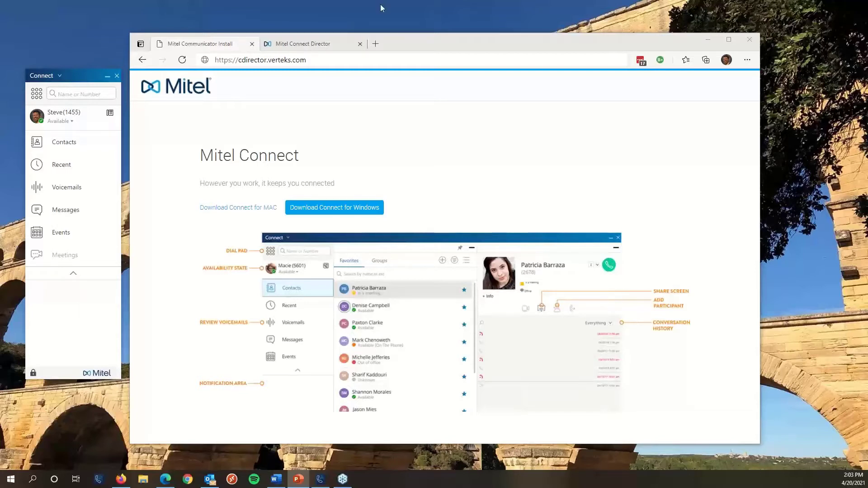
# Log out of the Connect client from its Available status menu to reach the login window.
pyautogui.click(330, 64)
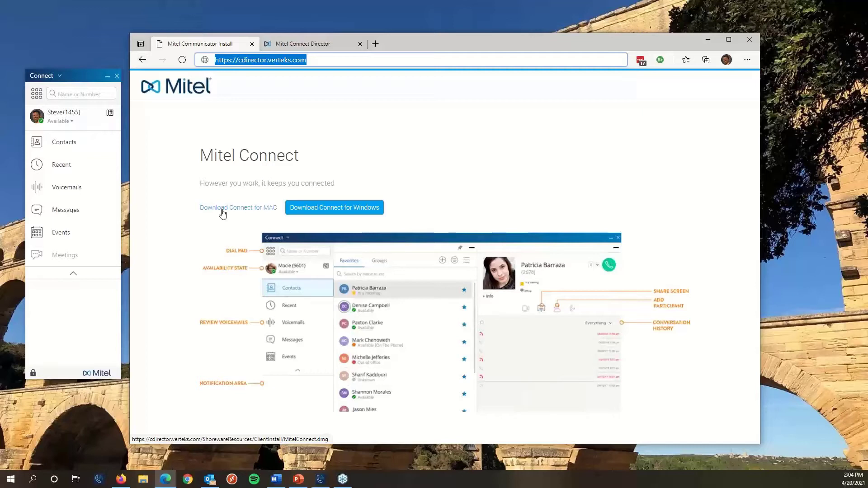
pyautogui.click(55, 131)
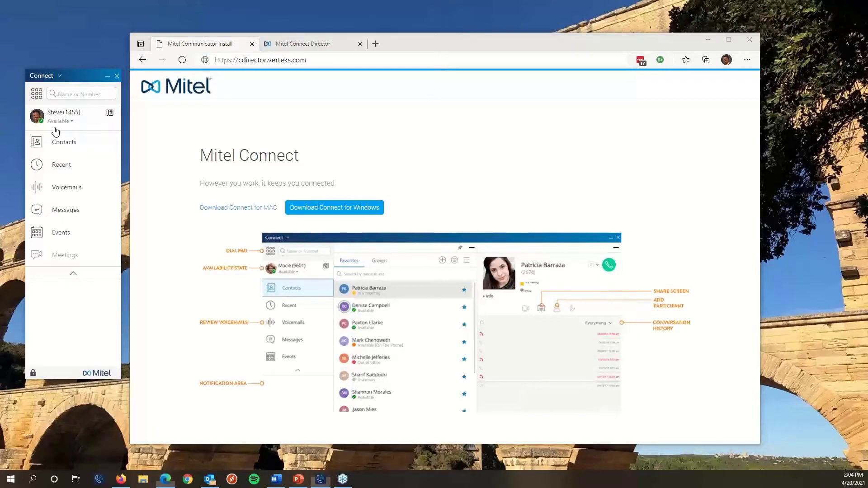
pyautogui.click(56, 131)
pyautogui.click(59, 241)
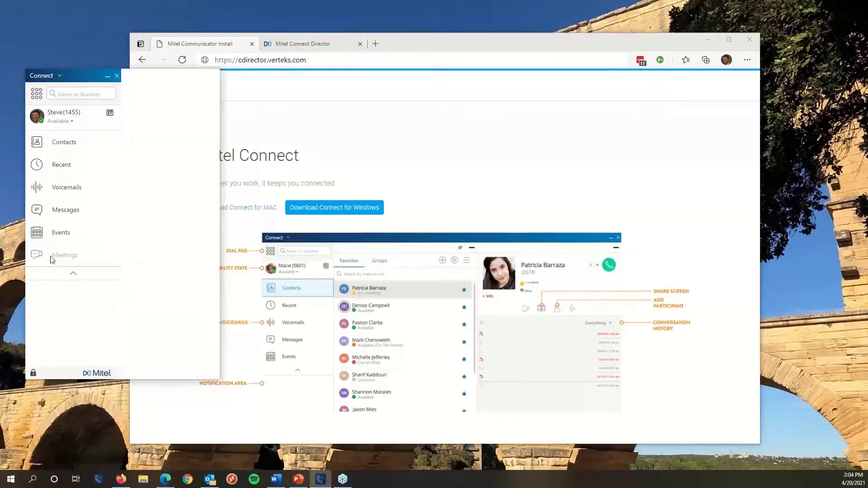
# Sign back in with advanced options shown, Remember me checked and the account password entered.
pyautogui.click(525, 45)
pyautogui.click(706, 41)
pyautogui.moveTo(142, 81); pyautogui.dragTo(170, 94)
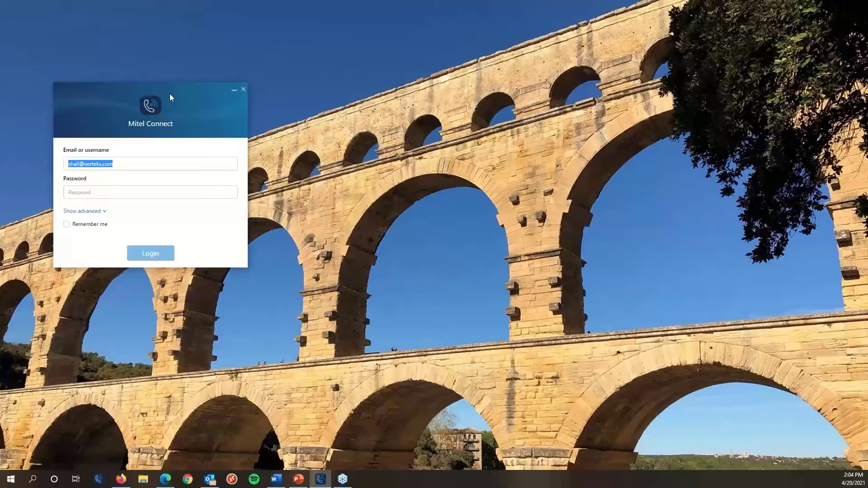
pyautogui.click(96, 212)
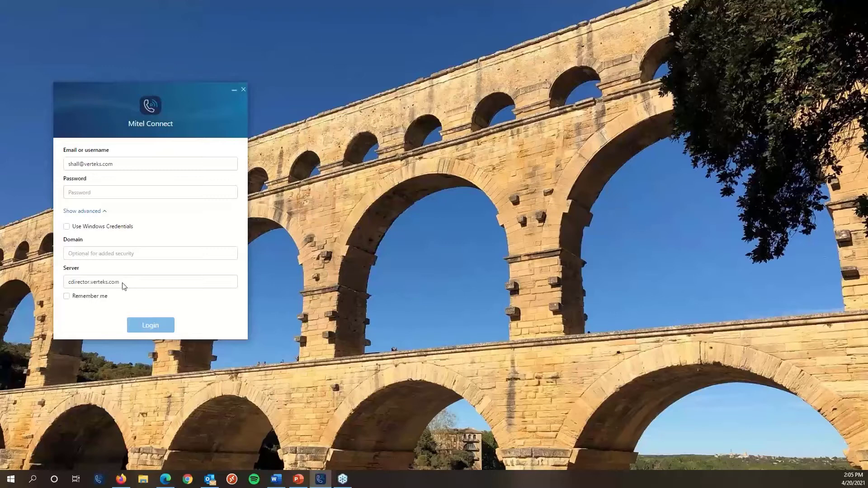
pyautogui.click(67, 299)
pyautogui.write('••')
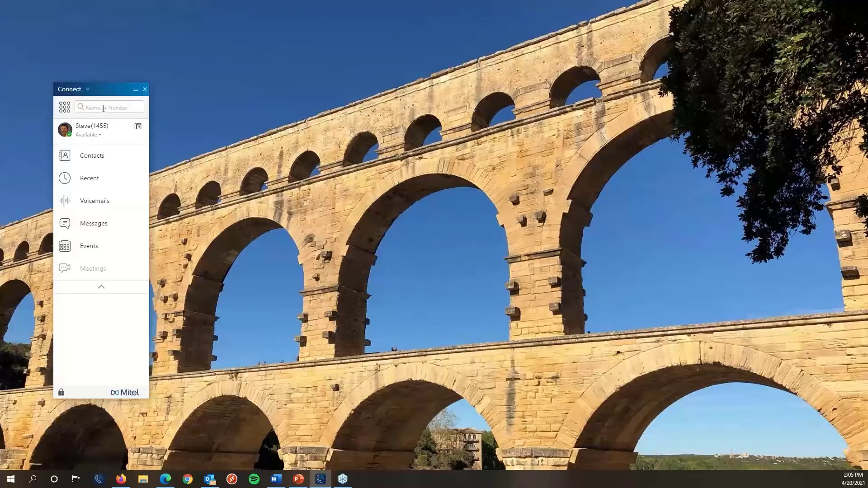
pyautogui.click(101, 109)
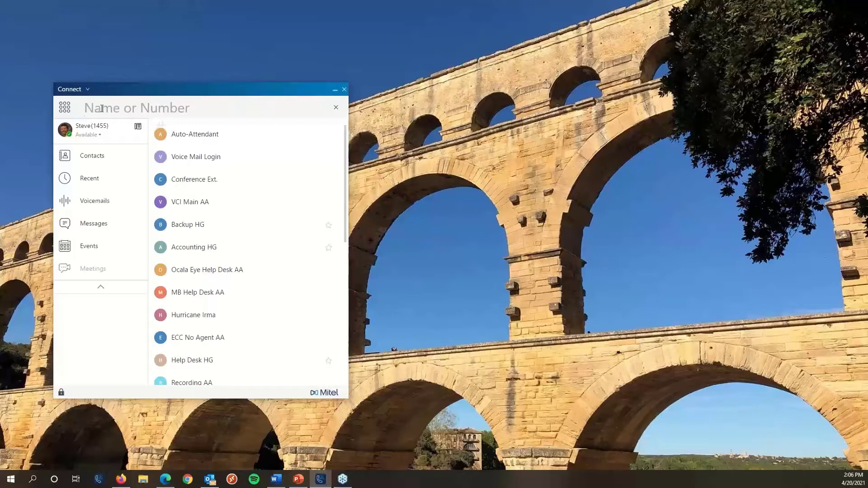
pyautogui.write('S')
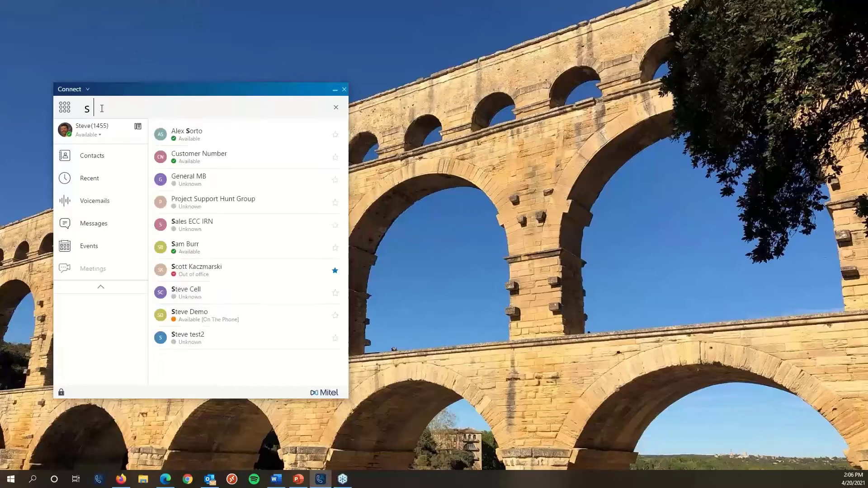
pyautogui.write(' k')
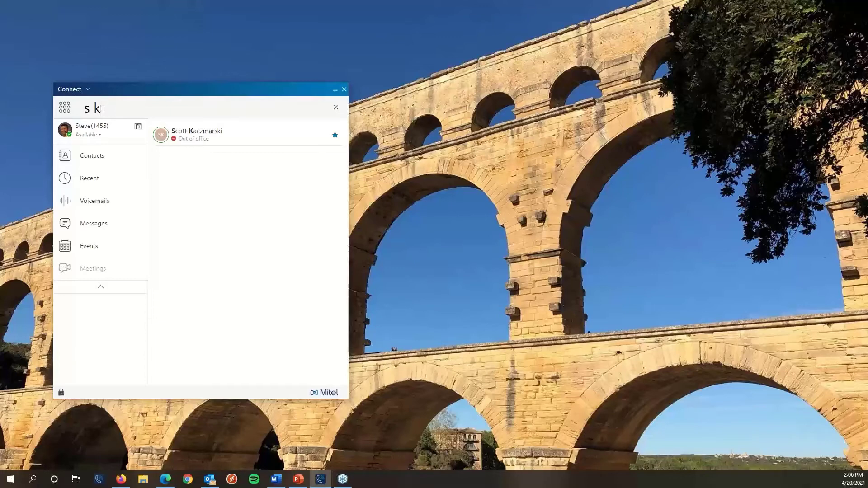
pyautogui.click(205, 131)
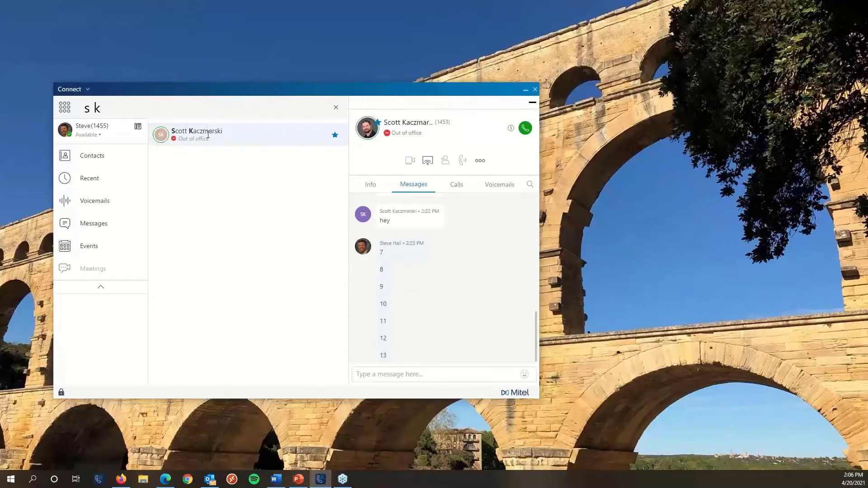
pyautogui.click(525, 128)
pyautogui.click(525, 128)
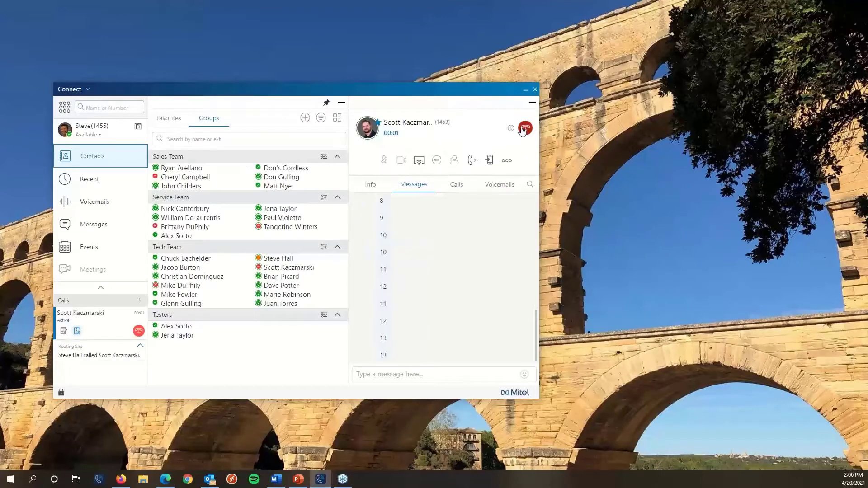
pyautogui.moveTo(137, 83); pyautogui.dragTo(146, 83)
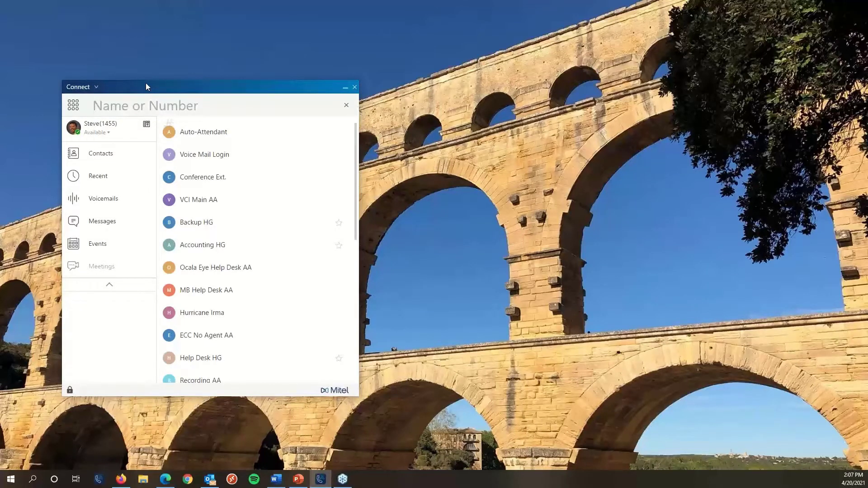
# Search 'steve ce' and call the Steve Cell contact.
pyautogui.write('steve')
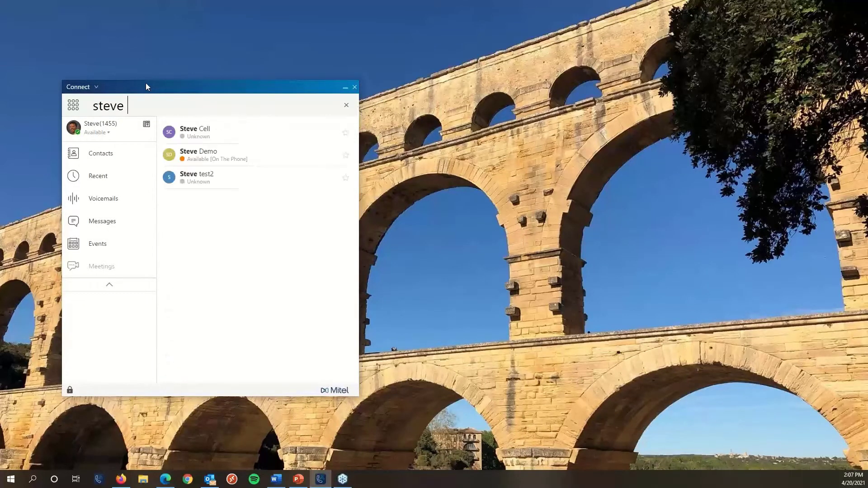
pyautogui.write(' ce')
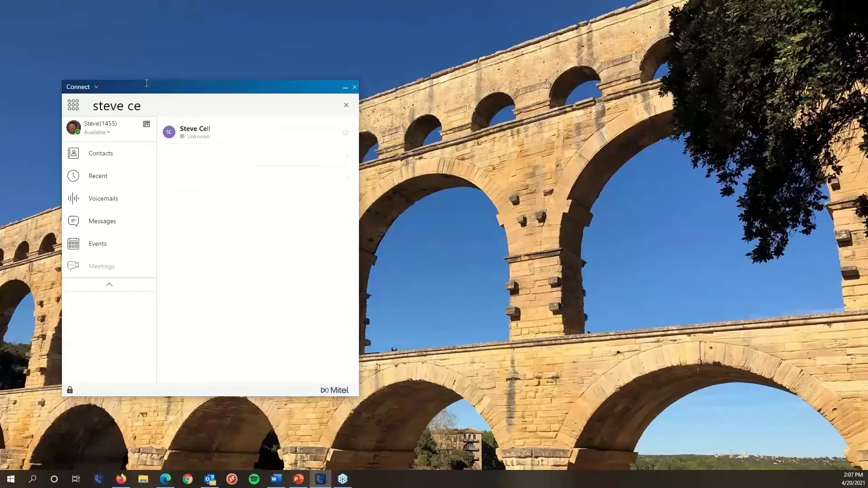
pyautogui.click(201, 130)
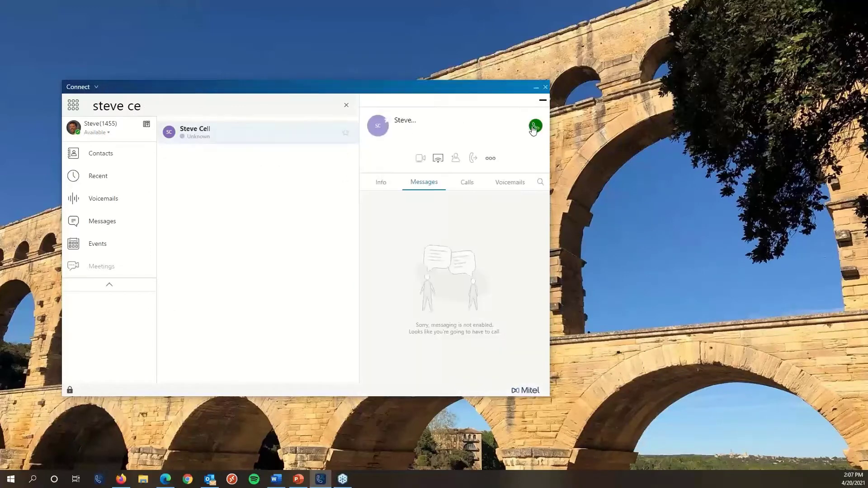
pyautogui.click(532, 128)
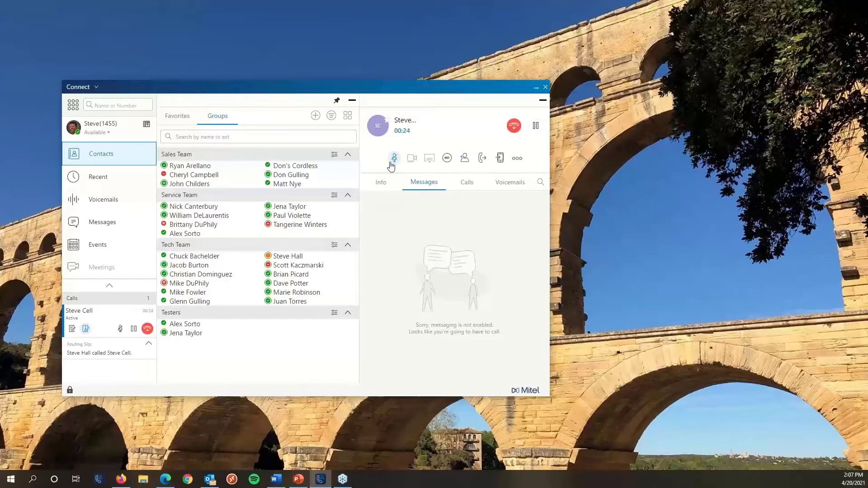
pyautogui.click(483, 159)
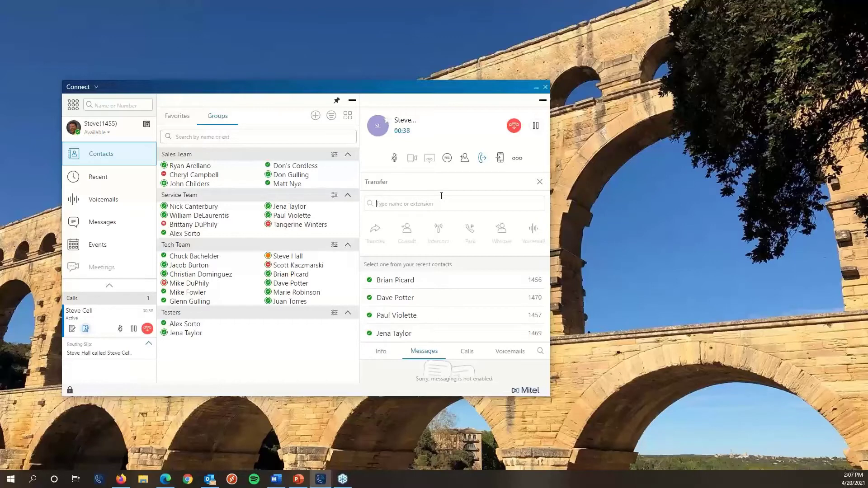
pyautogui.write('s k')
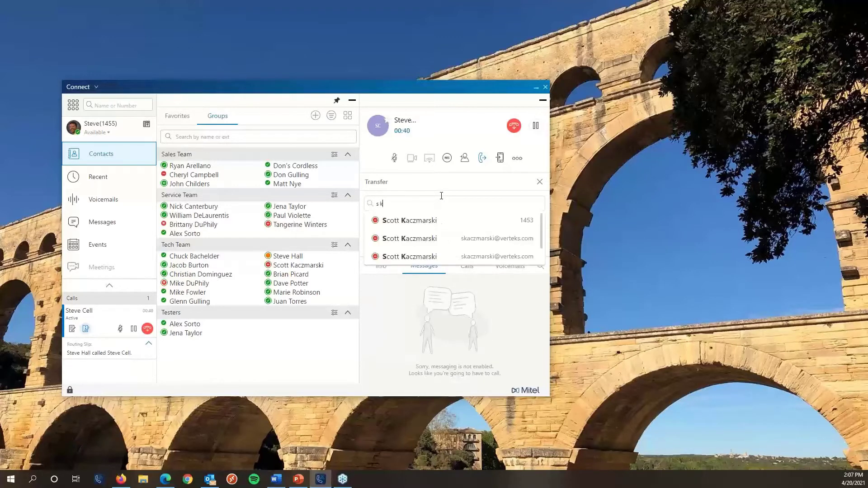
pyautogui.click(413, 222)
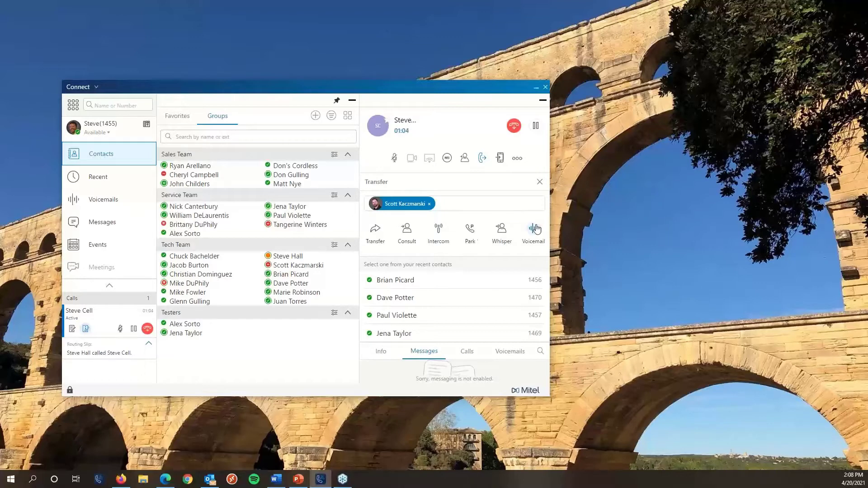
pyautogui.click(370, 238)
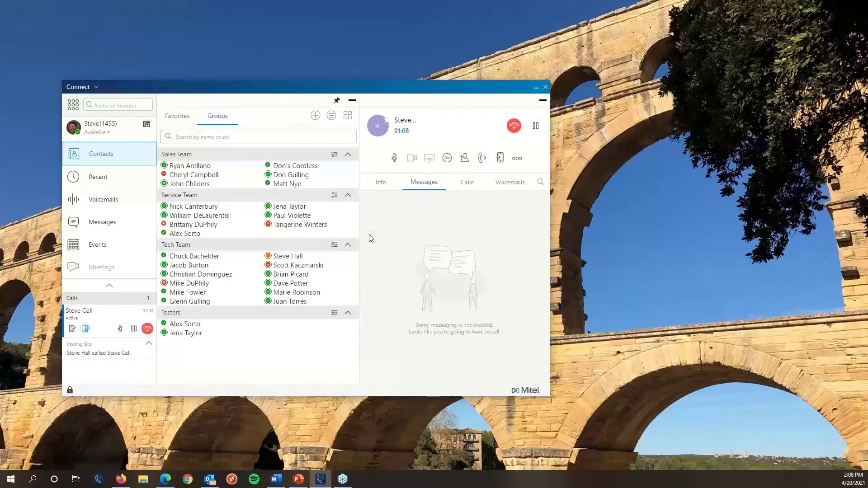
pyautogui.click(354, 100)
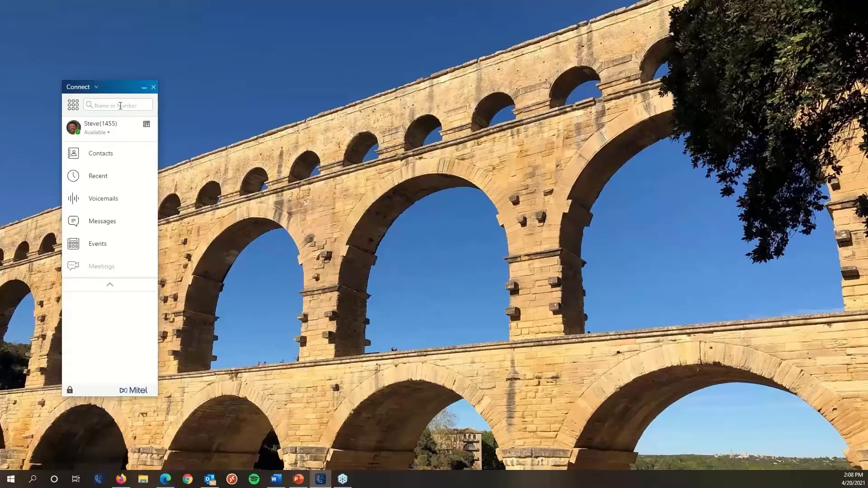
# Set availability to Out of office, then expand the Name or Number directory search.
pyautogui.click(99, 136)
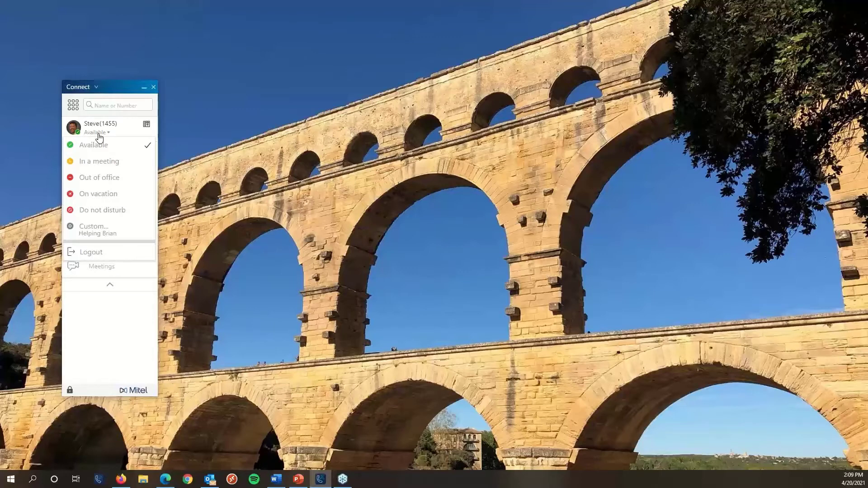
pyautogui.click(100, 178)
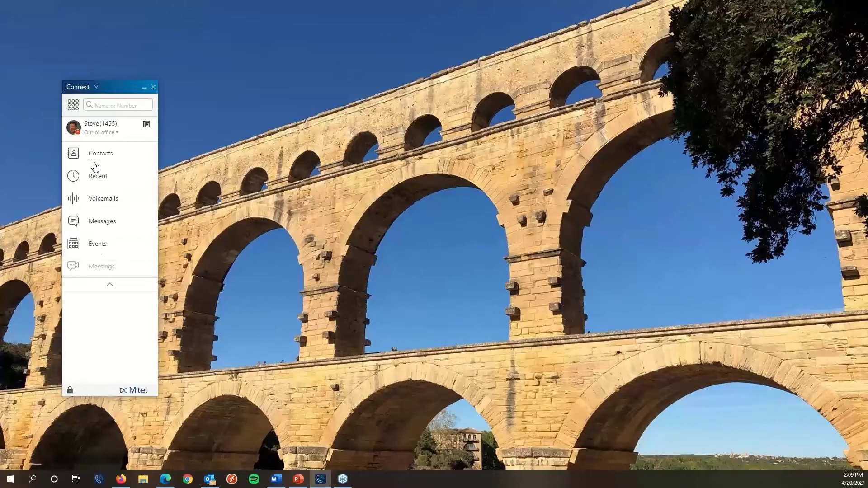
pyautogui.click(97, 133)
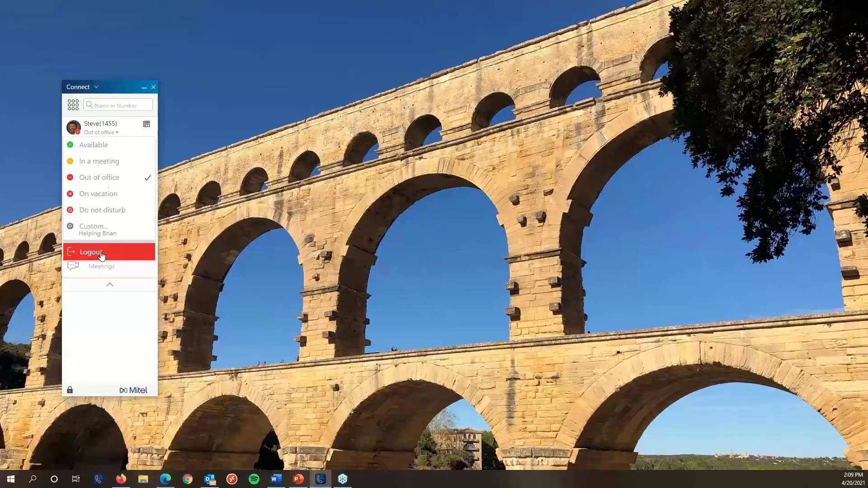
pyautogui.click(116, 104)
pyautogui.click(109, 133)
pyautogui.click(98, 148)
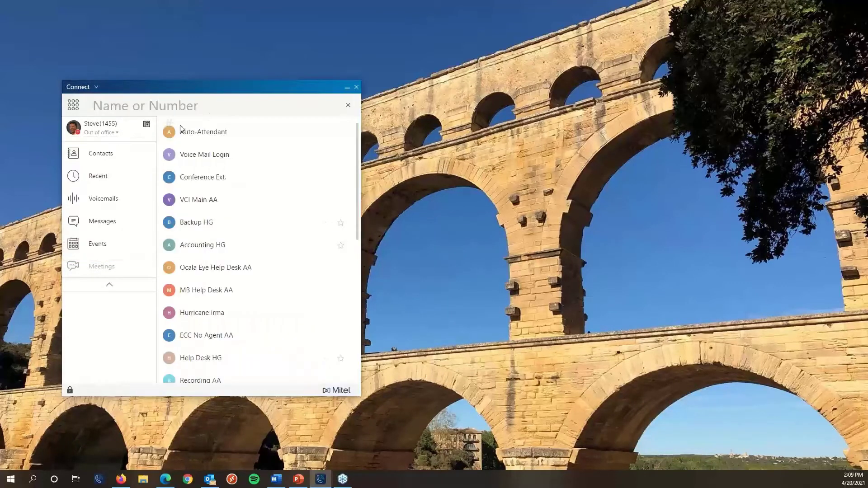
# Close the search, view the twelve Favorites under Contacts, and reopen the directory search.
pyautogui.click(350, 104)
pyautogui.click(85, 156)
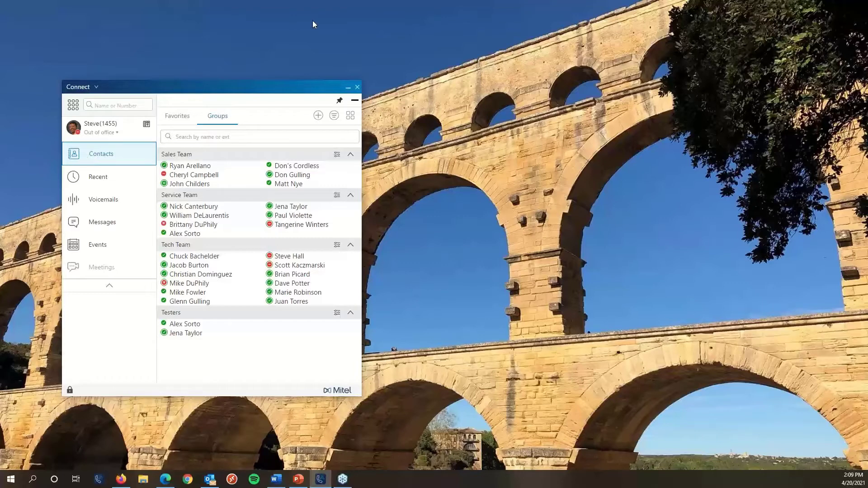
pyautogui.click(168, 119)
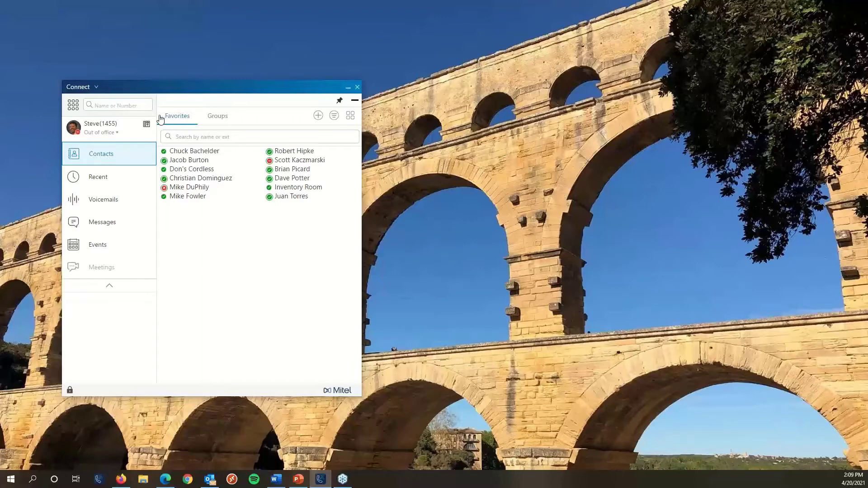
pyautogui.click(110, 105)
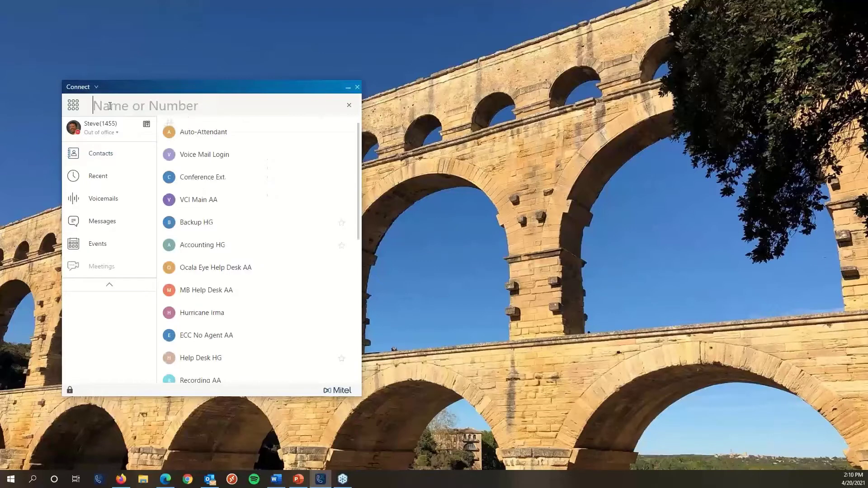
# Star Steve Cell from a 'stev c' search and see it in Favorites.
pyautogui.write('stev c')
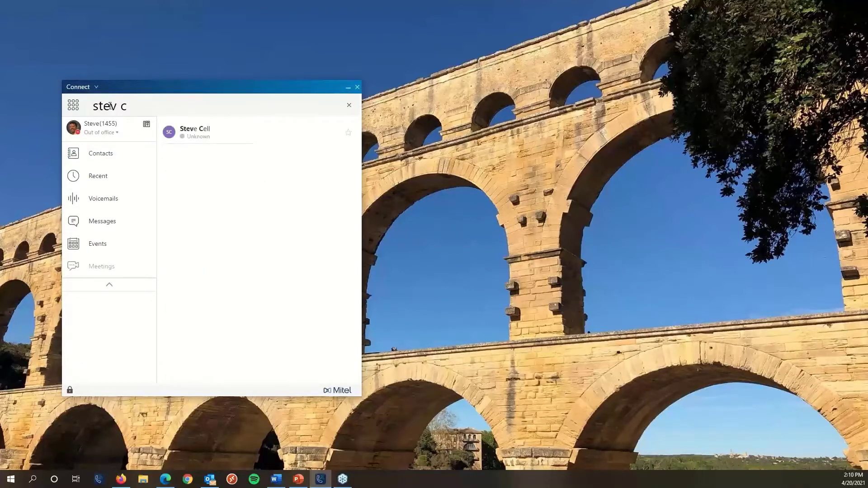
pyautogui.click(349, 135)
pyautogui.click(92, 157)
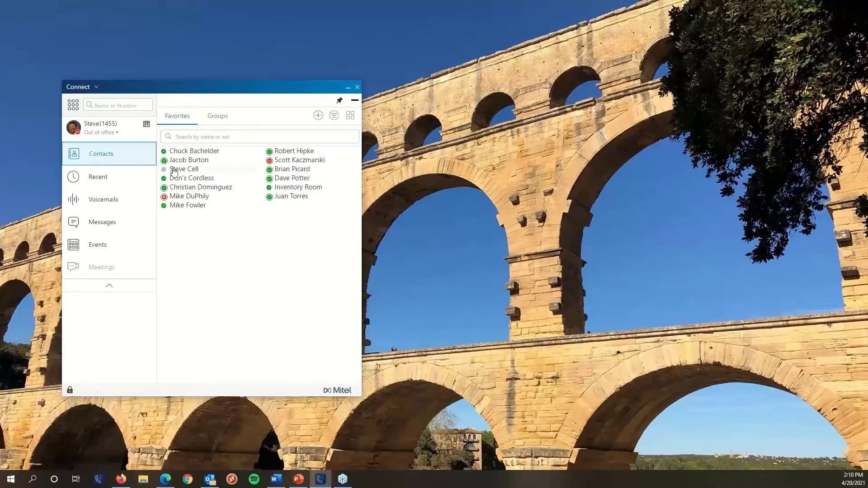
pyautogui.moveTo(173, 171)
# Switch Contacts to the Groups tab, collapsing and re-expanding Sales Team and Service Team.
pyautogui.click(219, 118)
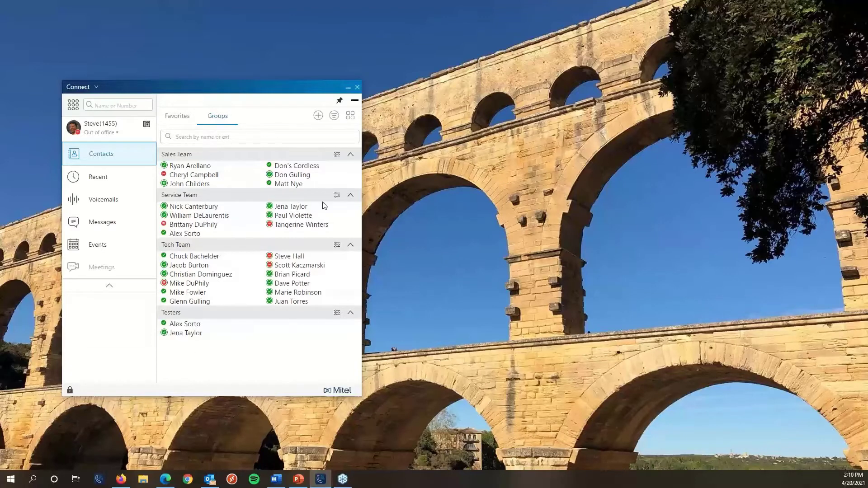
pyautogui.click(351, 155)
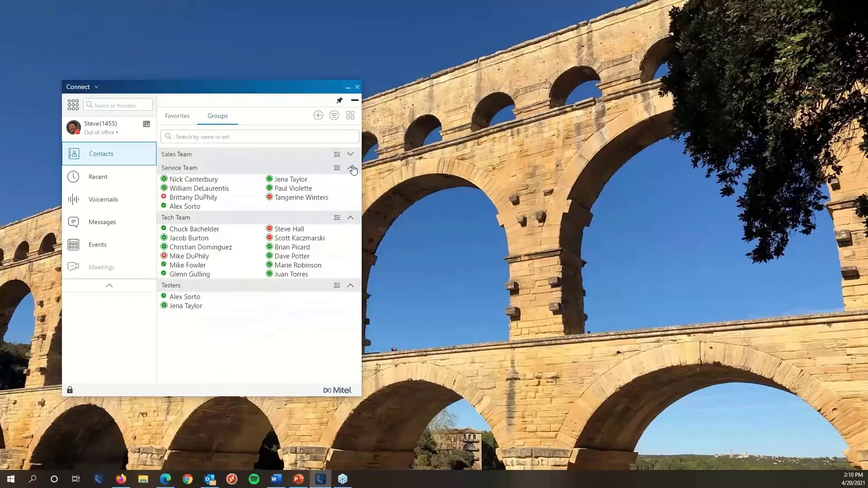
pyautogui.click(351, 168)
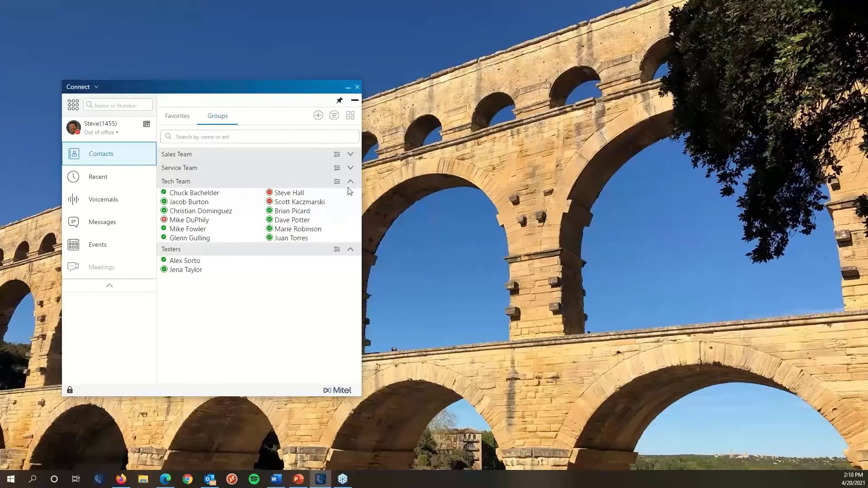
pyautogui.click(351, 169)
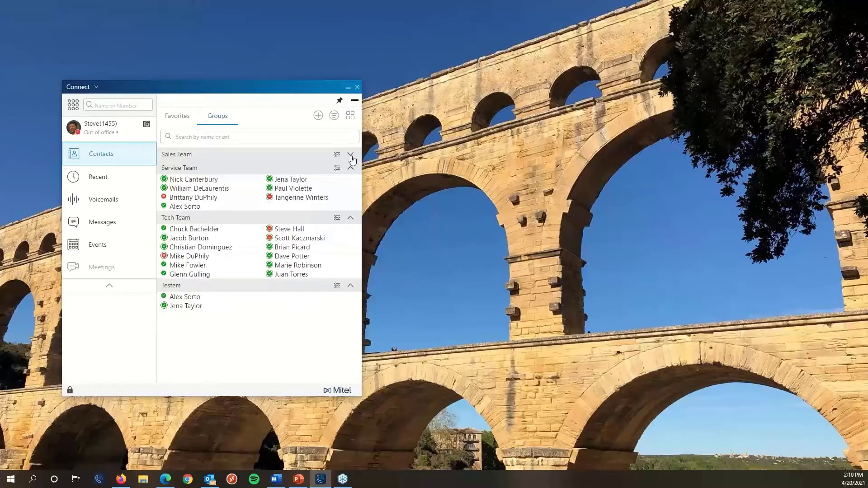
pyautogui.click(351, 156)
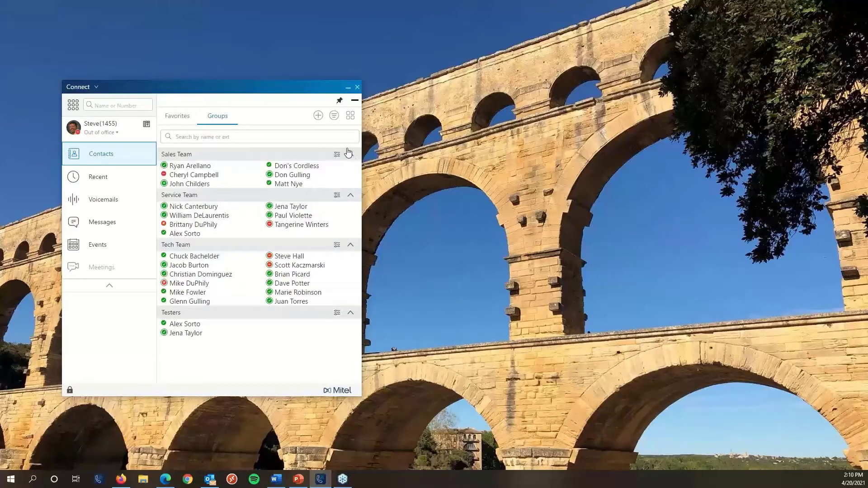
# Start a new group with a suggested member, discard it, then open the Testers group details.
pyautogui.click(319, 116)
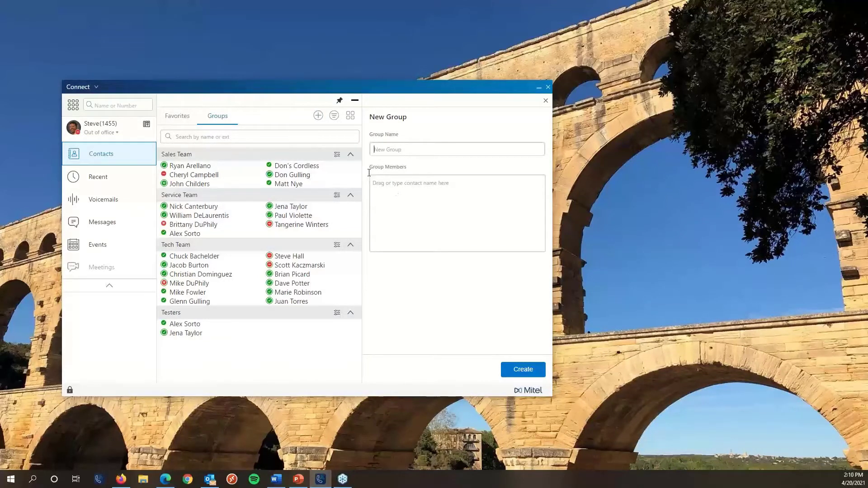
pyautogui.click(425, 207)
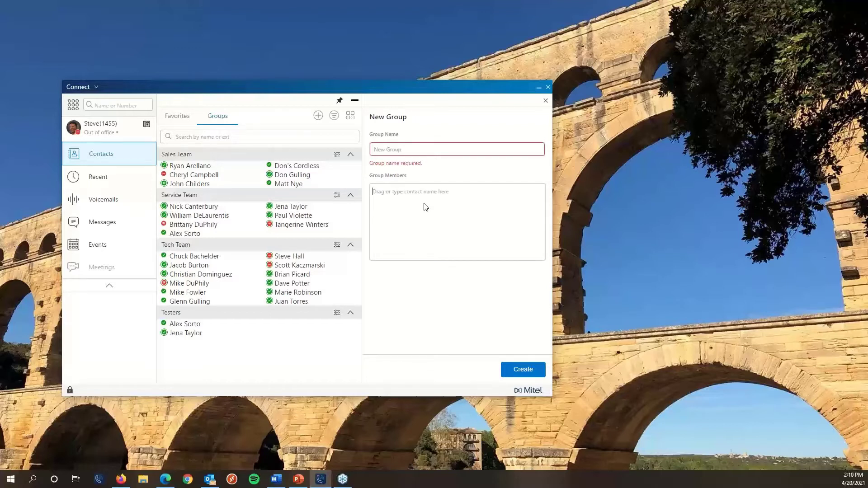
pyautogui.write('s k')
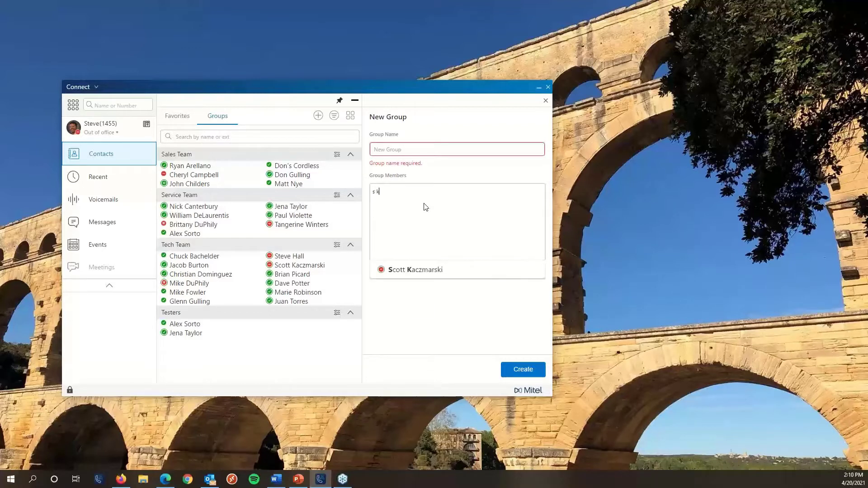
pyautogui.click(408, 269)
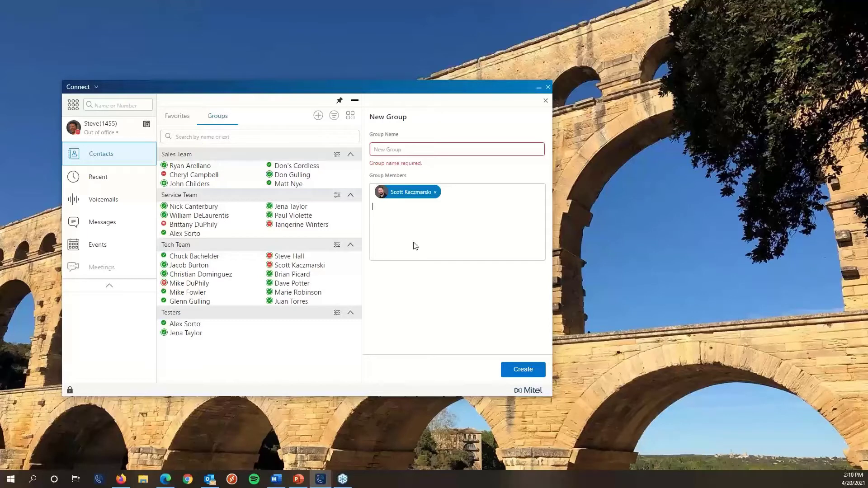
pyautogui.click(405, 151)
pyautogui.click(547, 101)
pyautogui.click(502, 241)
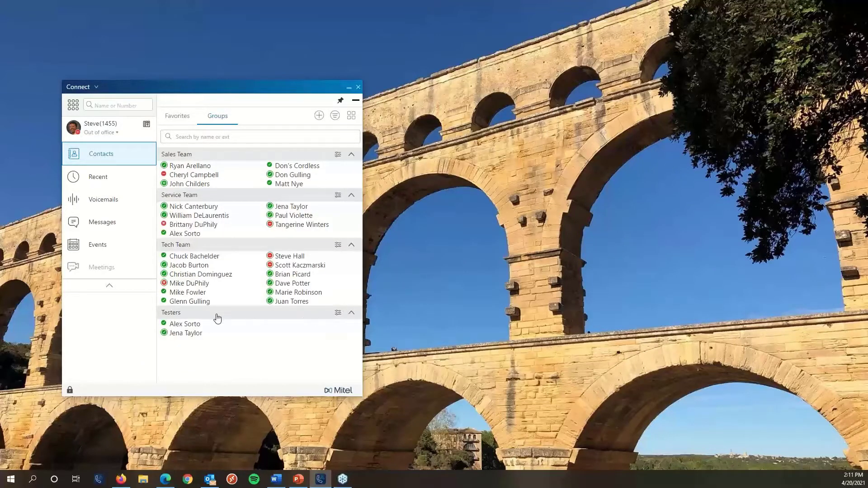
pyautogui.click(339, 313)
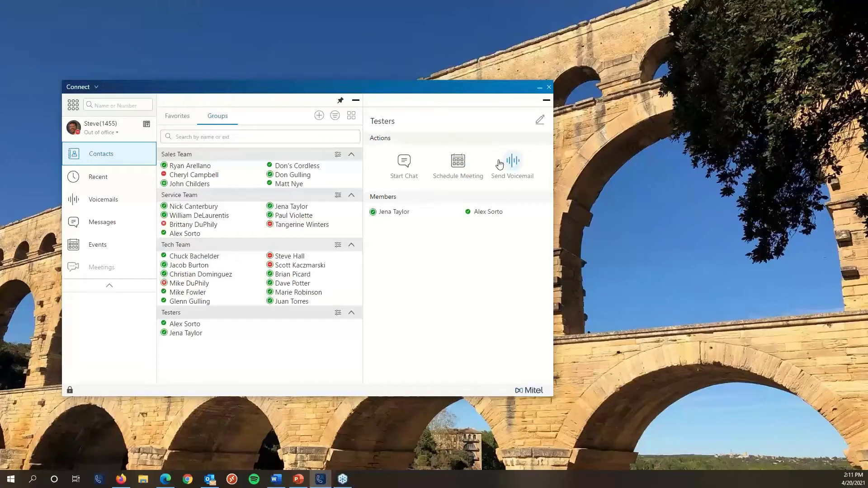
# Edit the Testers group: add a suggested contact and a Service Team contact, remove one member, and save.
pyautogui.click(540, 121)
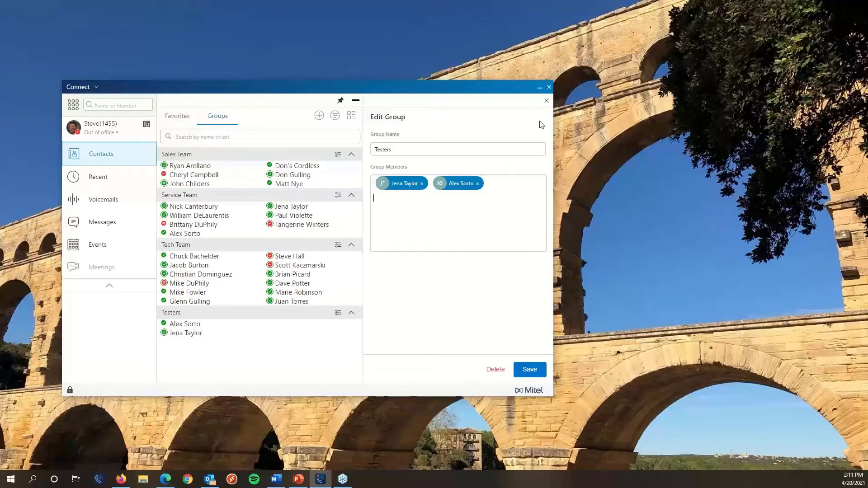
pyautogui.write('sk')
pyautogui.press('Down')
pyautogui.press('Return')
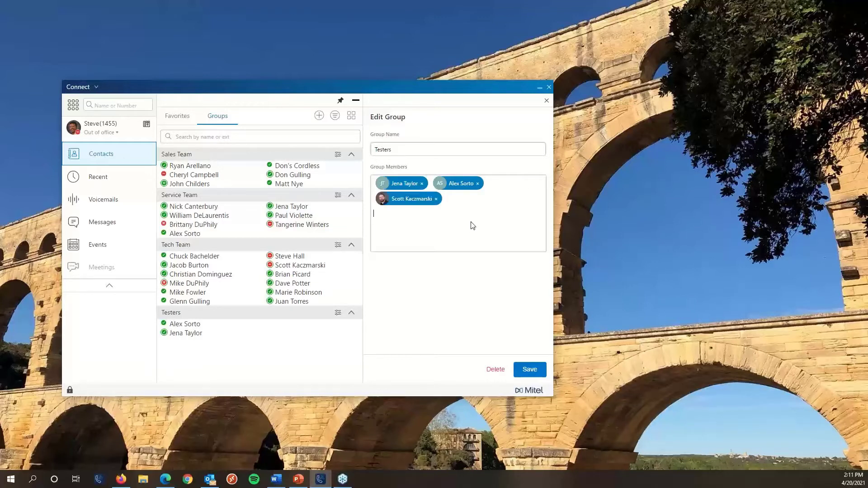
pyautogui.moveTo(314, 219); pyautogui.dragTo(473, 239)
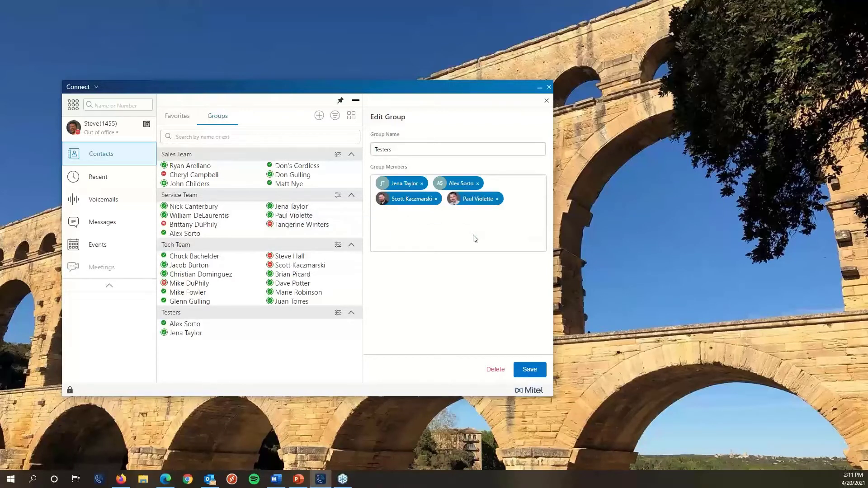
pyautogui.click(477, 184)
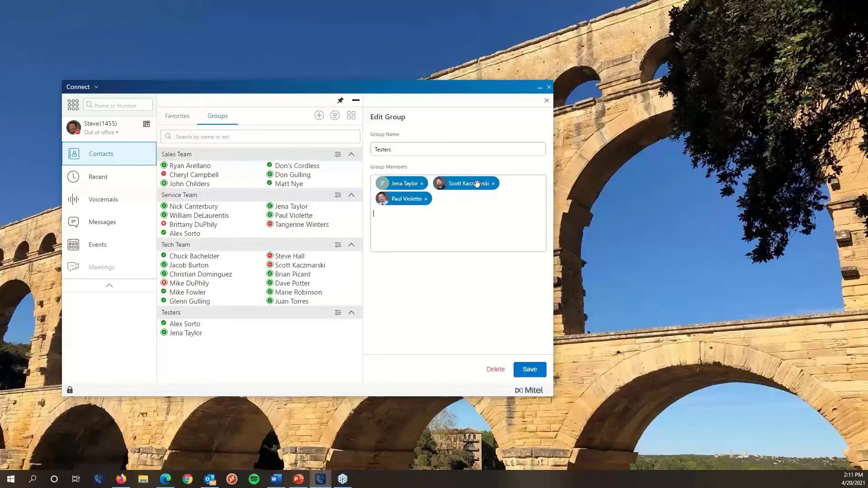
pyautogui.click(530, 369)
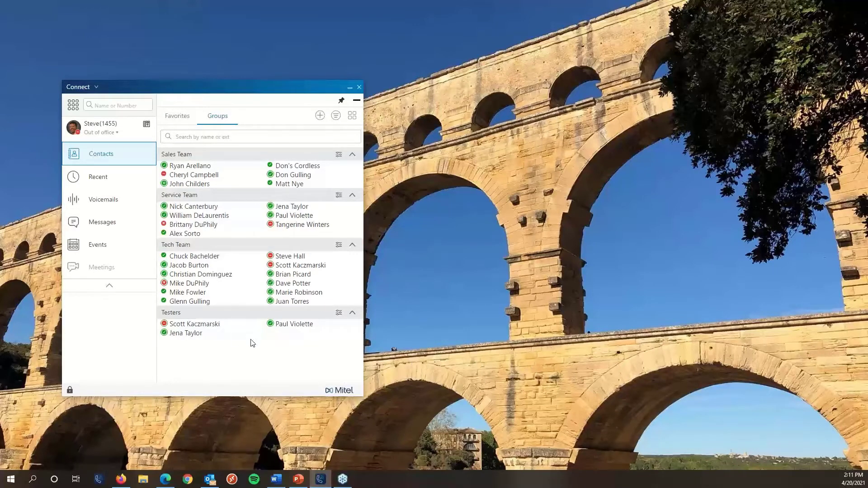
# Open the contact's conversation and review its messages, call history and voicemails, ending back on Messages.
pyautogui.moveTo(187, 90); pyautogui.dragTo(193, 88)
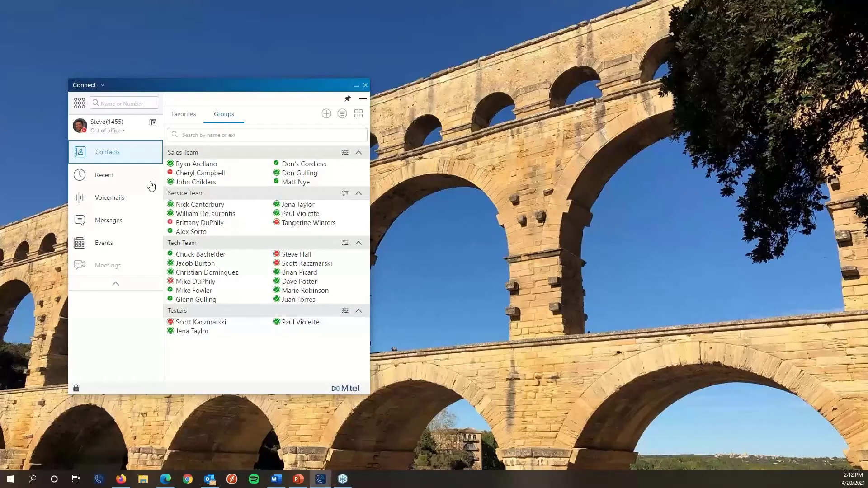
pyautogui.click(290, 266)
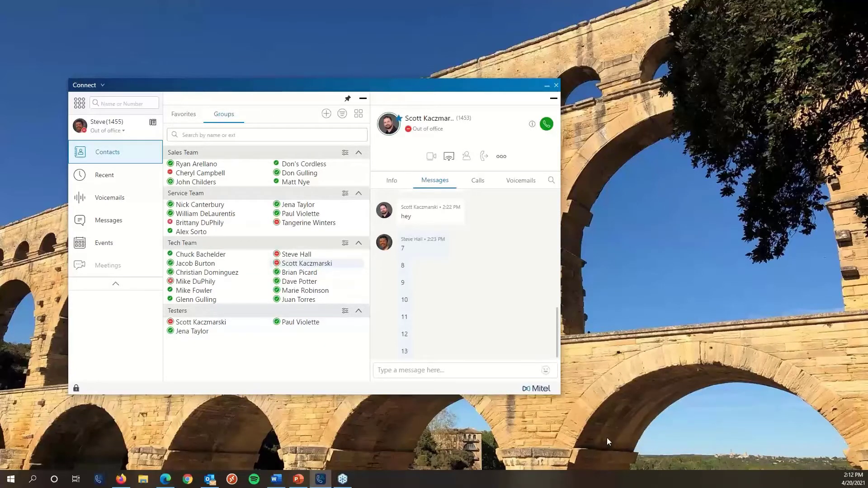
pyautogui.scroll(5, 497, 267)
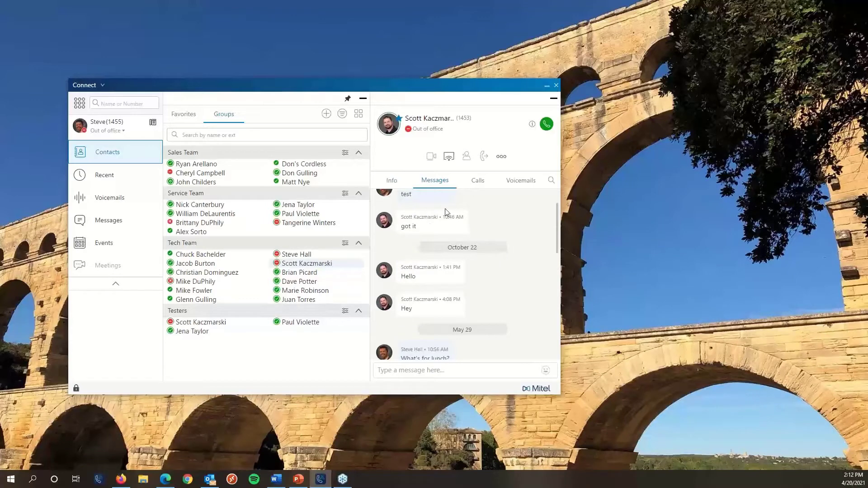
pyautogui.click(479, 177)
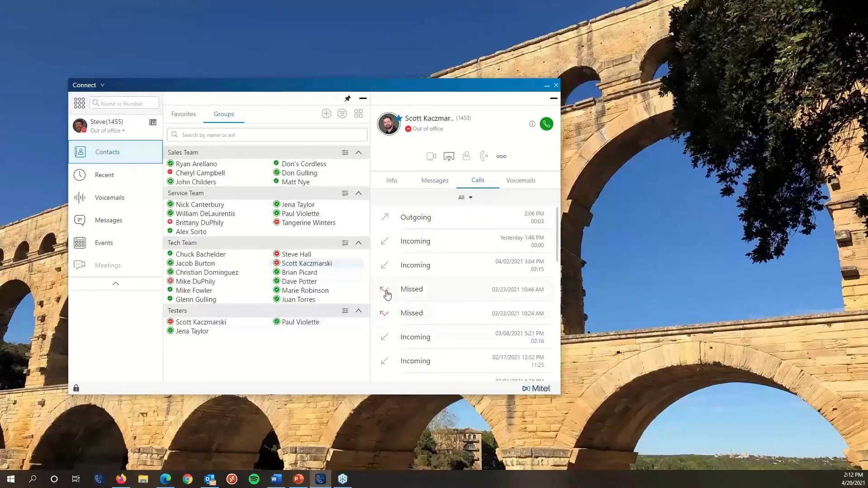
pyautogui.click(522, 180)
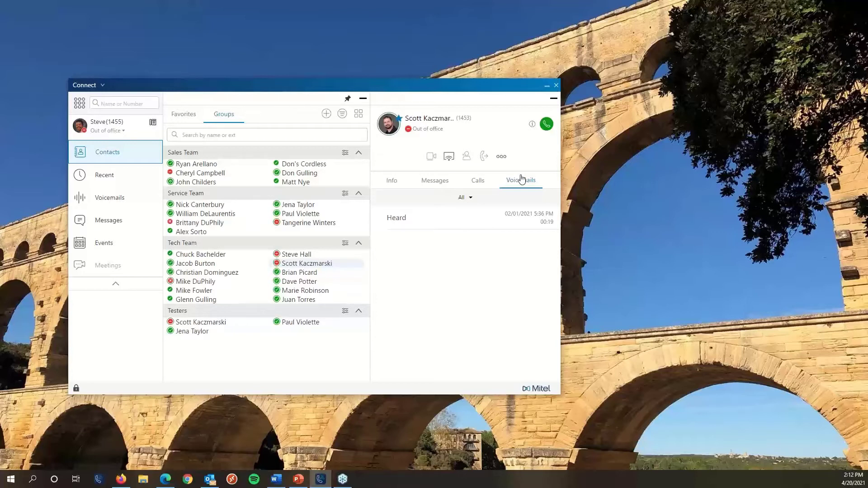
pyautogui.click(439, 182)
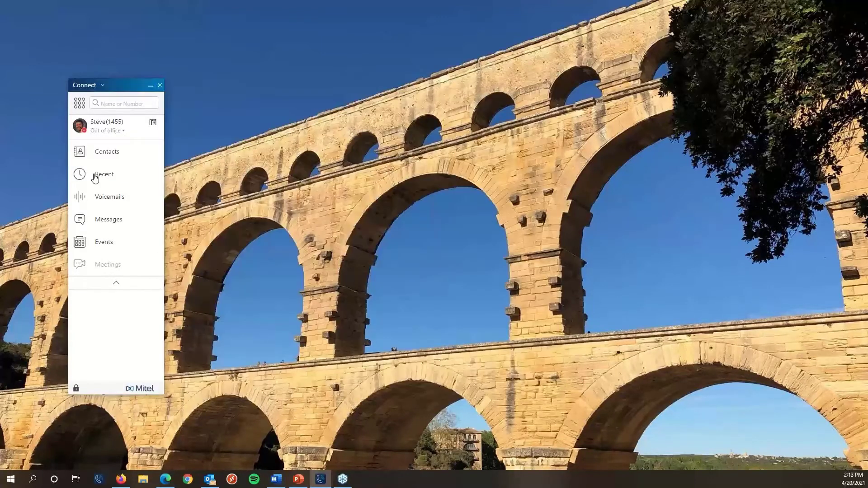
# Browse recent calls under the Missed and All tabs, check a caller's details, then show Voicemails.
pyautogui.click(95, 176)
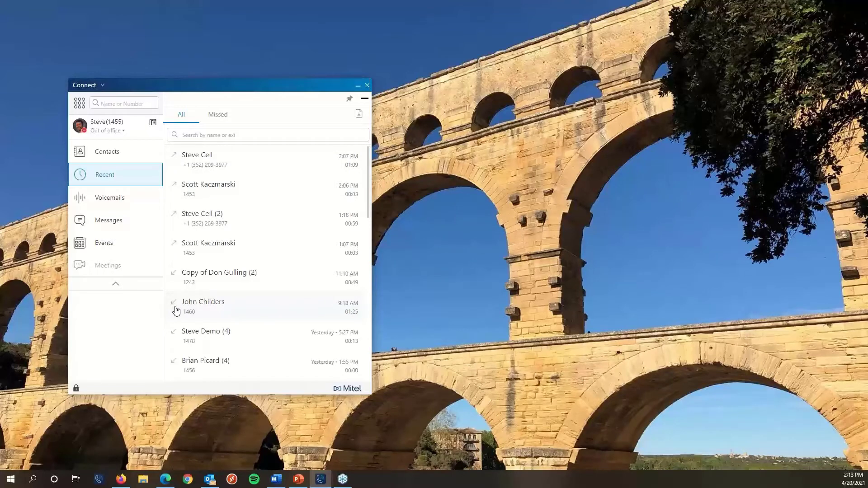
pyautogui.scroll(-4, 176, 310)
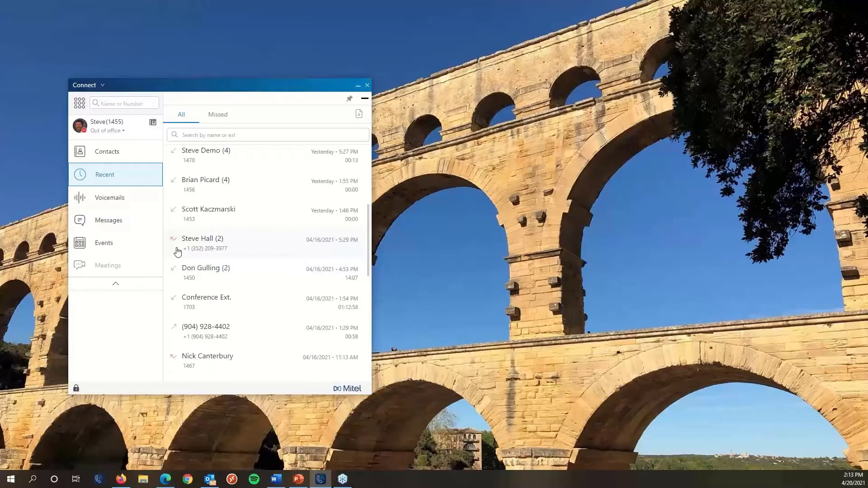
pyautogui.click(214, 117)
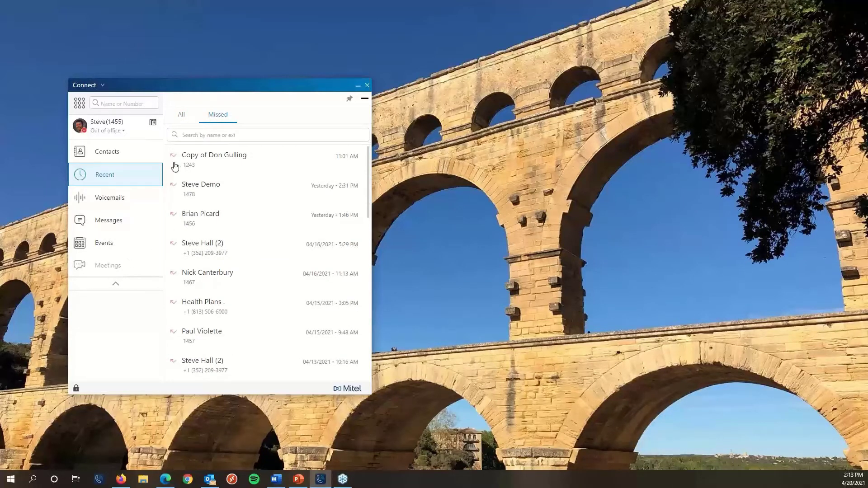
pyautogui.click(183, 117)
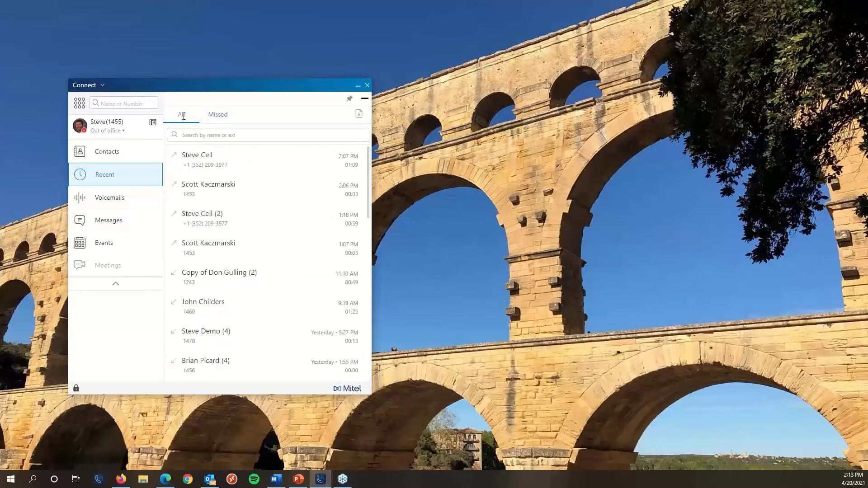
pyautogui.click(196, 196)
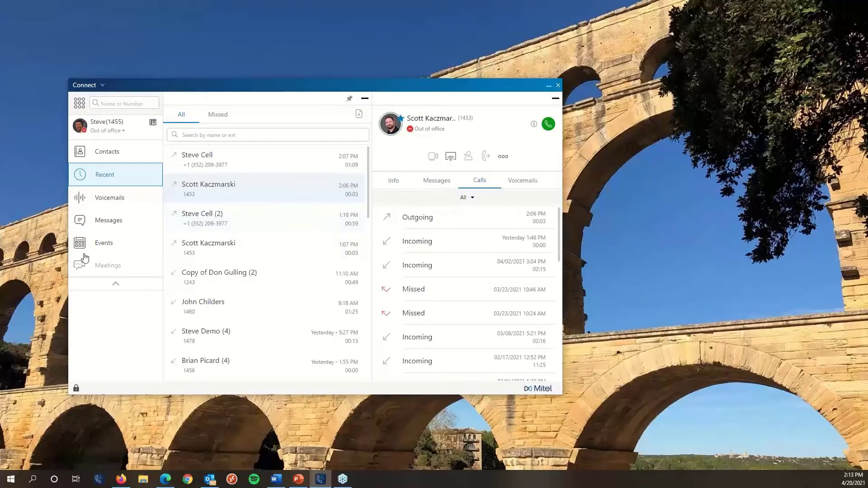
pyautogui.click(365, 99)
pyautogui.click(113, 204)
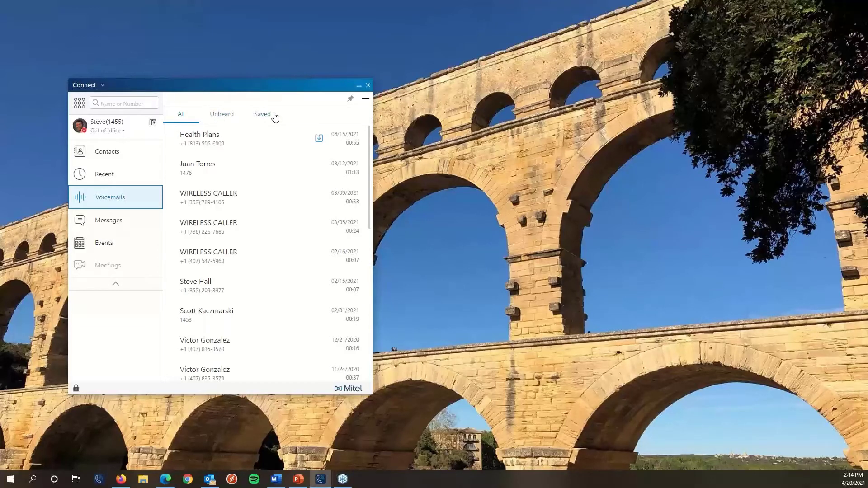
# Expand the newest Health Plans voicemail to show its 0:55 recording and caller details.
pyautogui.click(246, 146)
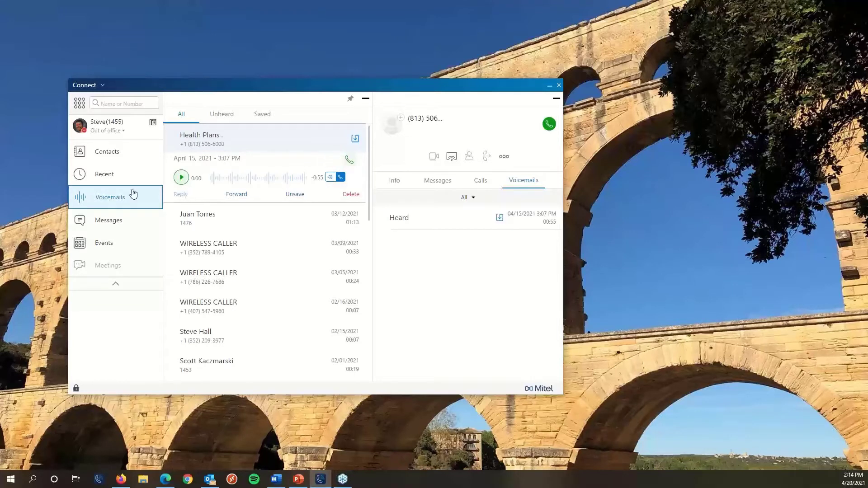
pyautogui.click(238, 196)
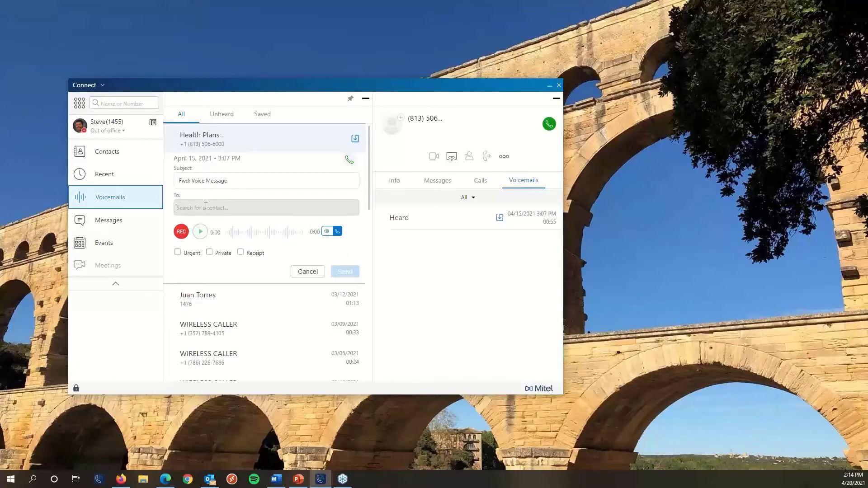
pyautogui.write('s k')
pyautogui.press('Down')
pyautogui.press('Return')
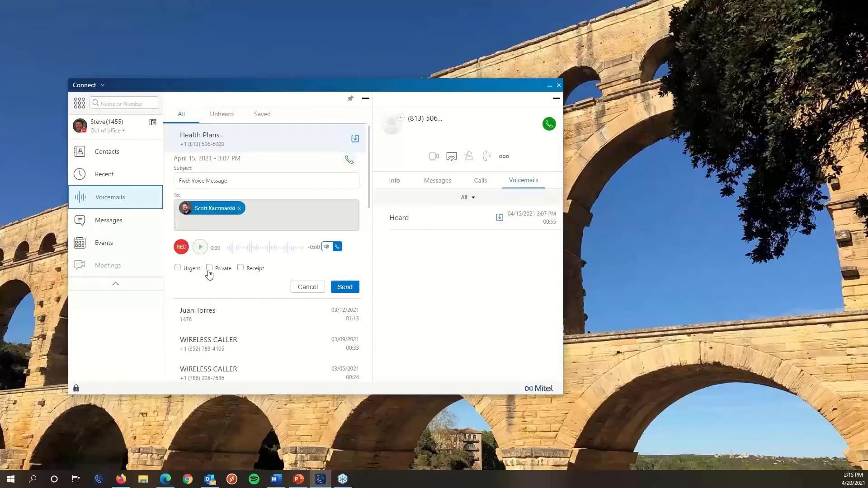
pyautogui.click(308, 287)
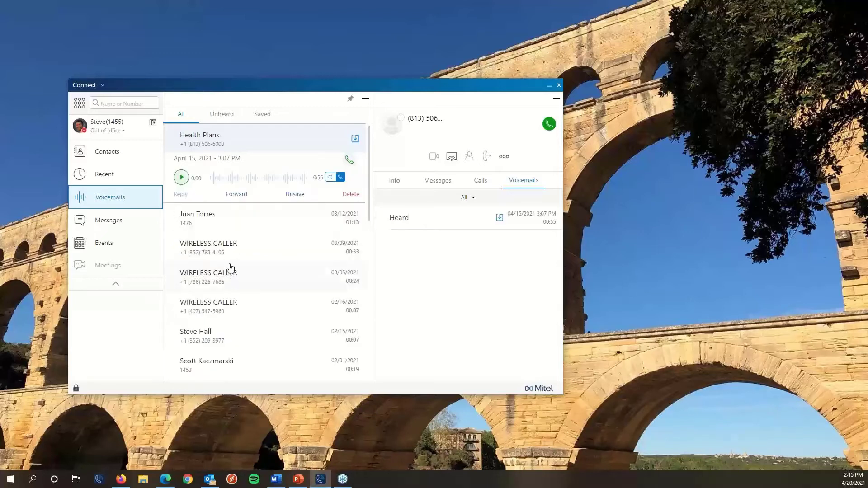
# Open another voicemail, then unsave Health Plans from the Saved tab and return to All voicemails.
pyautogui.click(268, 225)
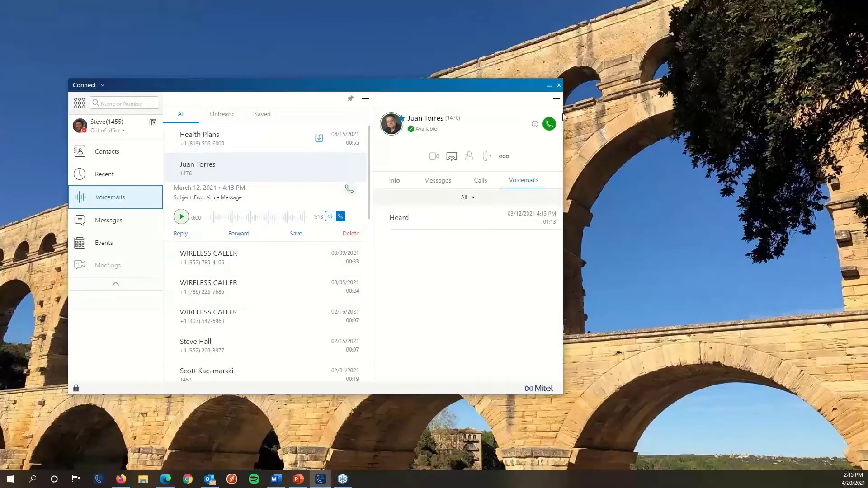
pyautogui.click(557, 98)
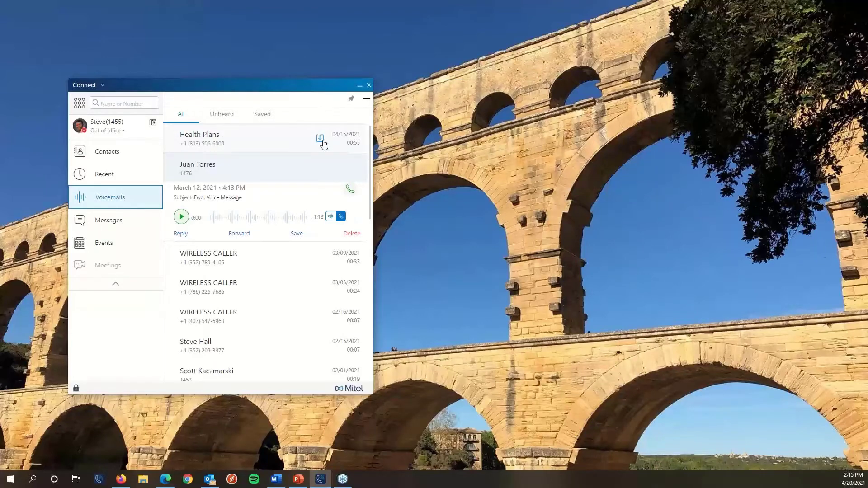
pyautogui.click(262, 115)
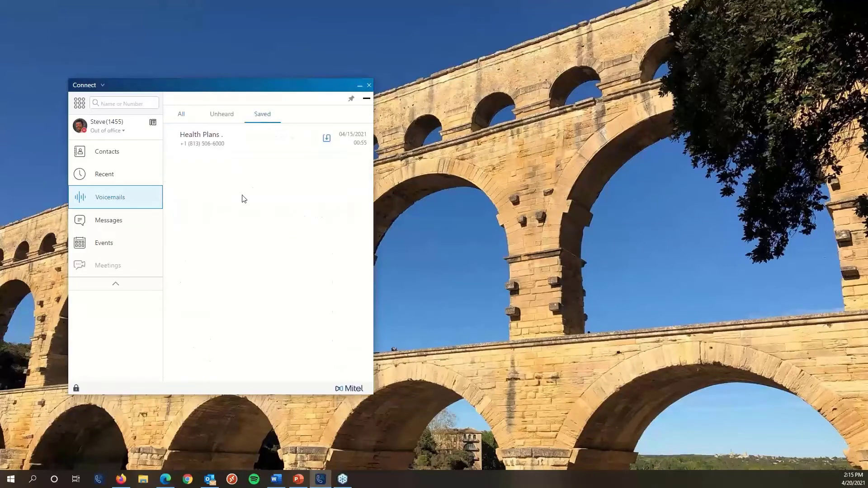
pyautogui.rightClick(280, 147)
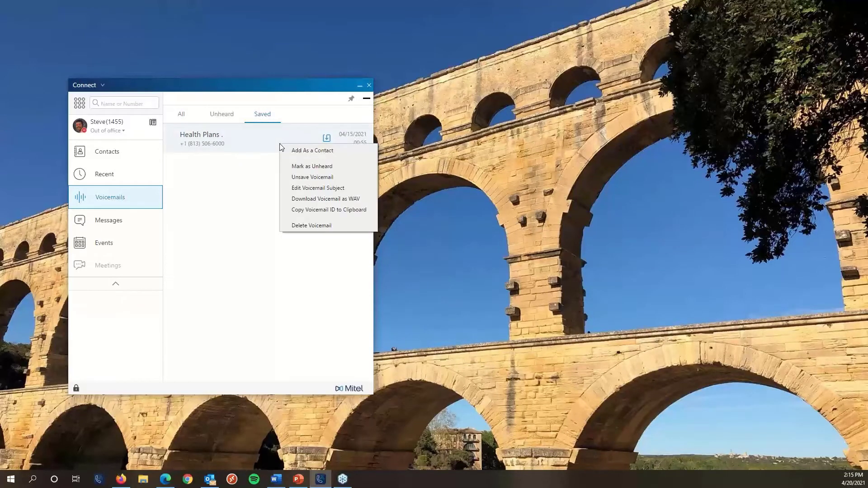
pyautogui.click(288, 180)
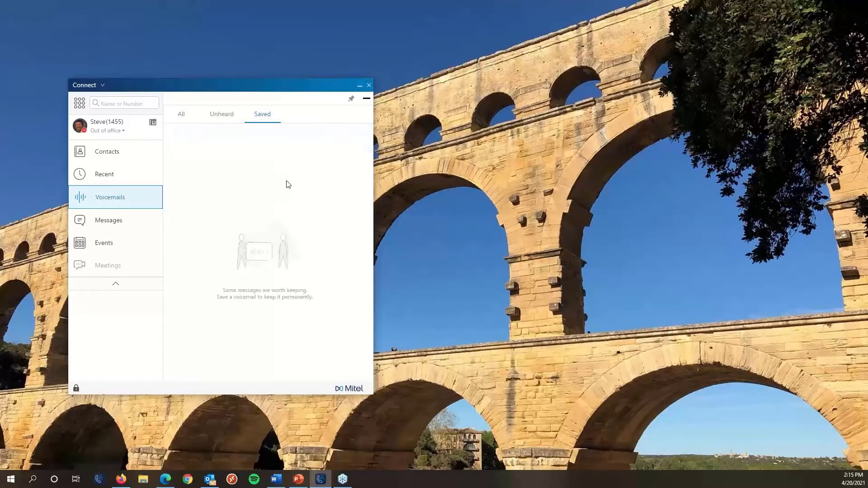
pyautogui.click(180, 120)
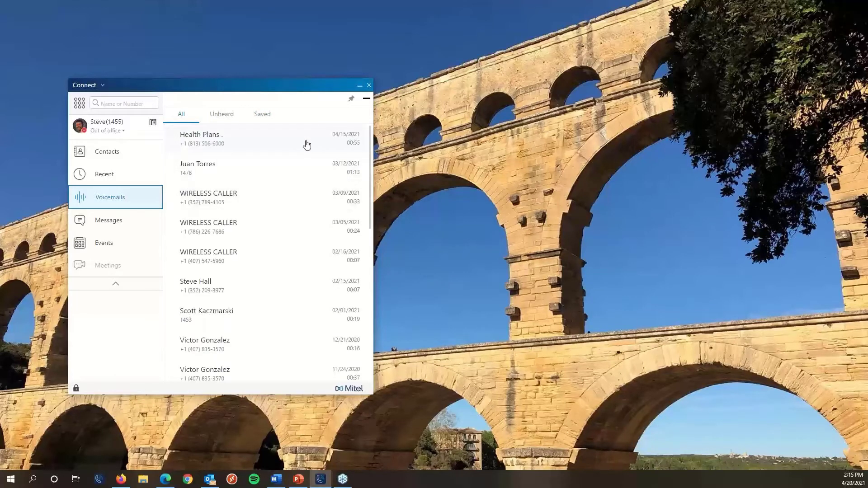
pyautogui.click(108, 205)
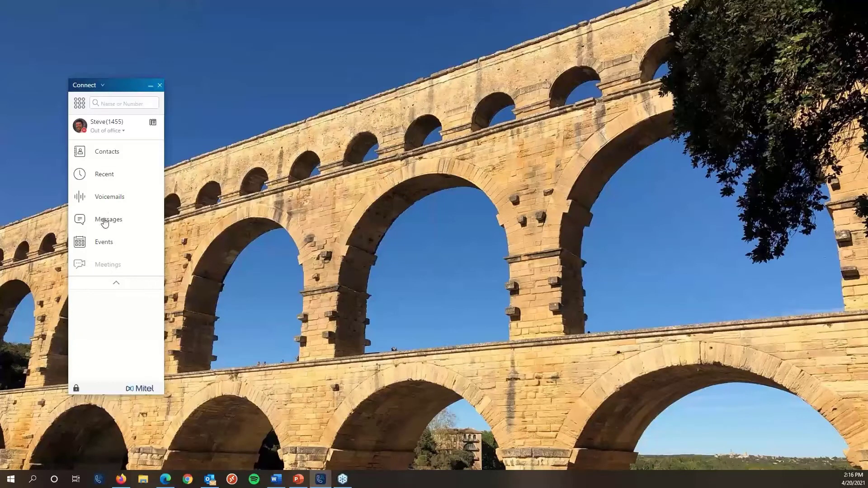
# Send the chat message 'hello' to a colleague from the Tech Team contact group.
pyautogui.click(106, 222)
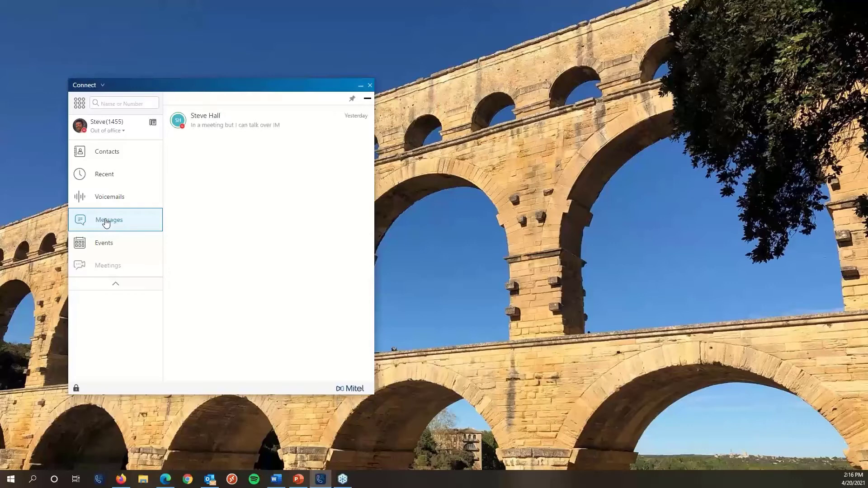
pyautogui.click(106, 154)
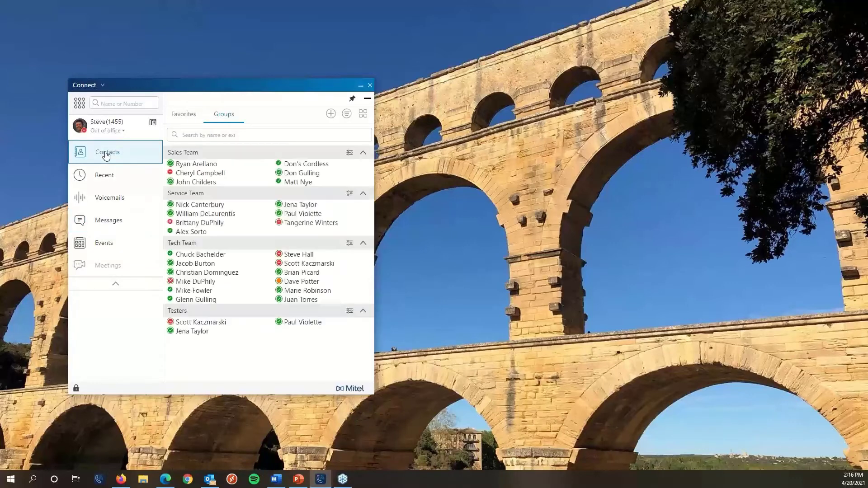
pyautogui.click(294, 266)
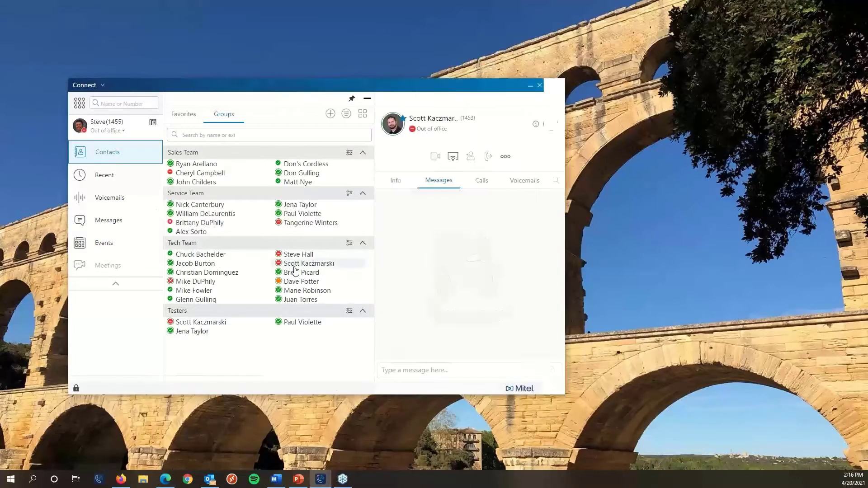
pyautogui.click(413, 371)
pyautogui.write('hello')
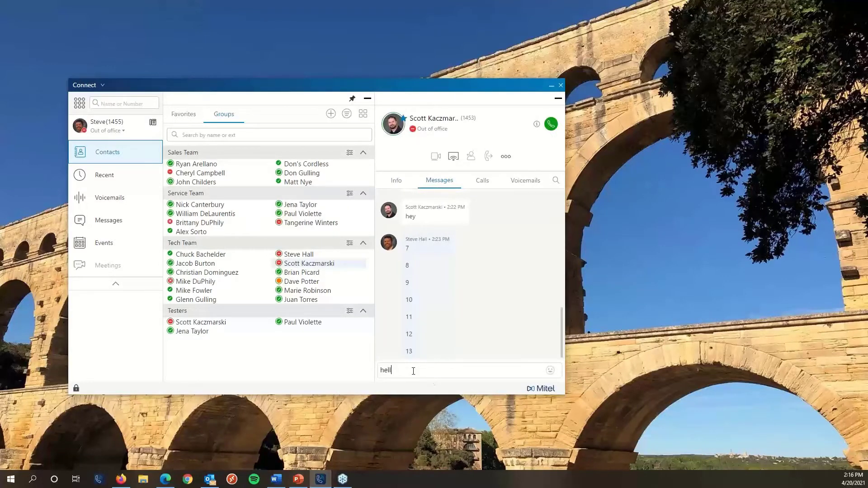
pyautogui.press('Return')
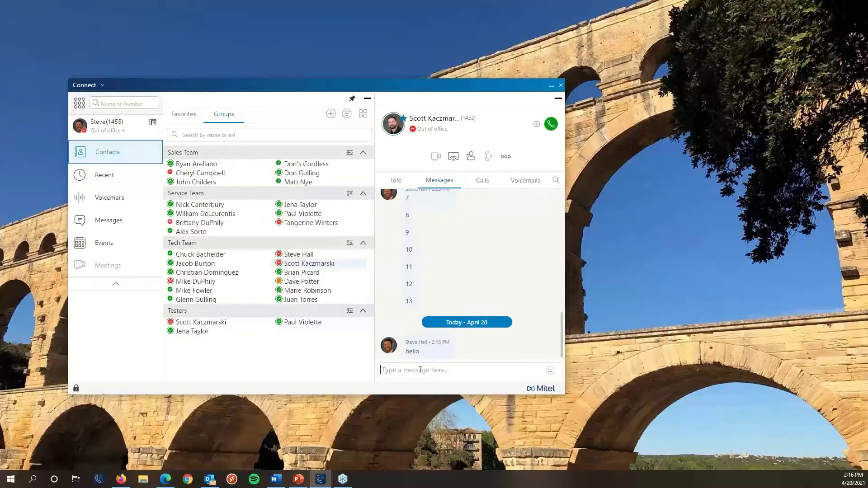
# Check the latest conversation's reply in Messages, then collapse the conversation panel.
pyautogui.click(110, 223)
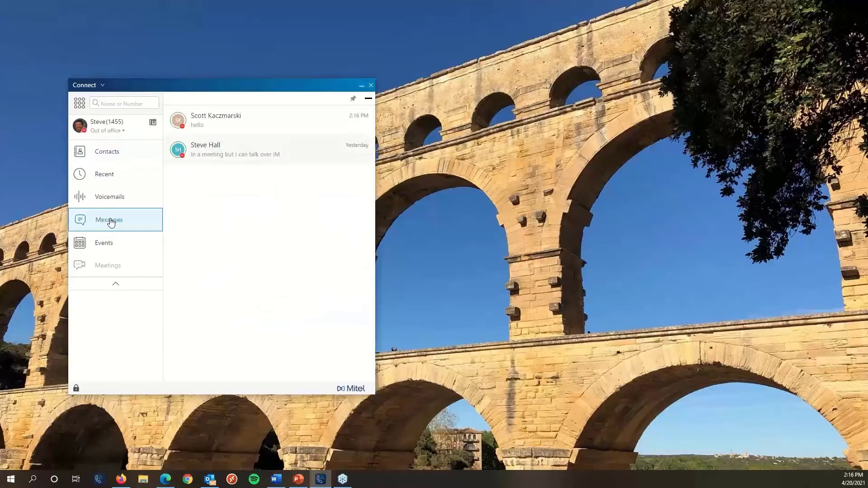
pyautogui.click(232, 131)
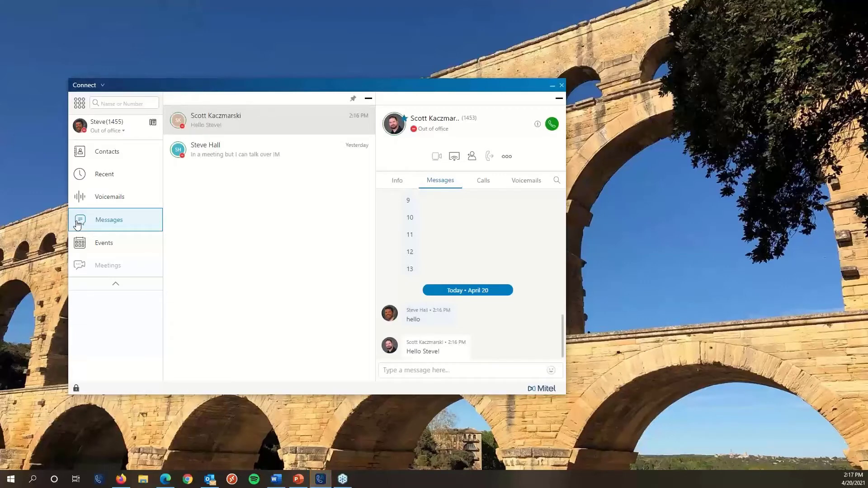
pyautogui.click(78, 225)
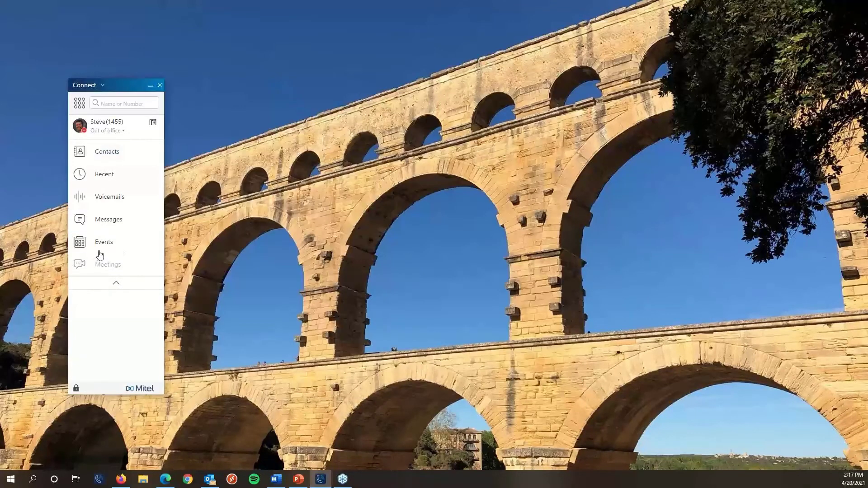
# Look through past events, then return to the Upcoming events for April 20–21, 2021.
pyautogui.click(103, 243)
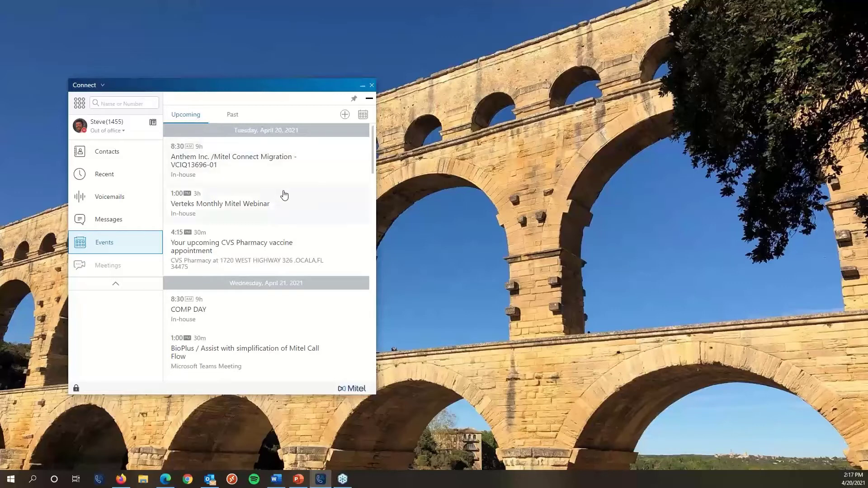
pyautogui.scroll(-4, 281, 194)
pyautogui.scroll(4, 279, 196)
pyautogui.click(231, 117)
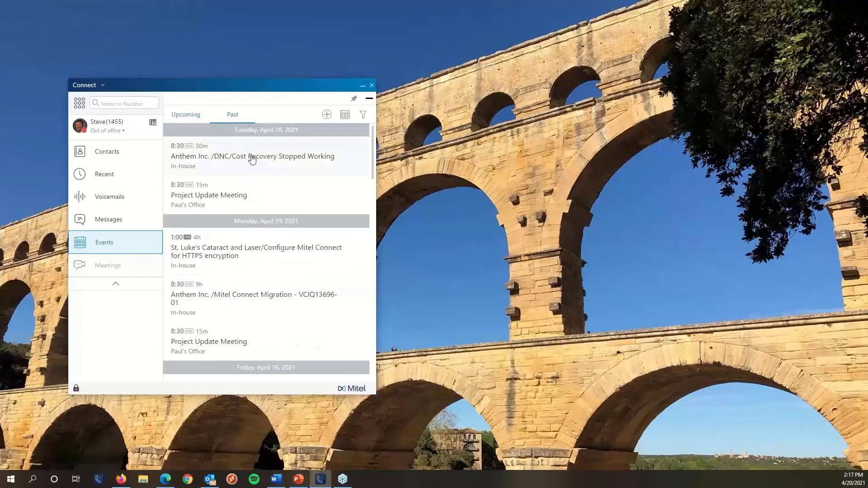
pyautogui.scroll(-4, 253, 159)
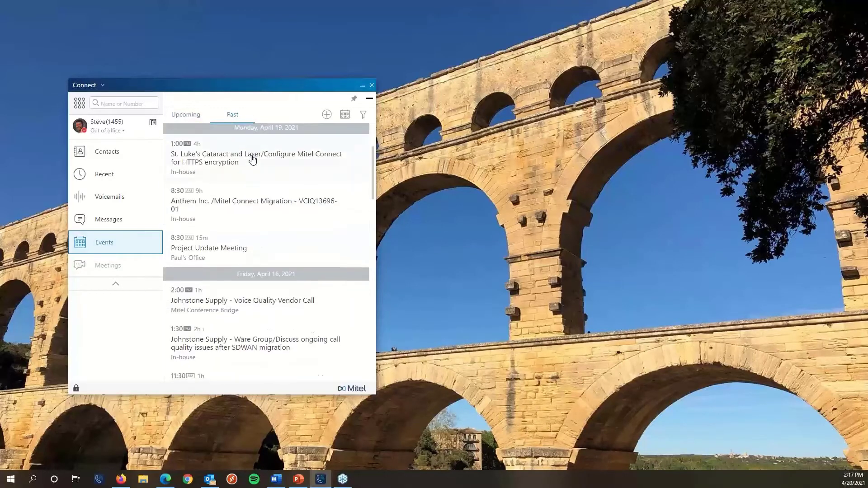
pyautogui.scroll(4, 252, 158)
pyautogui.click(179, 120)
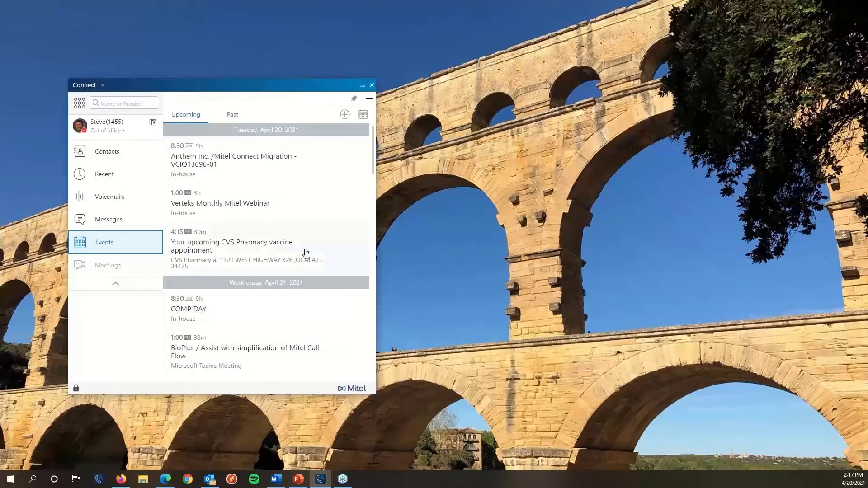
# Fill a new event named 'sales meeting' starting 04/22/2021 with on-site location 'remote'.
pyautogui.click(346, 115)
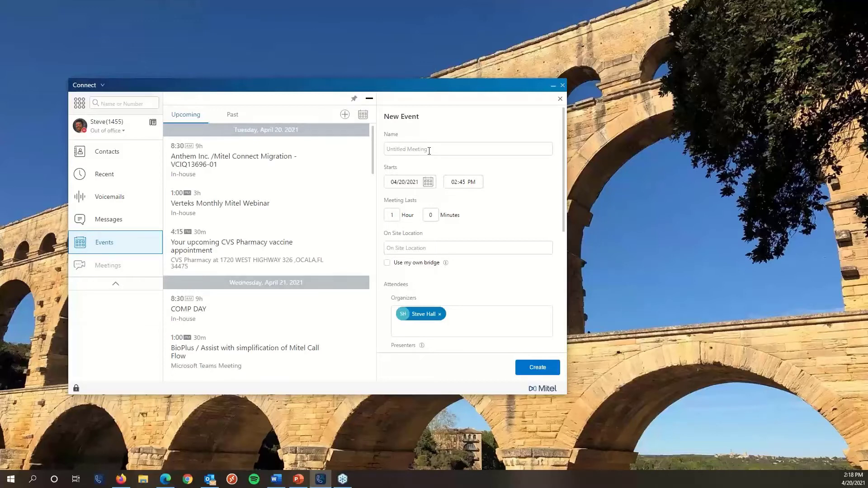
pyautogui.write('sales meeting')
pyautogui.click(428, 182)
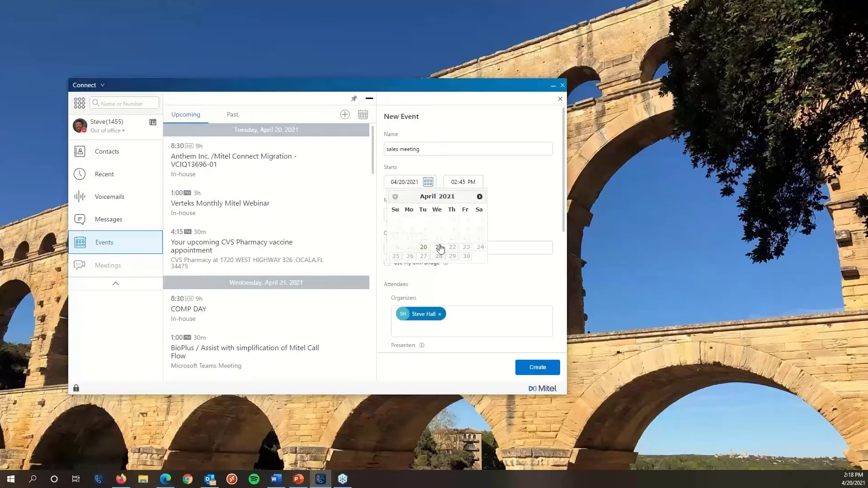
pyautogui.click(453, 248)
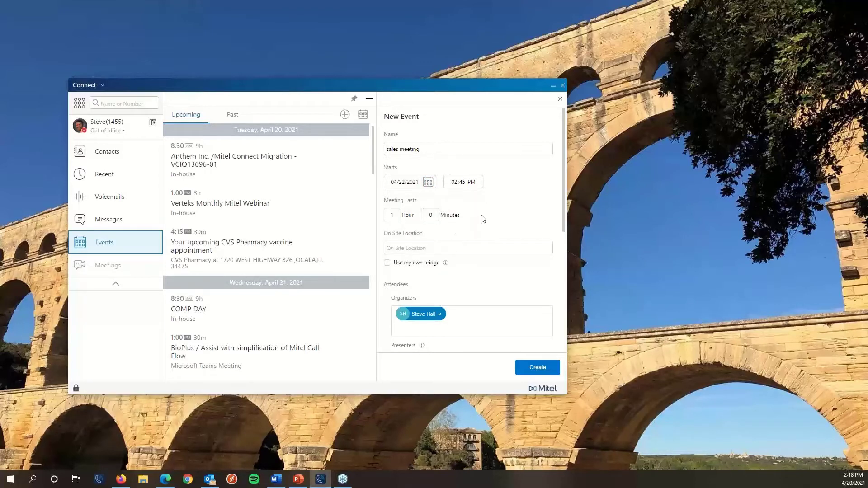
pyautogui.click(435, 249)
pyautogui.write('remote')
pyautogui.scroll(-1, 441, 276)
pyautogui.scroll(-1, 452, 264)
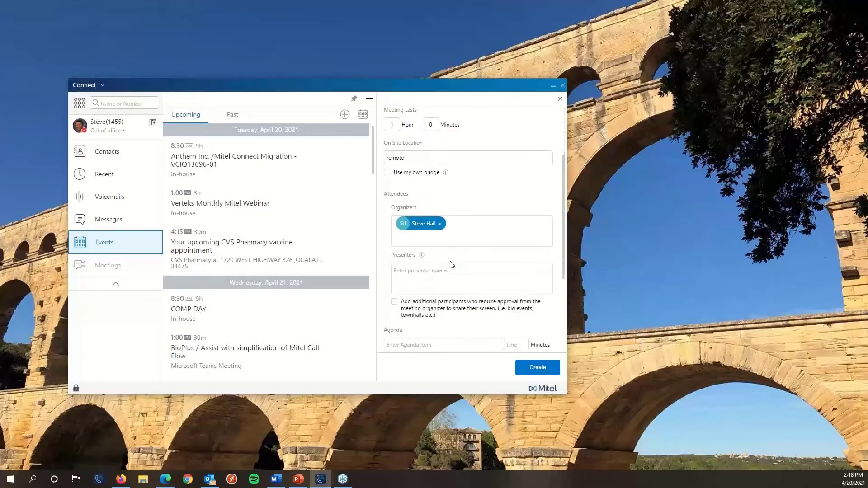
pyautogui.scroll(-1, 485, 224)
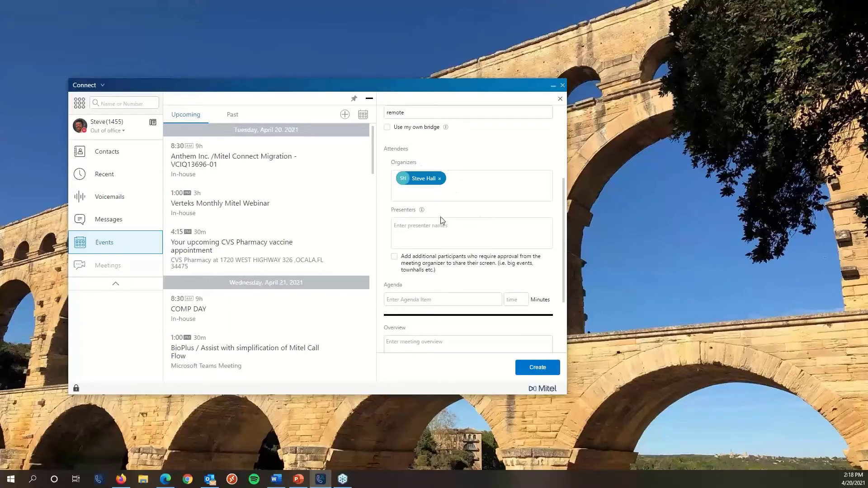
pyautogui.scroll(-2, 443, 220)
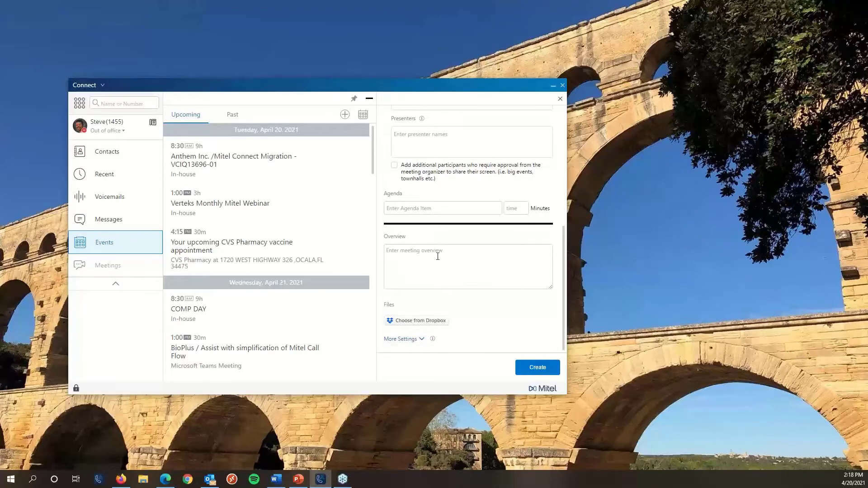
# Keep 'Play a simple audio tone' as the join/leave announcement and create the sales meeting.
pyautogui.click(416, 340)
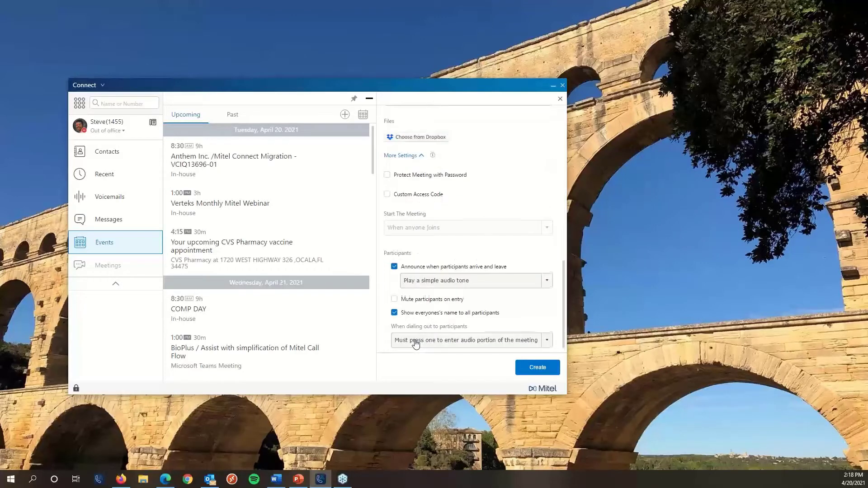
pyautogui.click(417, 275)
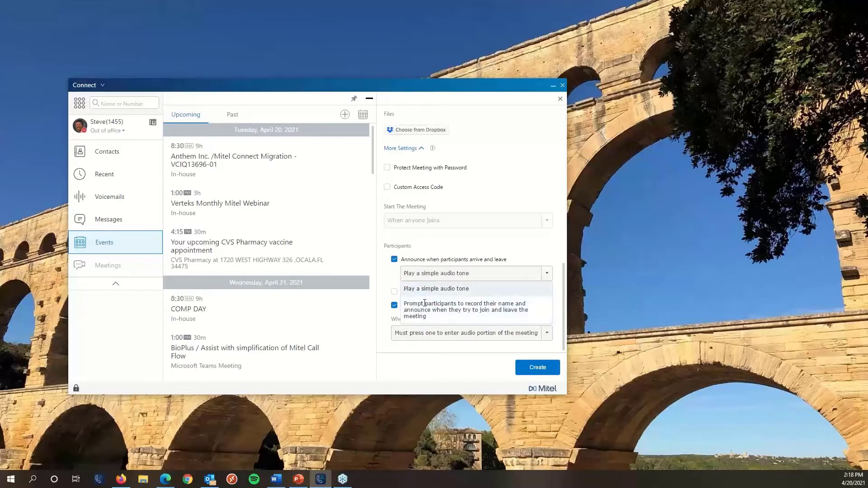
pyautogui.click(390, 285)
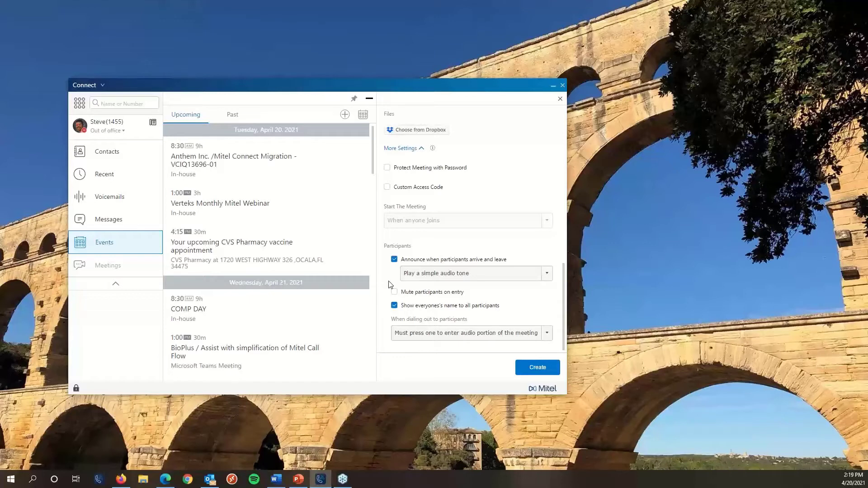
pyautogui.click(535, 375)
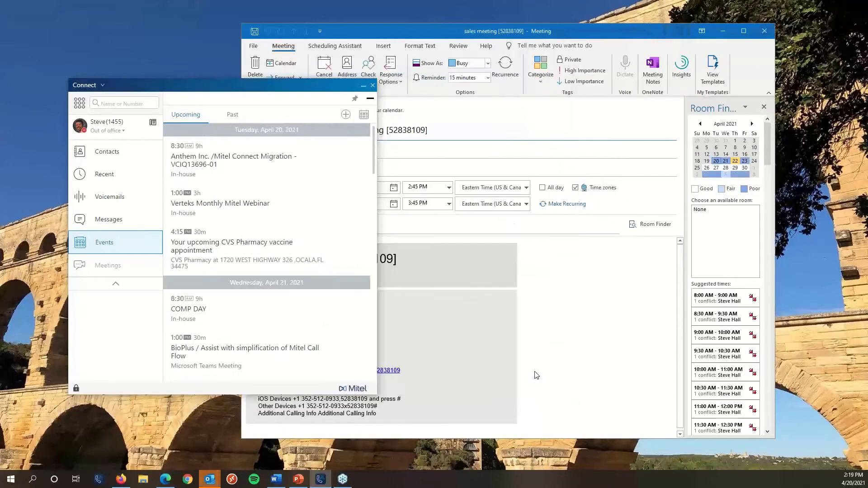
# Cancel the Outlook invitation, leaving sales meeting a plain appointment, and save changes on closing.
pyautogui.moveTo(579, 35); pyautogui.dragTo(599, 40)
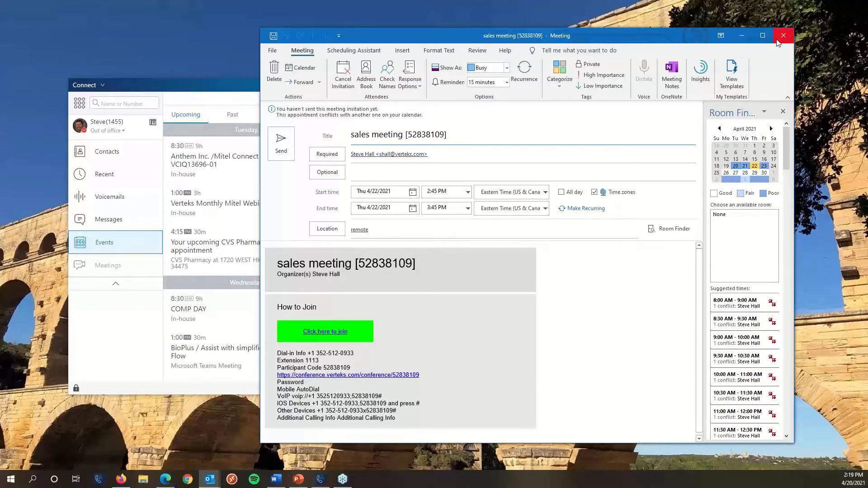
pyautogui.click(344, 75)
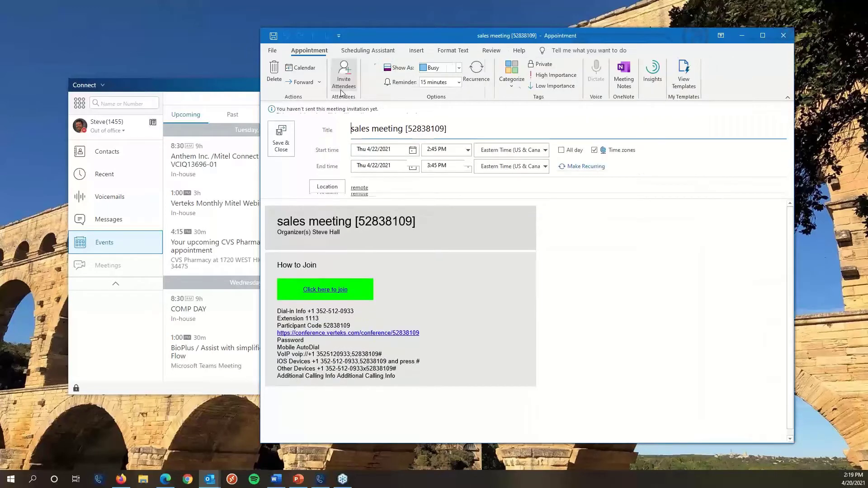
pyautogui.click(785, 37)
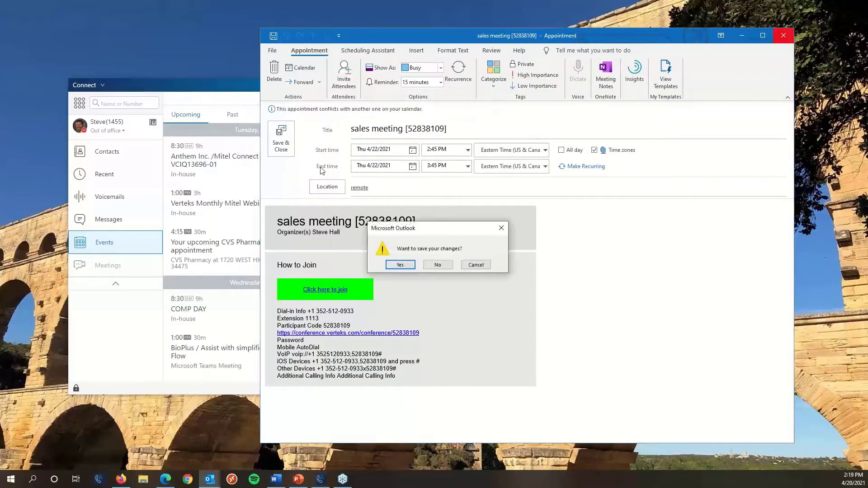
pyautogui.click(410, 271)
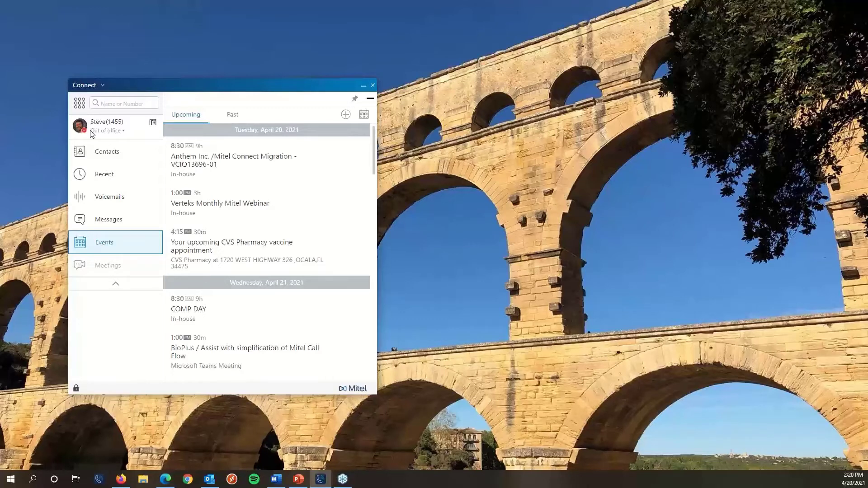
# Collapse the Events list and open your own profile panel showing call assignment and conference details.
pyautogui.click(370, 98)
pyautogui.moveTo(108, 79); pyautogui.dragTo(105, 70)
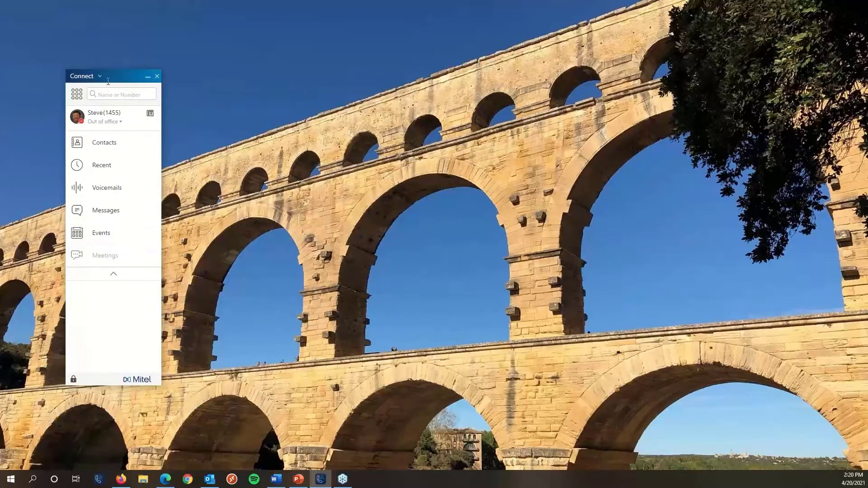
pyautogui.click(99, 115)
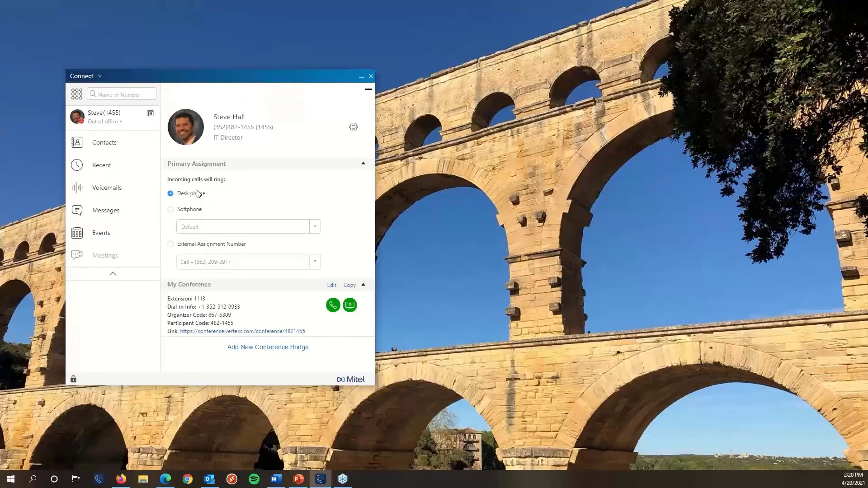
# Route incoming calls to the Cell external assignment number, keeping the softphone device at Default.
pyautogui.click(171, 209)
pyautogui.click(196, 232)
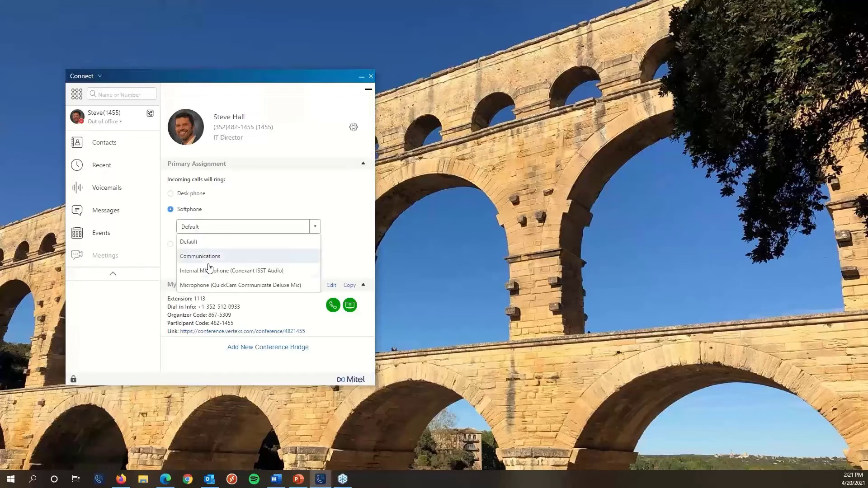
pyautogui.click(338, 225)
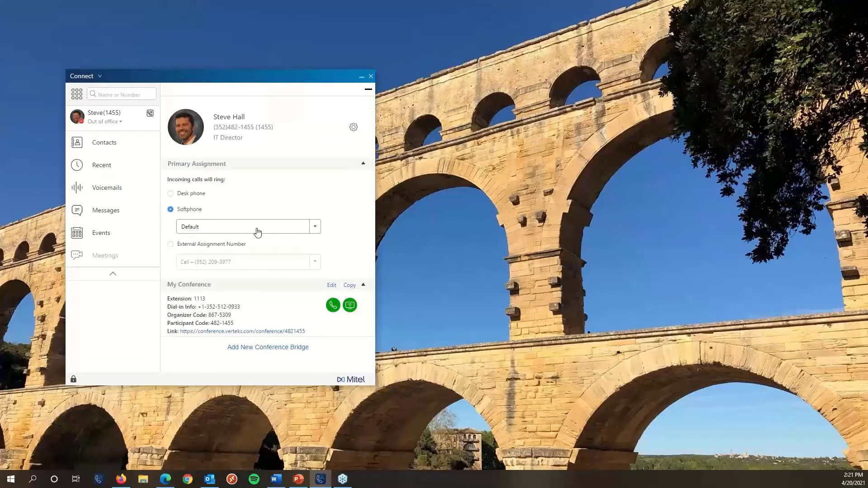
pyautogui.click(171, 245)
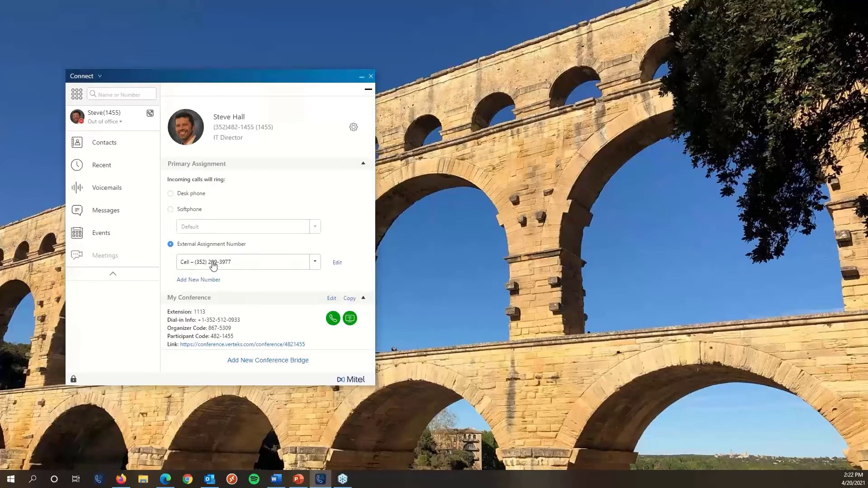
# Bring up the Edit Number popup for the Cell external number and select its label field.
pyautogui.click(337, 265)
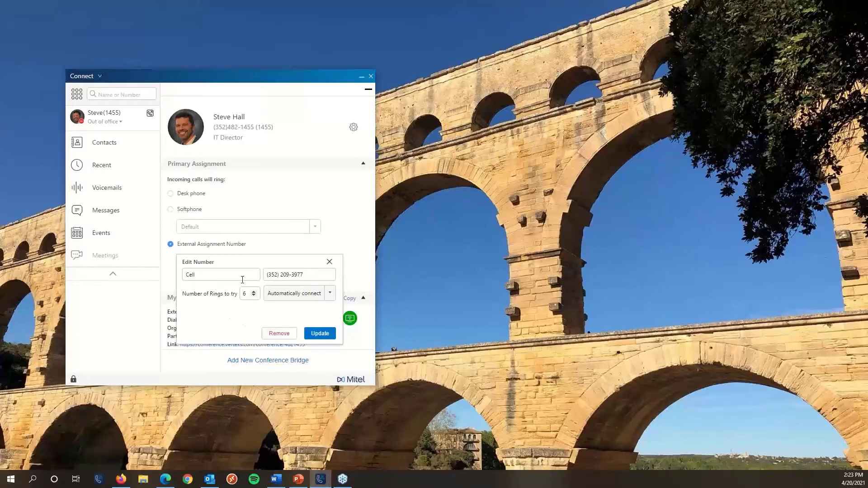
pyautogui.click(198, 273)
# Dismiss the number popups, route incoming calls back to the desk phone, and copy the conference details.
pyautogui.click(312, 333)
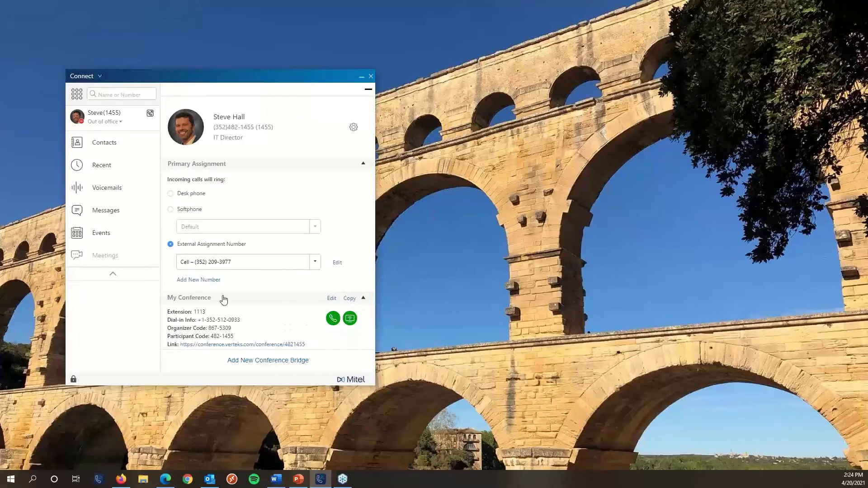
pyautogui.click(204, 280)
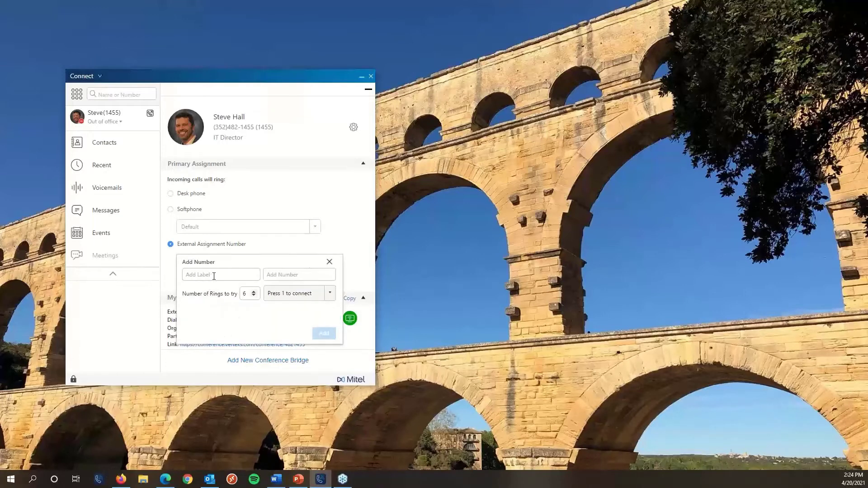
pyautogui.click(329, 263)
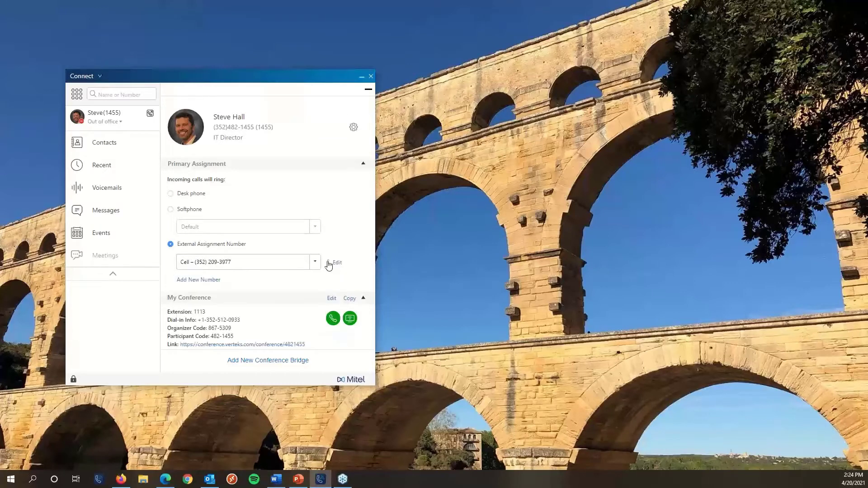
pyautogui.click(171, 194)
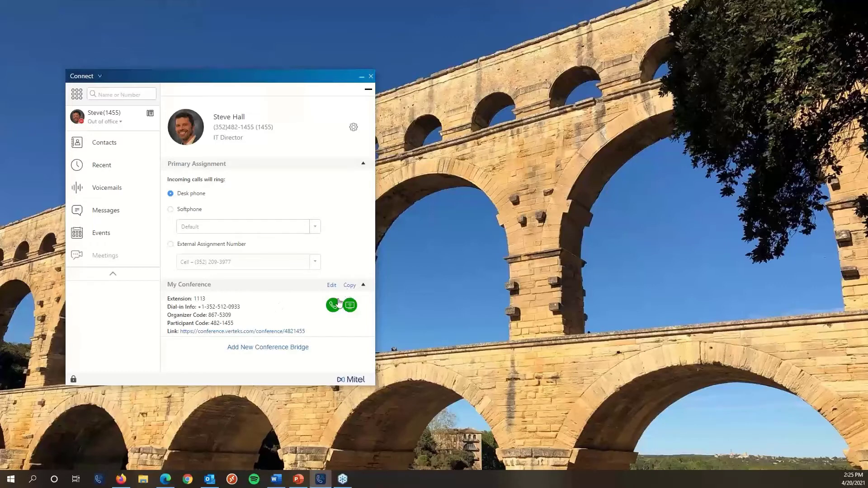
pyautogui.click(347, 288)
pyautogui.click(269, 347)
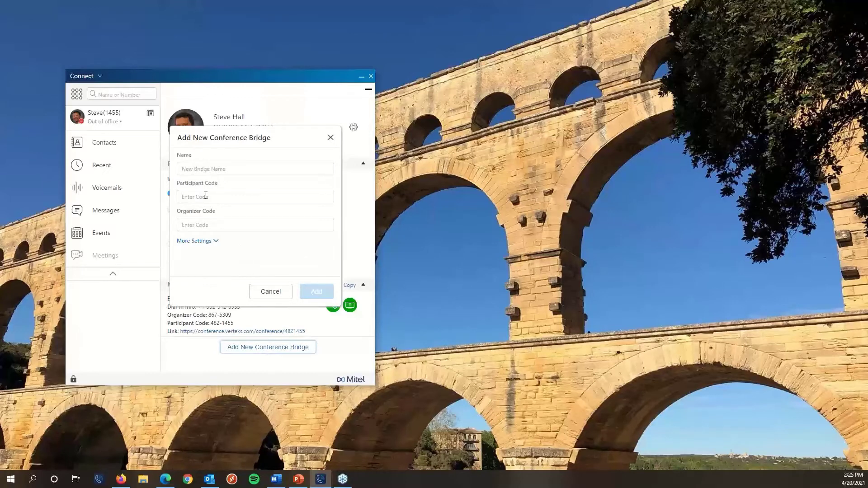
pyautogui.click(206, 242)
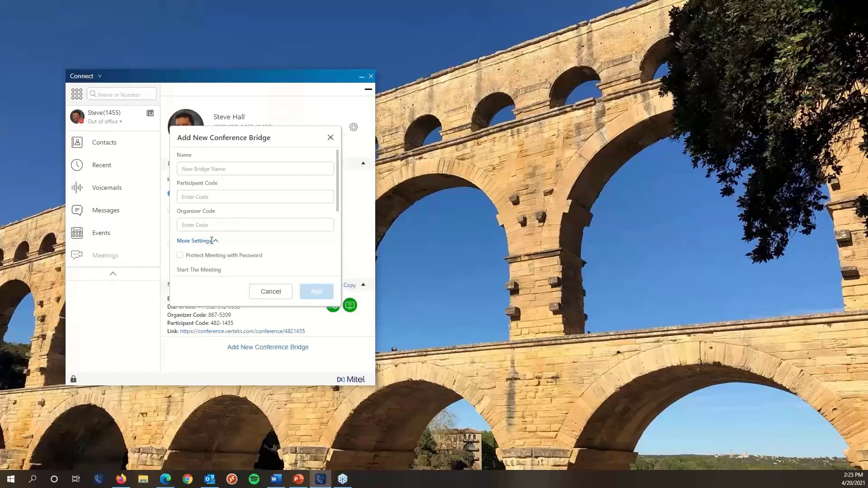
pyautogui.click(331, 138)
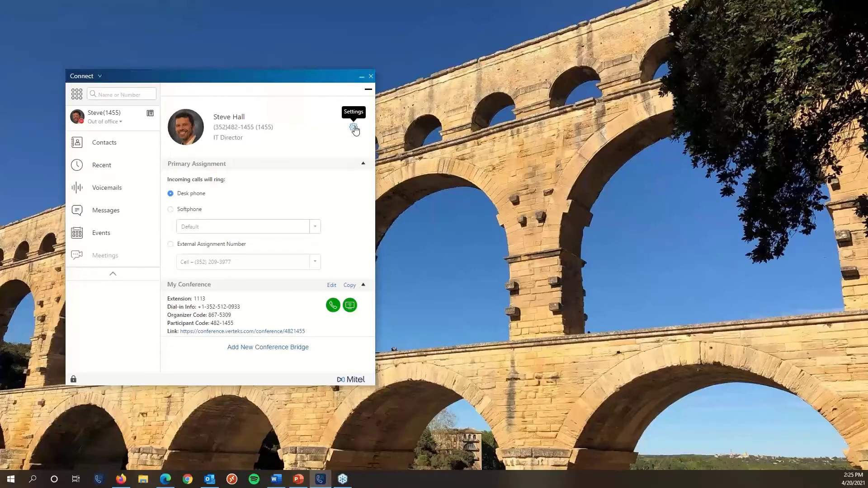
pyautogui.click(100, 77)
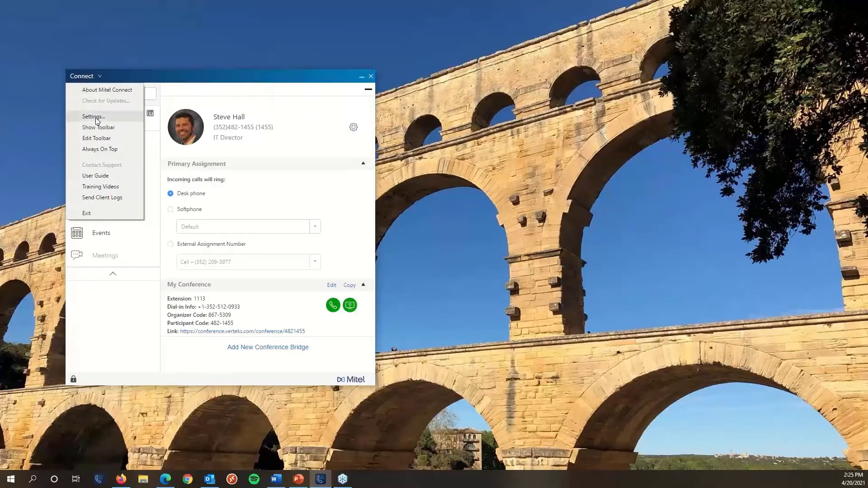
pyautogui.click(223, 80)
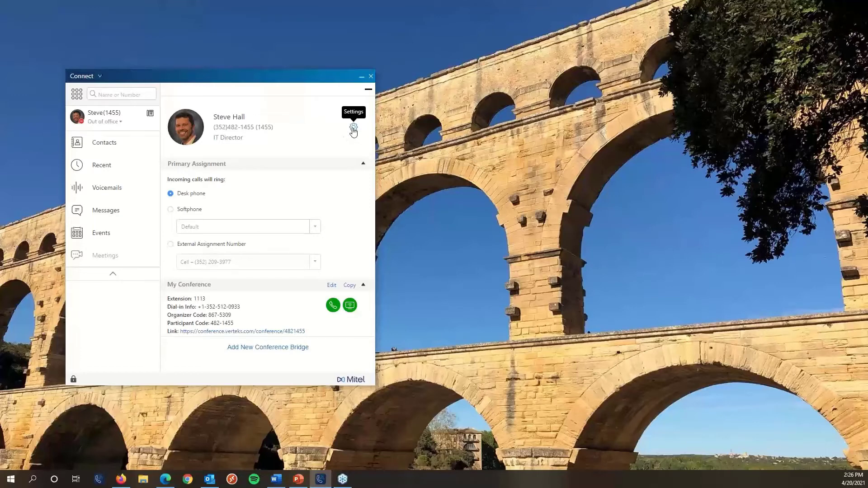
# In Settings, check the AD Credentials tab, then view Call Routing for the Available status.
pyautogui.click(354, 129)
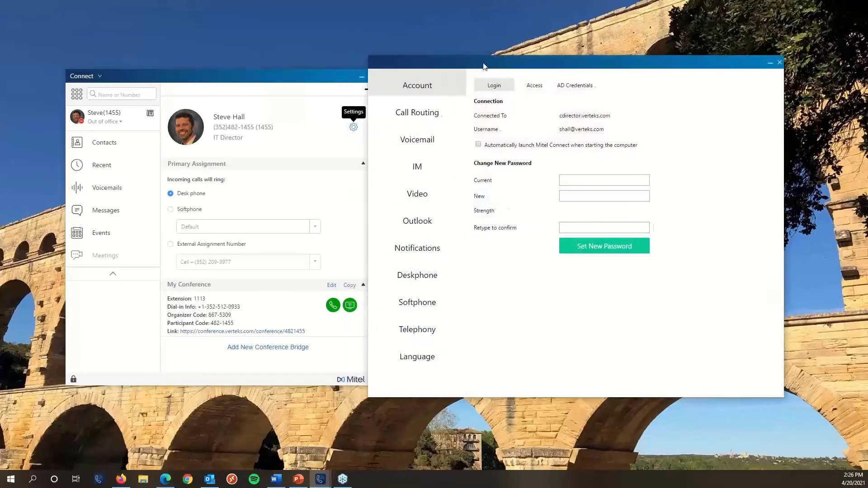
pyautogui.moveTo(286, 74); pyautogui.dragTo(258, 66)
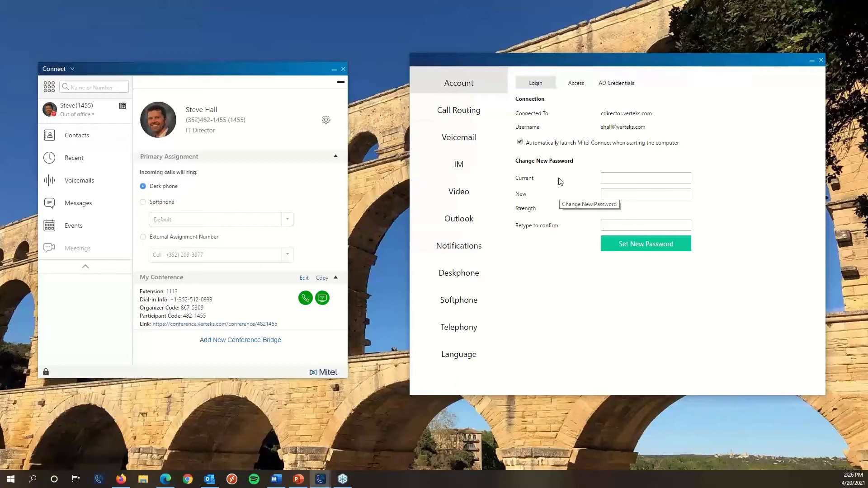
pyautogui.click(610, 84)
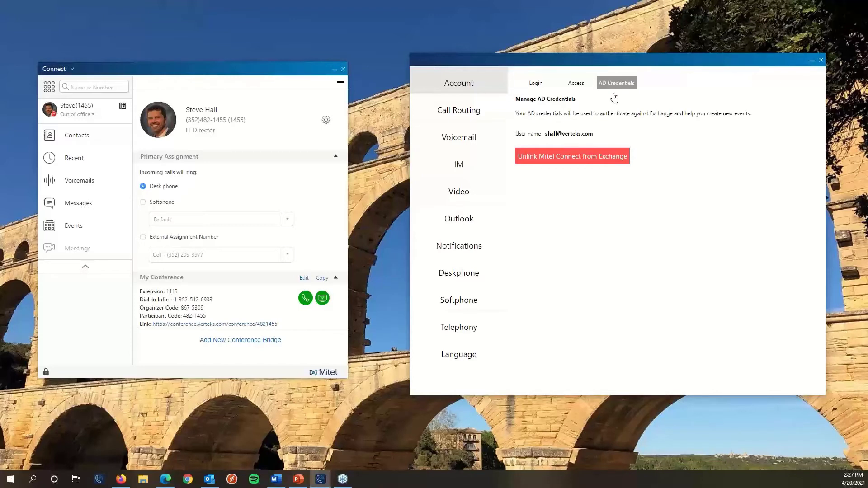
pyautogui.click(487, 111)
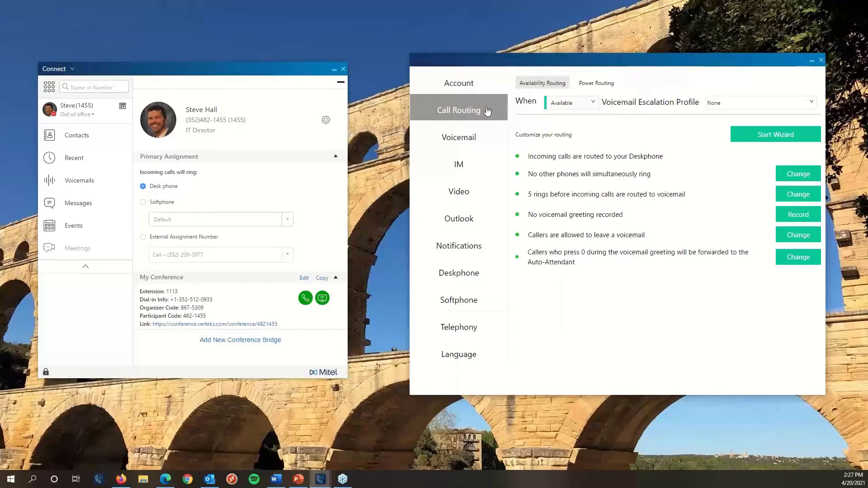
pyautogui.moveTo(497, 65); pyautogui.dragTo(482, 55)
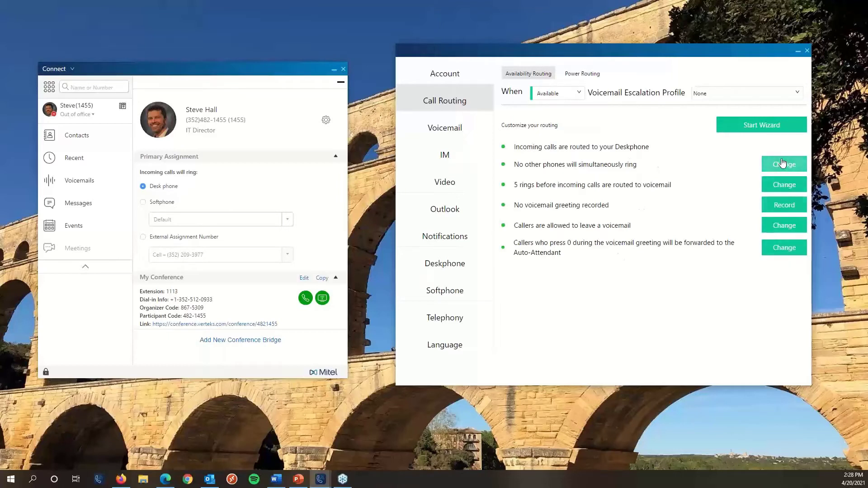
# Advance the routing wizard past Simultaneous Ring and Call Forwarding to the FindMe page.
pyautogui.click(773, 127)
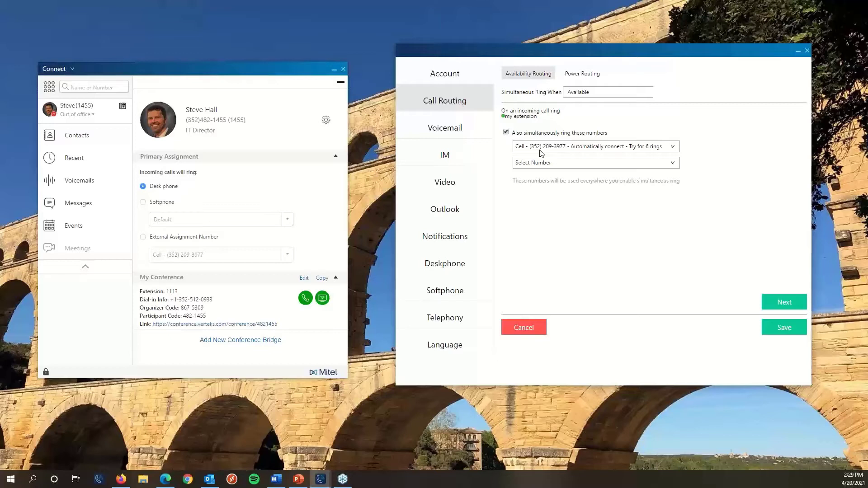
pyautogui.click(771, 298)
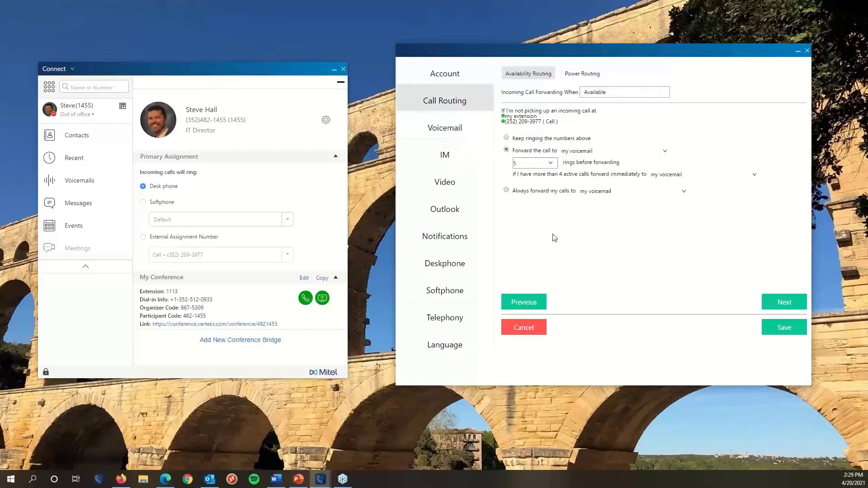
pyautogui.click(783, 302)
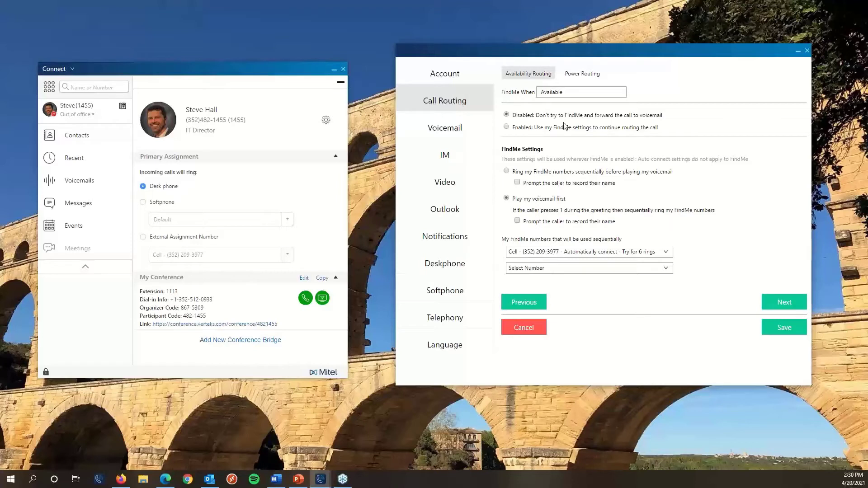
# Record and save a new voicemail greeting, then complete the routing wizard.
pyautogui.click(787, 305)
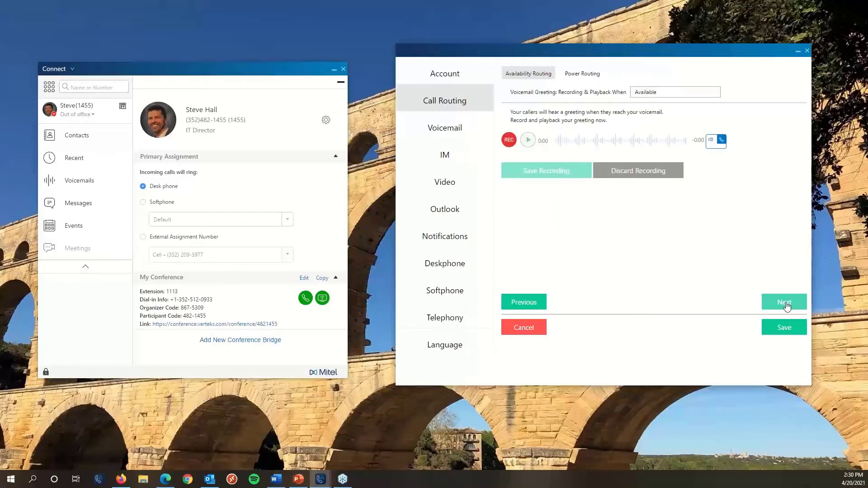
pyautogui.click(509, 141)
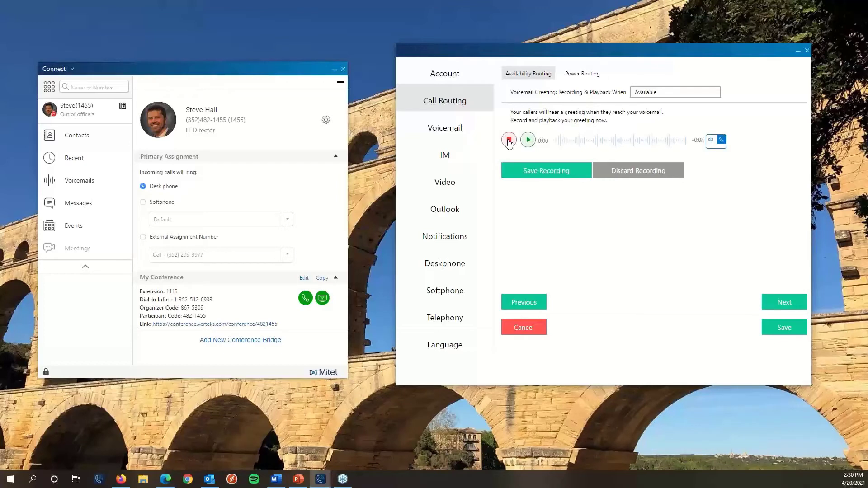
pyautogui.click(509, 141)
pyautogui.click(532, 177)
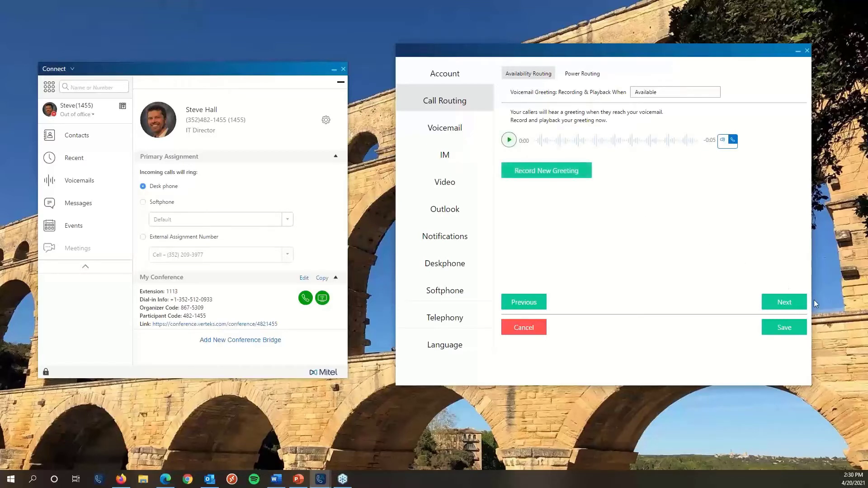
pyautogui.click(789, 304)
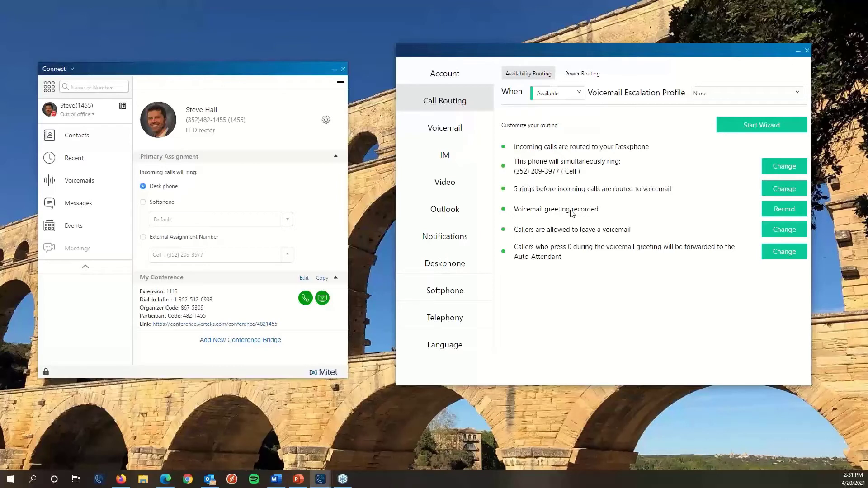
pyautogui.click(561, 94)
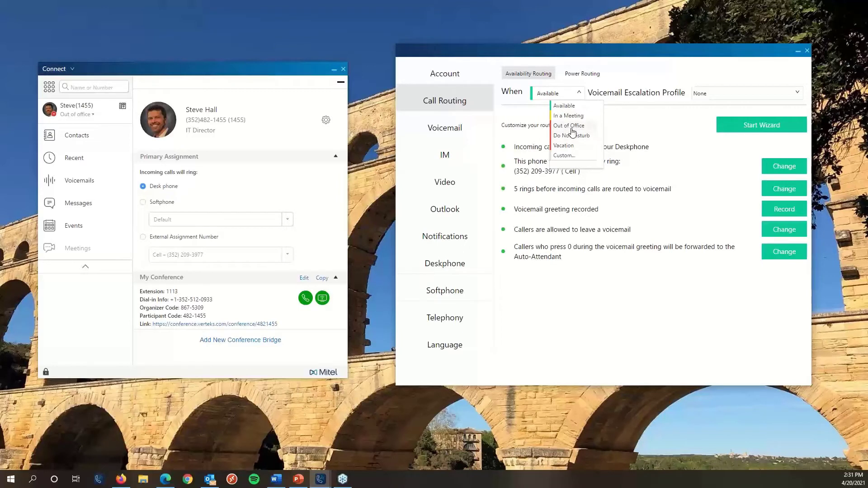
pyautogui.click(572, 129)
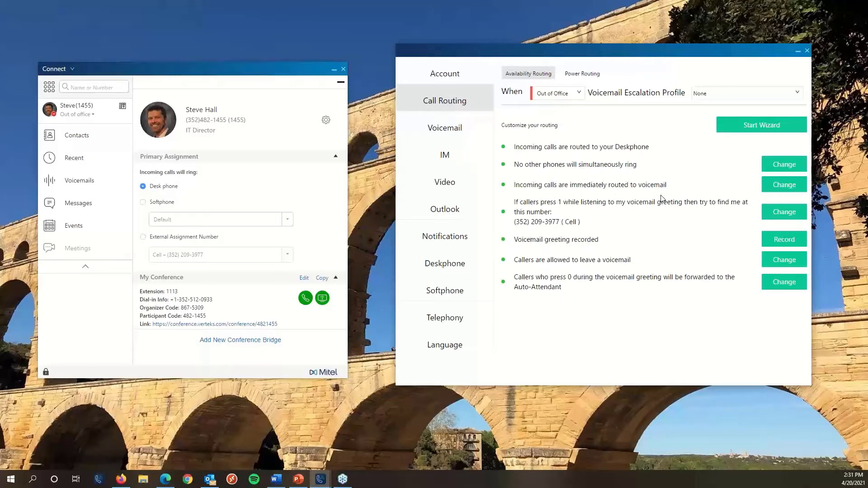
pyautogui.click(559, 94)
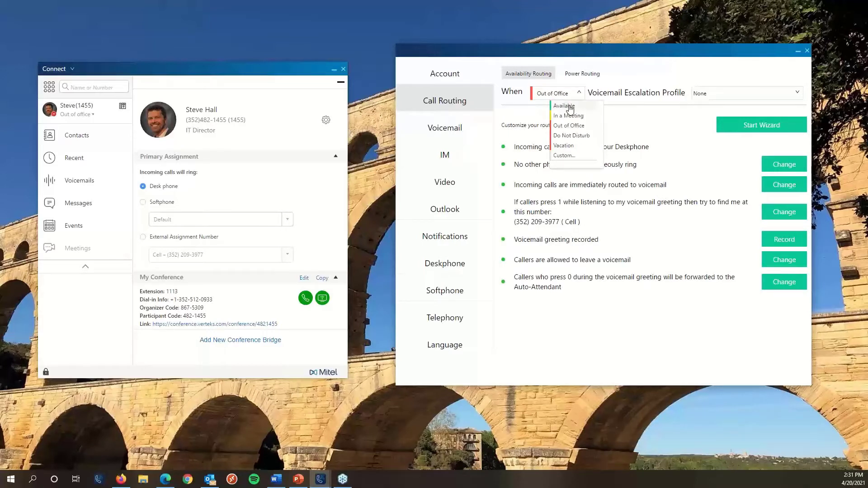
pyautogui.click(571, 108)
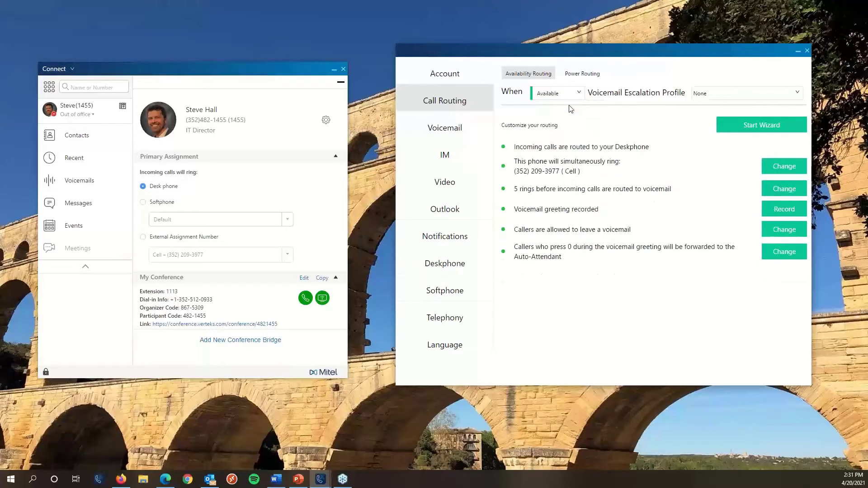
# On Power Routing, open the Night Time rule sending 12:00 AM–06:00 AM calls to voicemail.
pyautogui.click(569, 75)
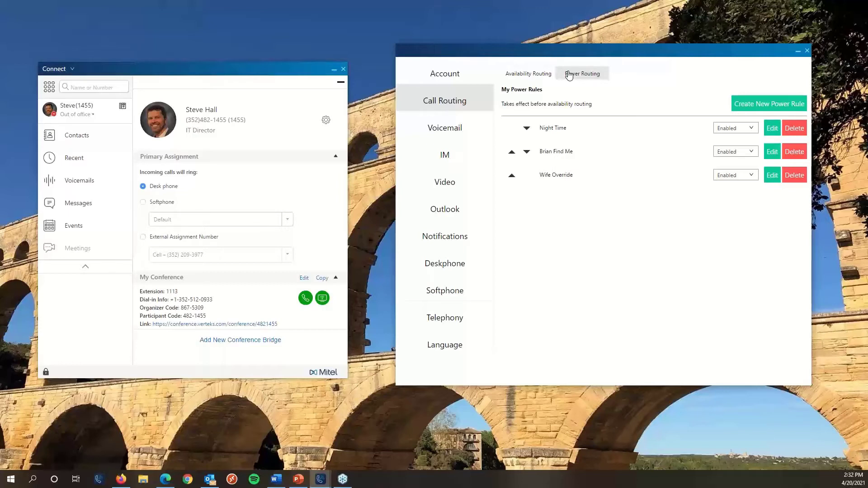
pyautogui.click(569, 75)
pyautogui.click(770, 128)
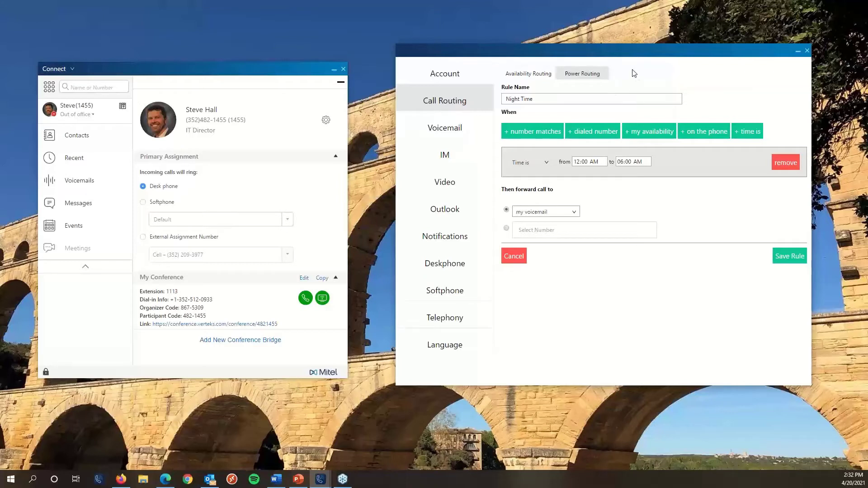
# Cancel out of Night Time, inspect the Find Me rule's conditions, and cancel back to the list.
pyautogui.click(514, 256)
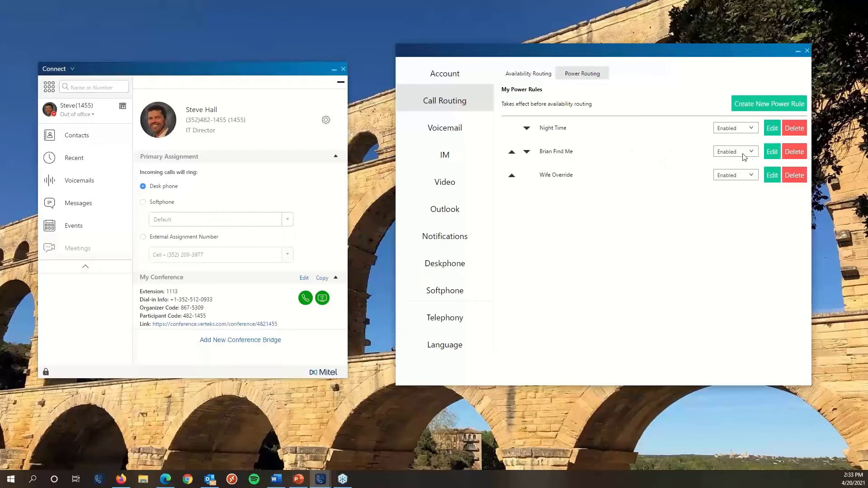
pyautogui.click(772, 152)
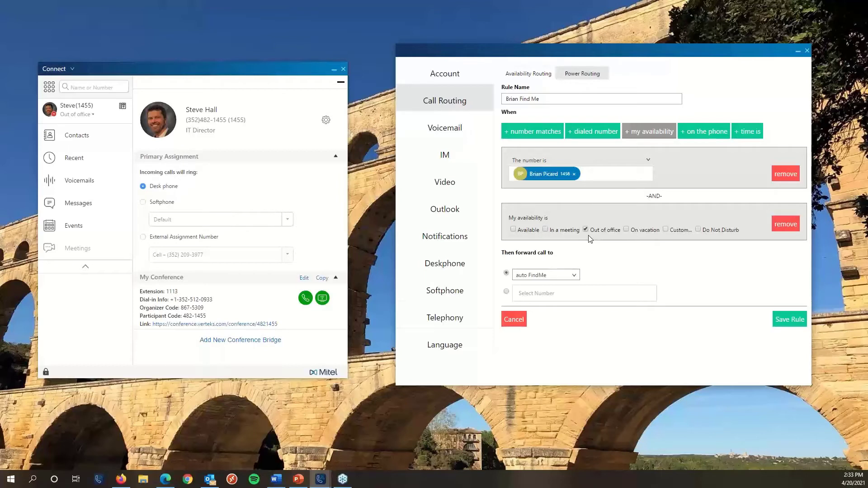
pyautogui.click(514, 320)
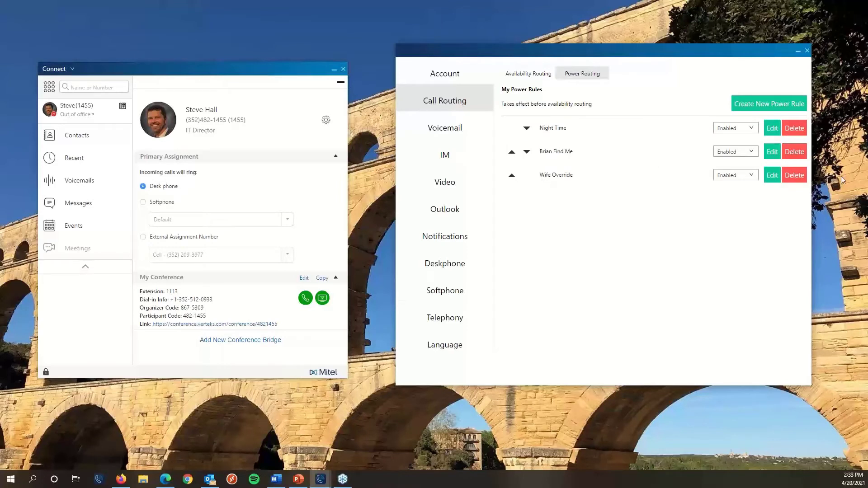
# Open the Wife Override rule to view its caller-number condition and Standard Ring ringtone.
pyautogui.click(773, 176)
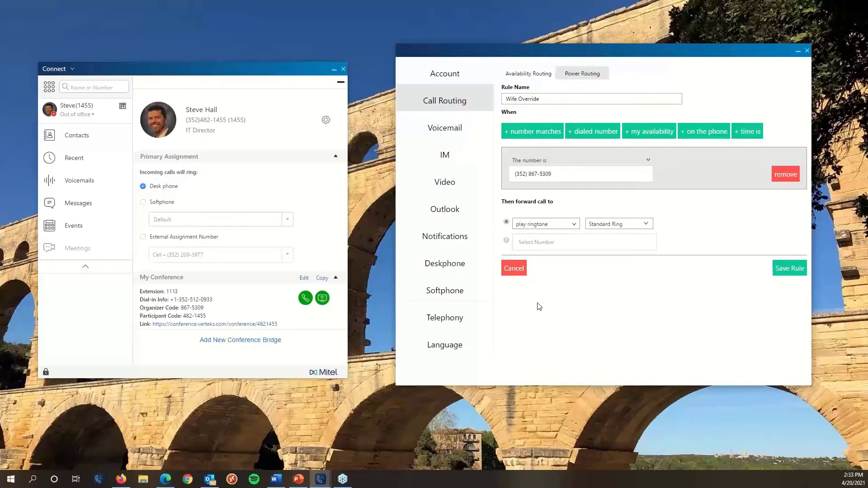
# Close the Wife Override rule unchanged and move the Find Me rule above Night Time.
pyautogui.click(516, 271)
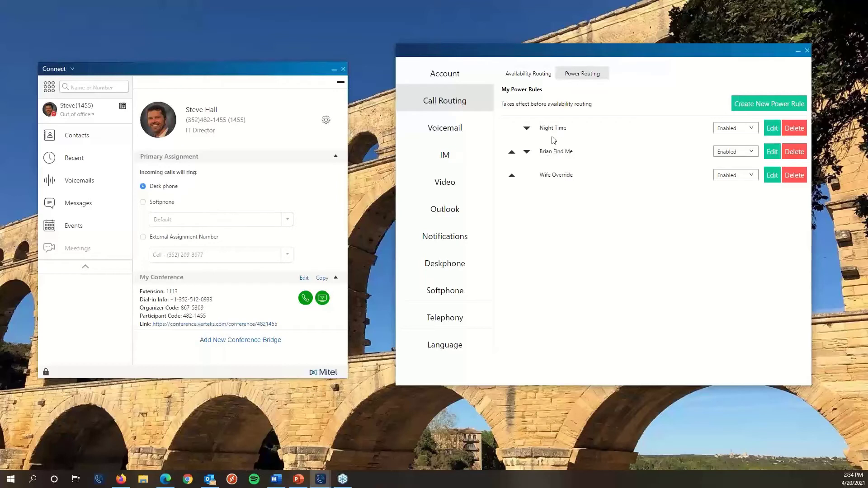
pyautogui.click(512, 154)
# Show the Availability Routing summary and nudge the settings window slightly left.
pyautogui.click(529, 72)
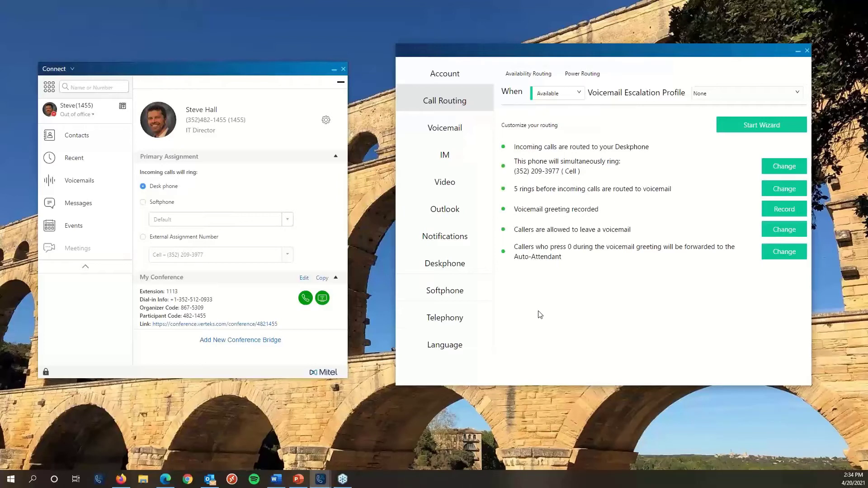
pyautogui.moveTo(483, 48); pyautogui.dragTo(470, 48)
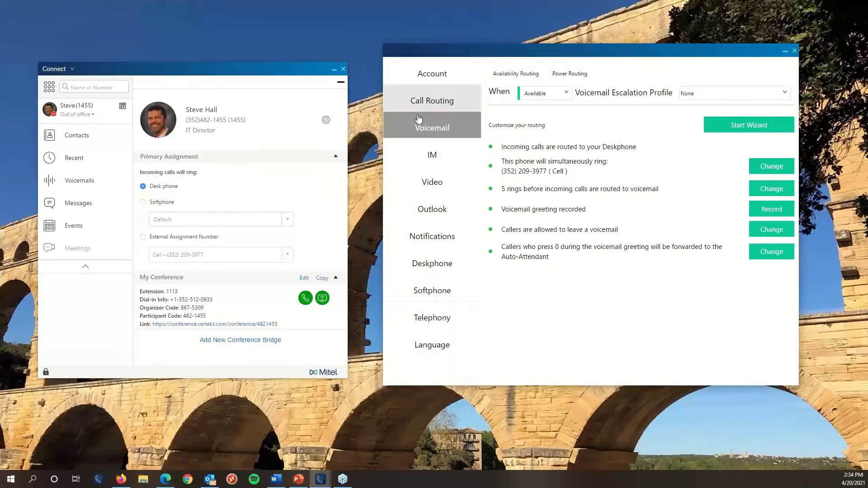
# Open the Voicemail Setup options for the voicemail password and default greeting name.
pyautogui.click(430, 129)
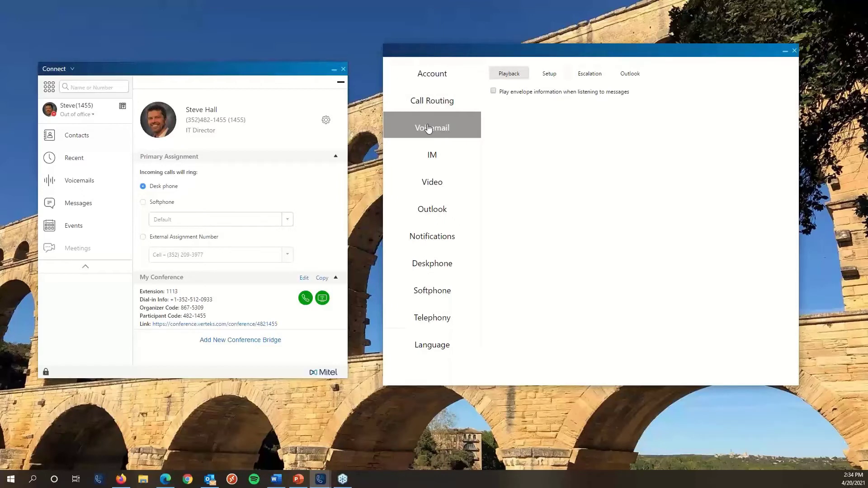
pyautogui.click(554, 78)
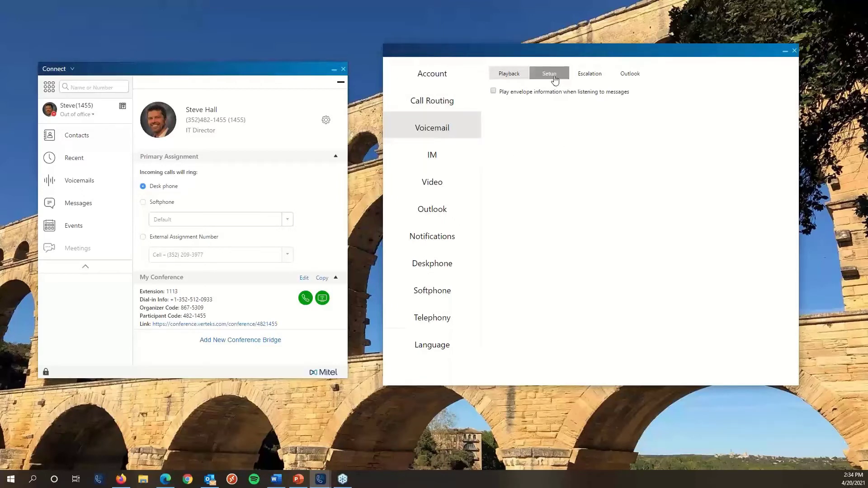
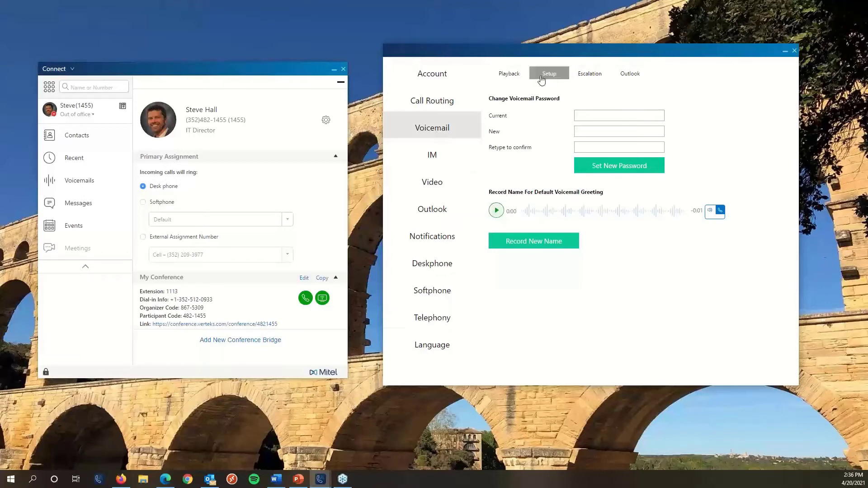
# Show the voicemail Escalation page, with notify-on-first-unheard-message selected and no profiles yet.
pyautogui.click(590, 74)
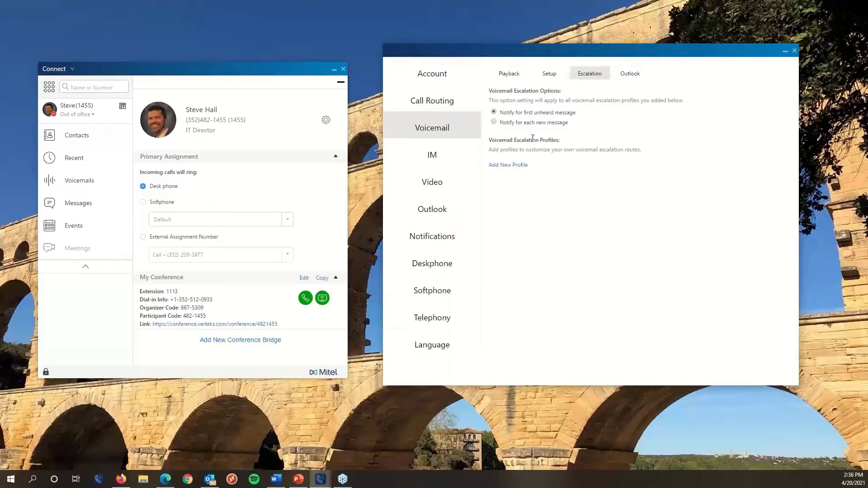
# Preview a new escalation profile, cancel it, and show the voicemail Outlook inbox option.
pyautogui.click(518, 165)
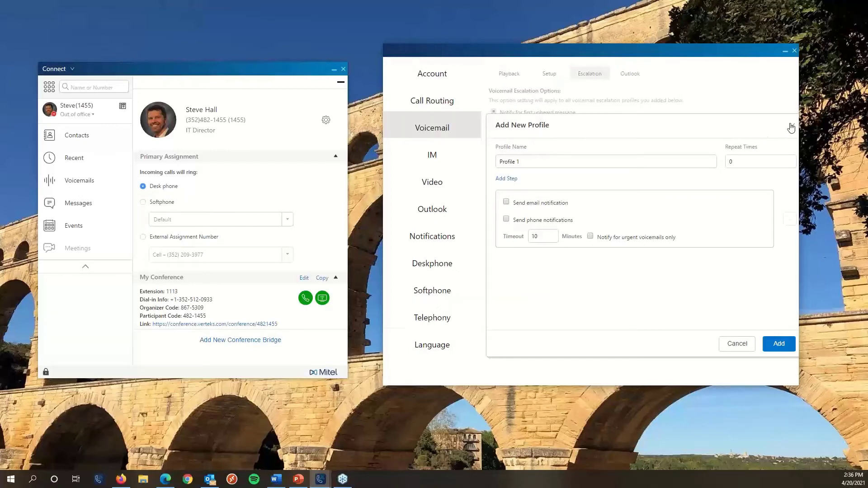
pyautogui.click(727, 351)
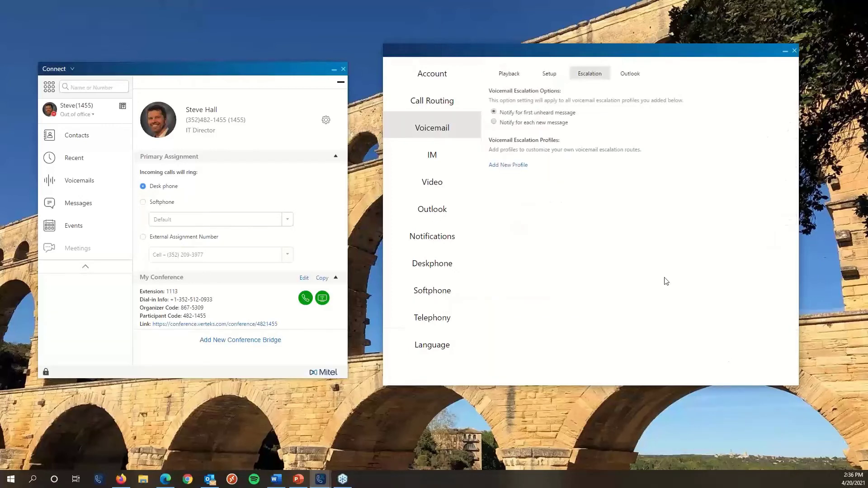
pyautogui.click(630, 73)
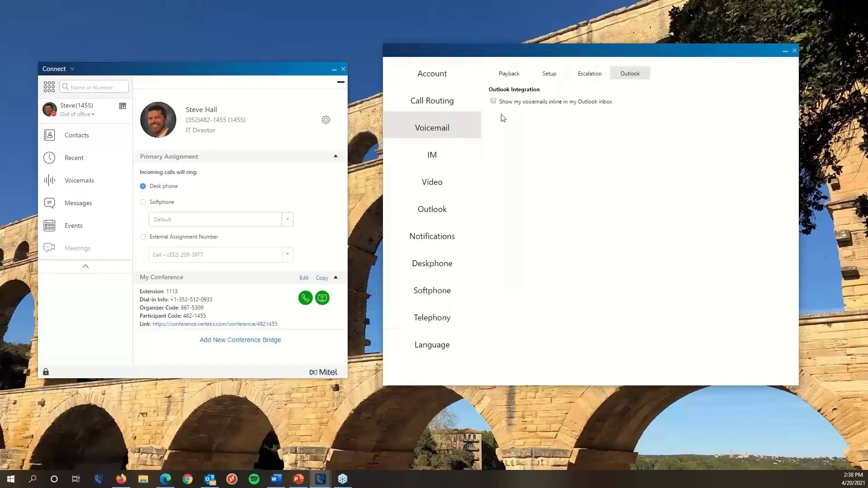
# Turn on 'Attach voicemail as a wave file' in the voicemail Notifications settings.
pyautogui.click(412, 244)
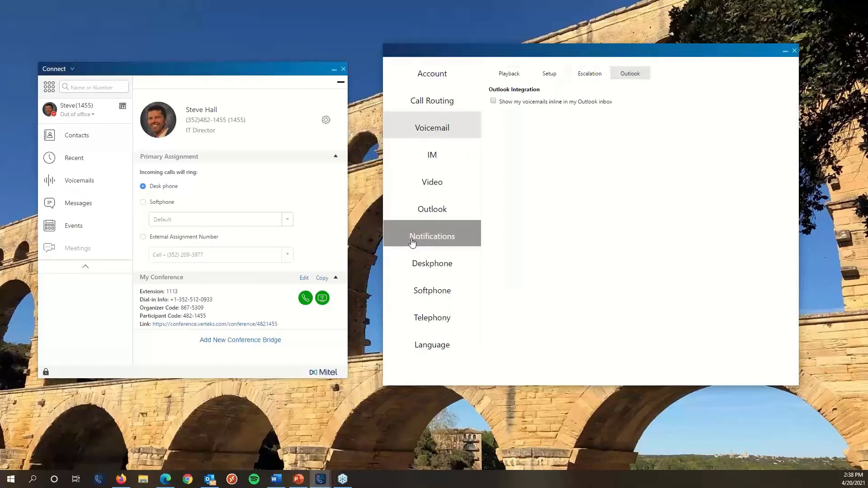
pyautogui.click(506, 105)
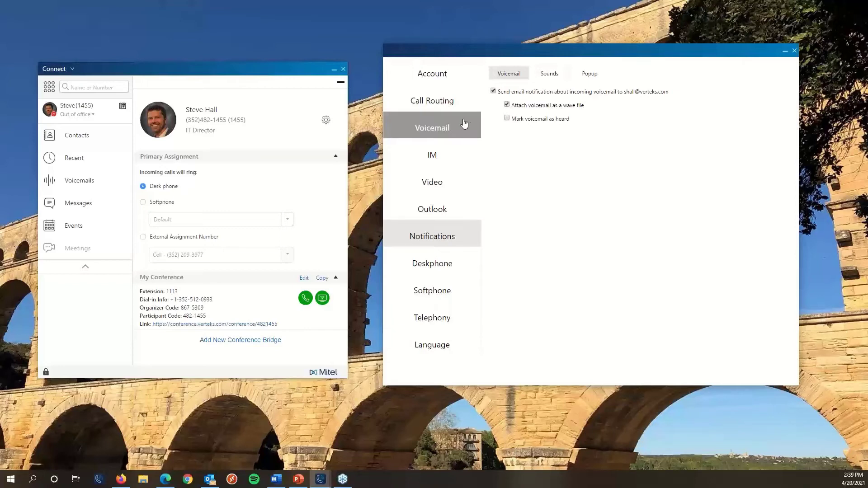
# Revisit the voicemail Outlook option, then bring up the IM canned responses settings.
pyautogui.click(430, 125)
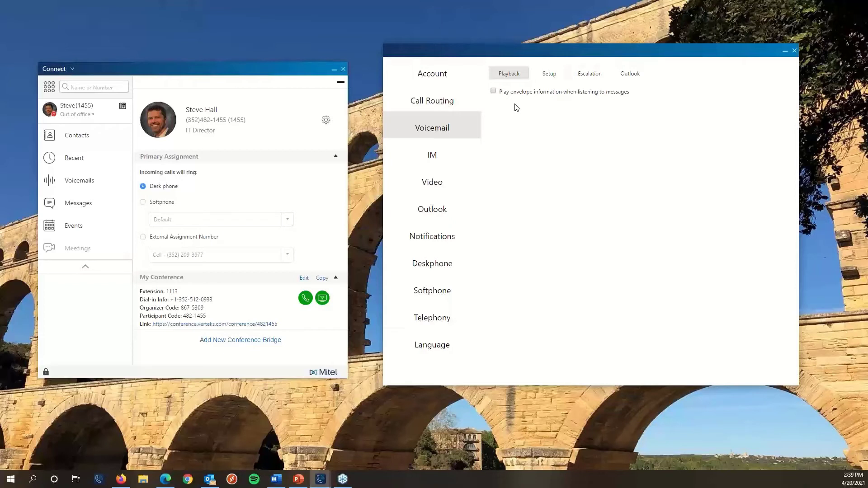
pyautogui.click(630, 73)
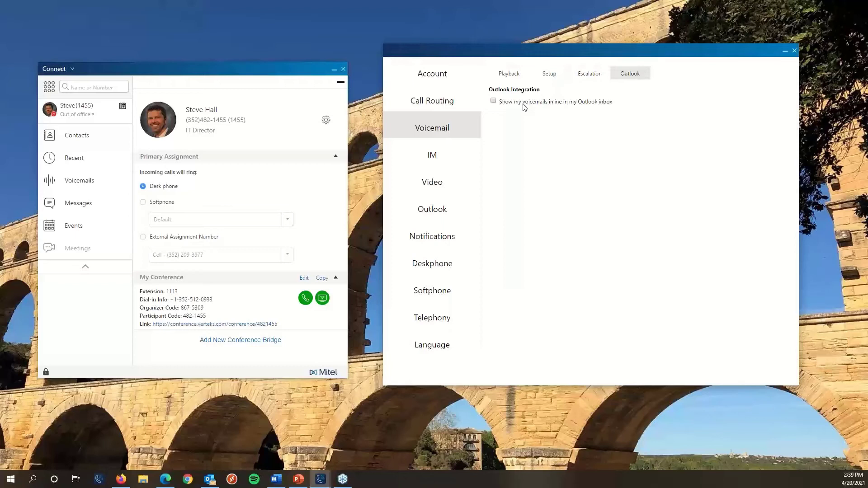
pyautogui.click(442, 156)
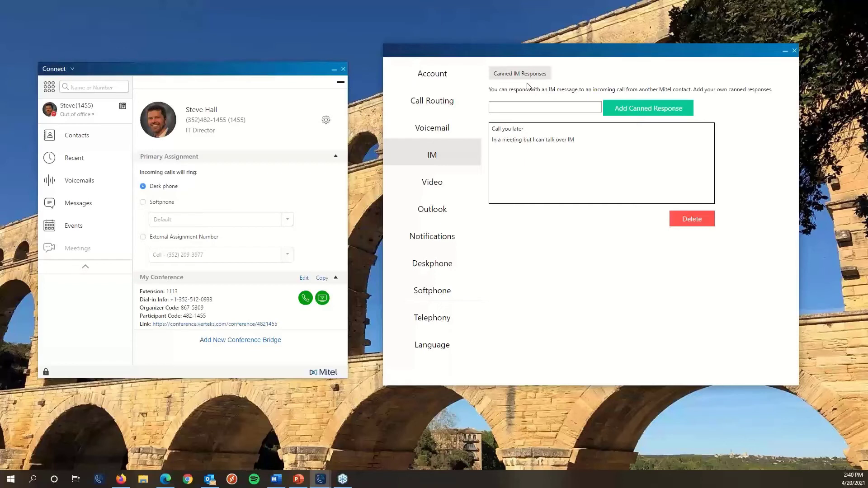
# Change availability from Out of office to Available and make the main Connect window taller.
pyautogui.click(81, 114)
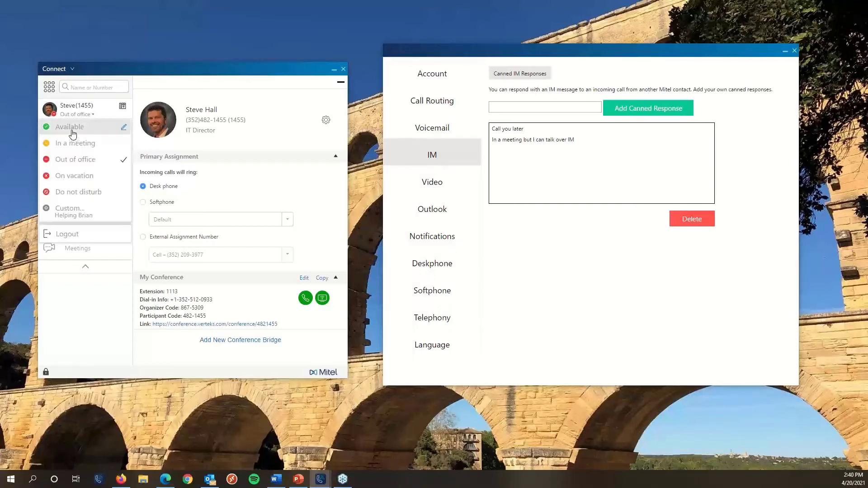
pyautogui.click(72, 131)
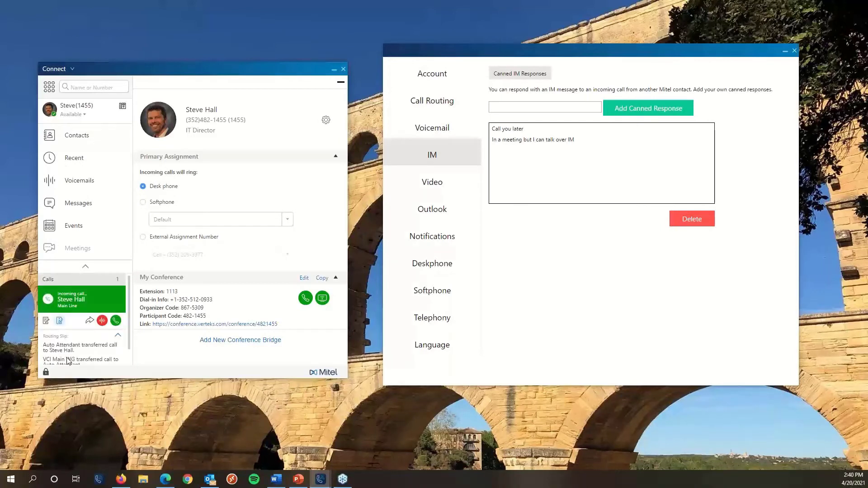
pyautogui.moveTo(75, 378); pyautogui.dragTo(75, 411)
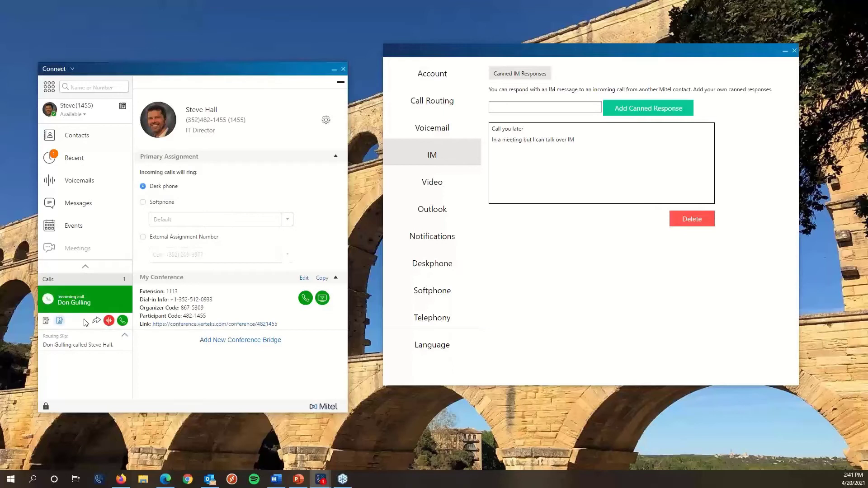
pyautogui.click(115, 293)
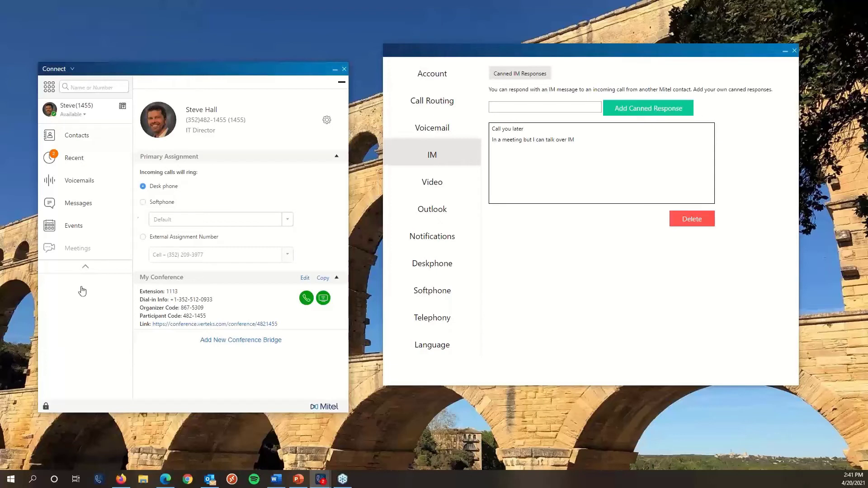
# Nudge the settings window left and show the Video camera permission settings.
pyautogui.moveTo(488, 55); pyautogui.dragTo(472, 59)
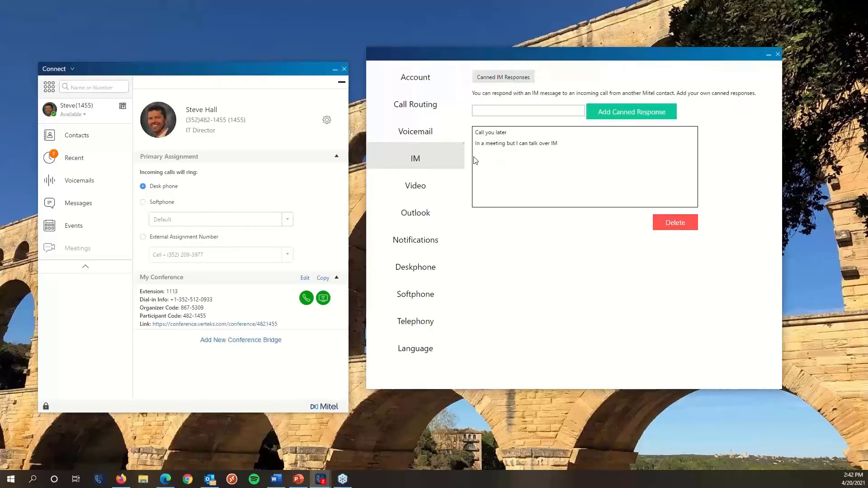
pyautogui.click(432, 181)
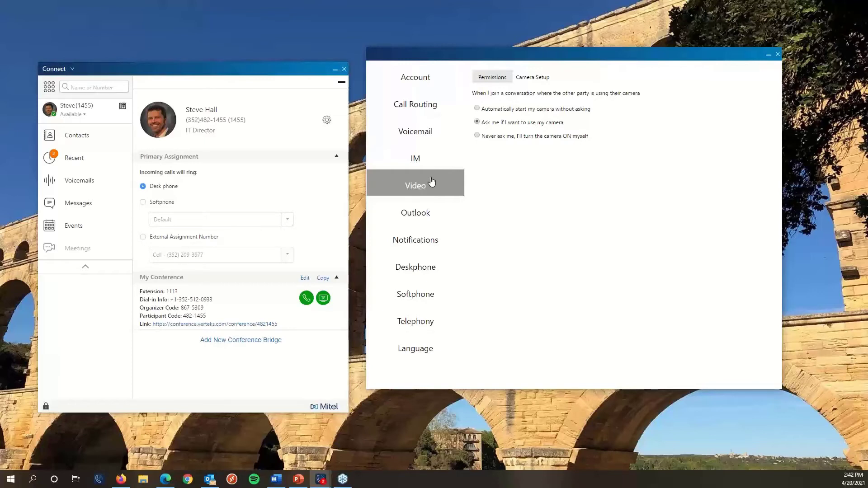
# Show the Outlook calendar and contacts synchronisation settings page.
pyautogui.click(418, 218)
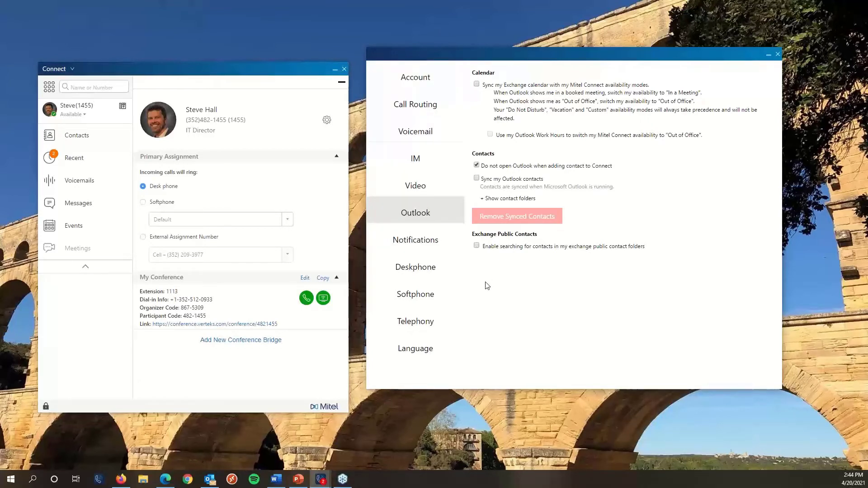
# Show the voicemail Notifications tab with e-mail alert and wave-file attachment options.
pyautogui.click(416, 239)
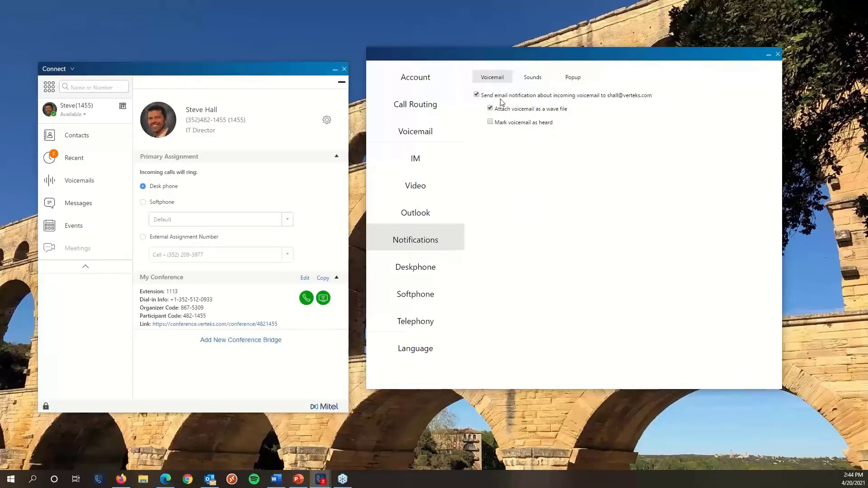
# Show the Sounds tab's audio alert settings for the new voicemail event.
pyautogui.click(532, 85)
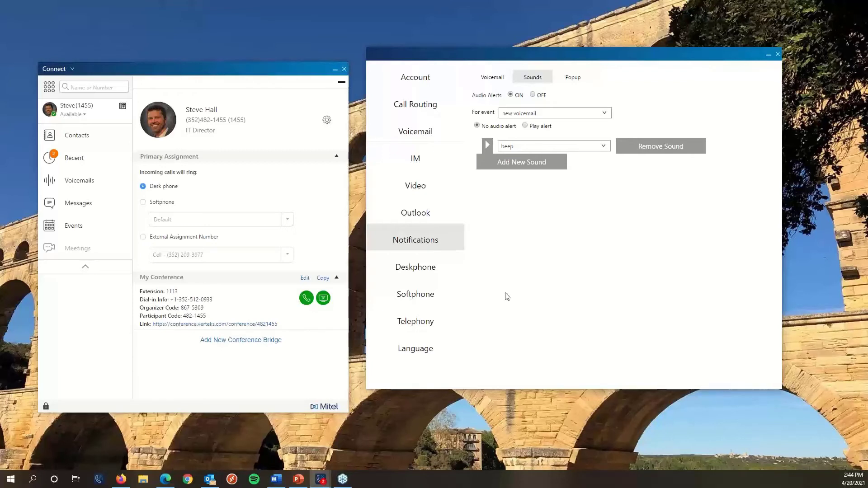
# Select the new IM conversation event and keep QMonBeep as its alert sound.
pyautogui.click(520, 115)
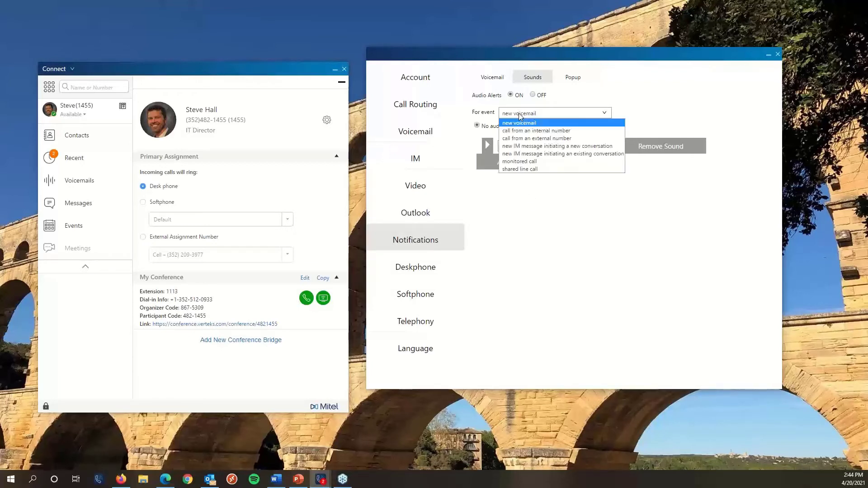
pyautogui.click(537, 146)
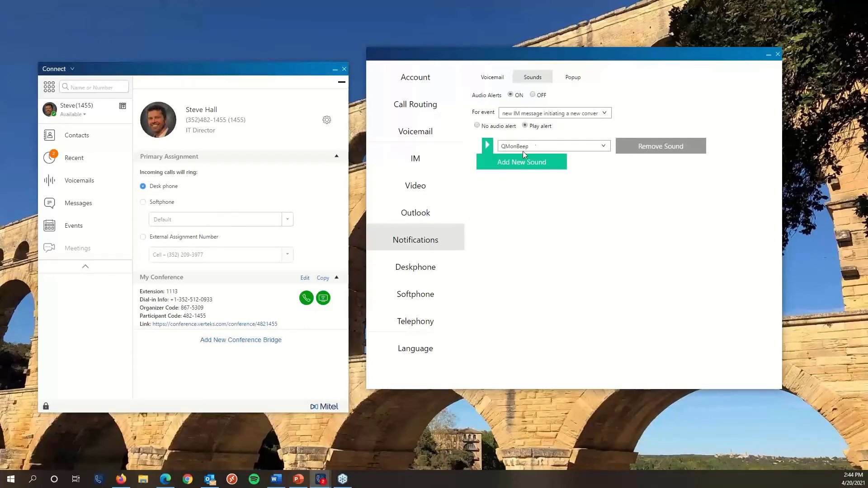
pyautogui.click(522, 147)
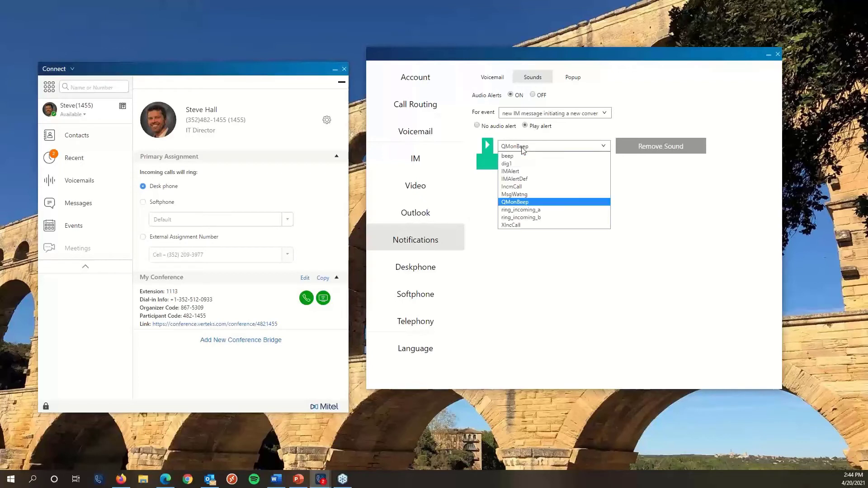
pyautogui.click(541, 296)
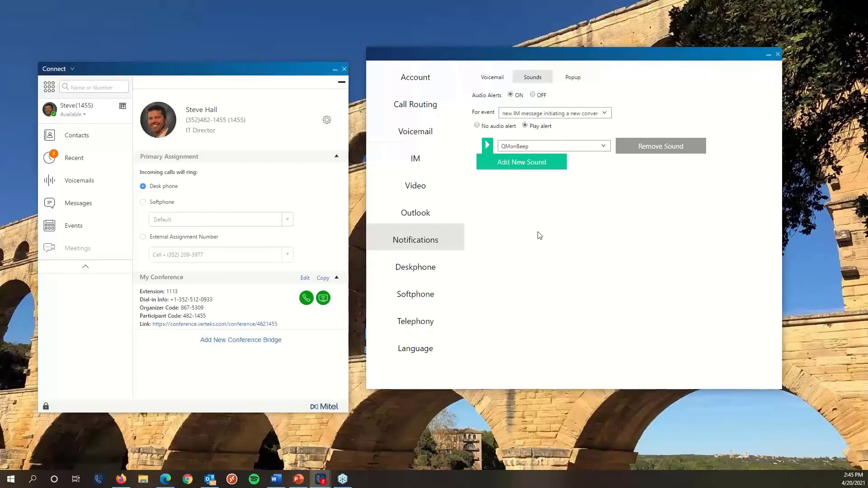
pyautogui.click(546, 117)
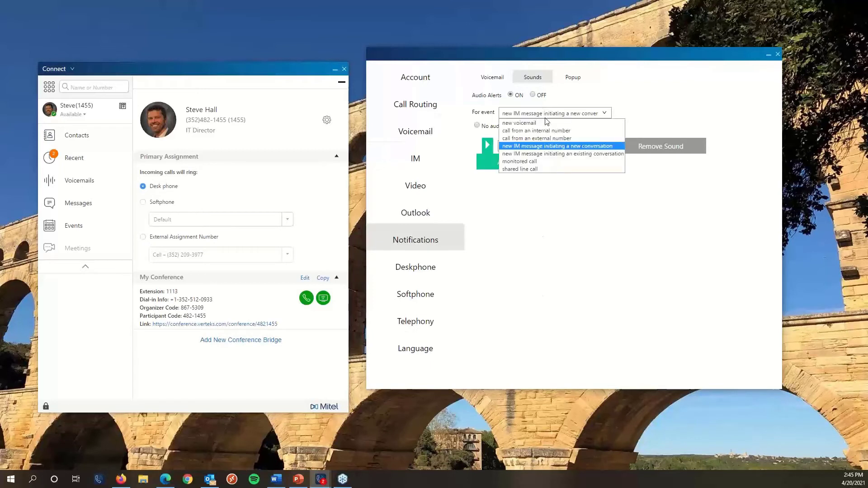
# Review alert sounds for existing-conversation IMs, internal calls and new-conversation IMs, then open Popup settings.
pyautogui.click(542, 154)
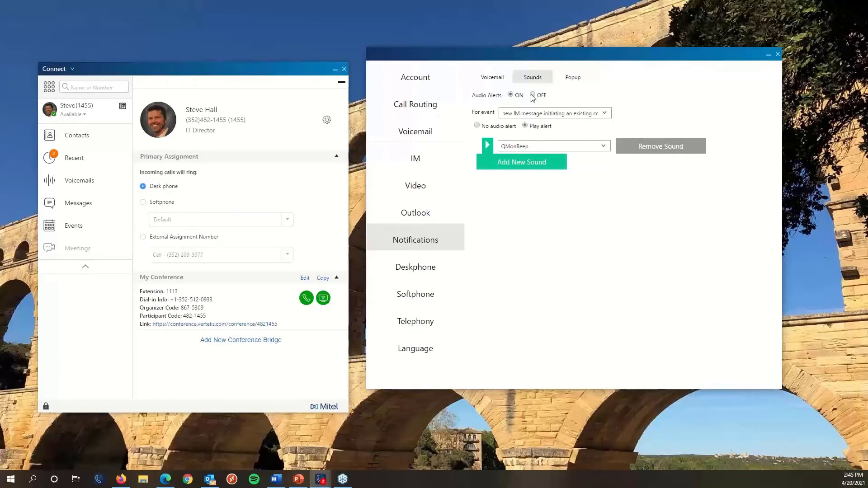
pyautogui.click(529, 116)
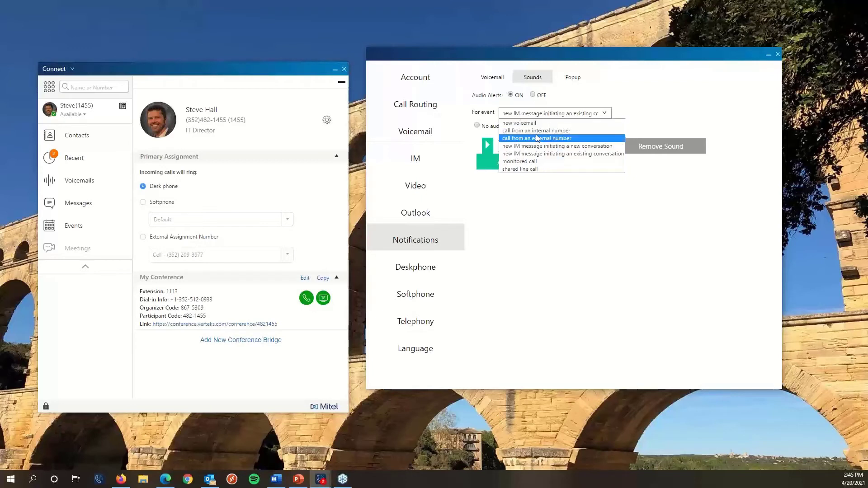
pyautogui.click(537, 131)
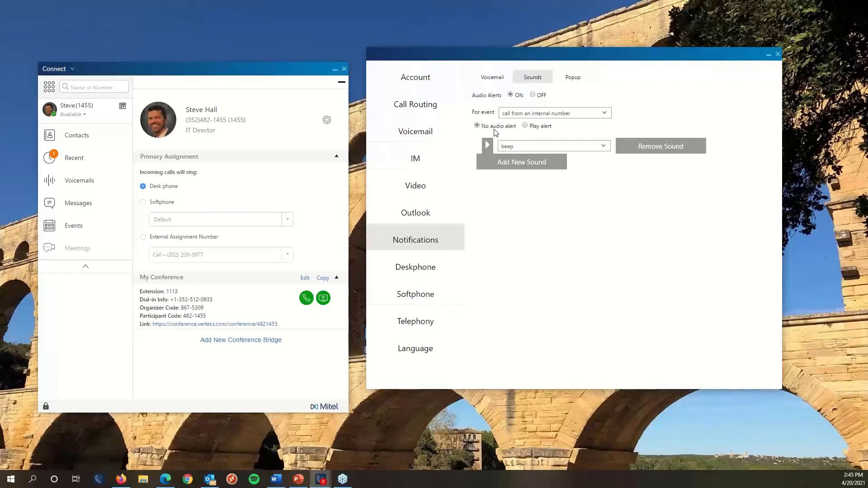
pyautogui.click(513, 114)
pyautogui.click(512, 145)
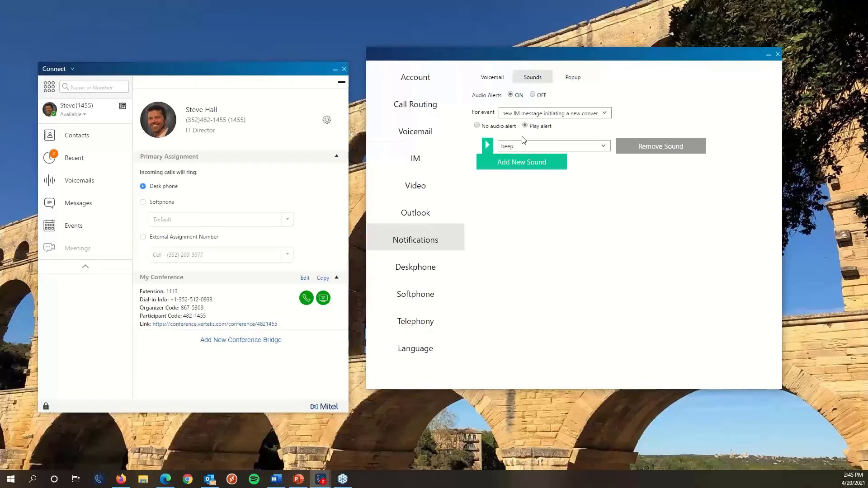
pyautogui.click(570, 85)
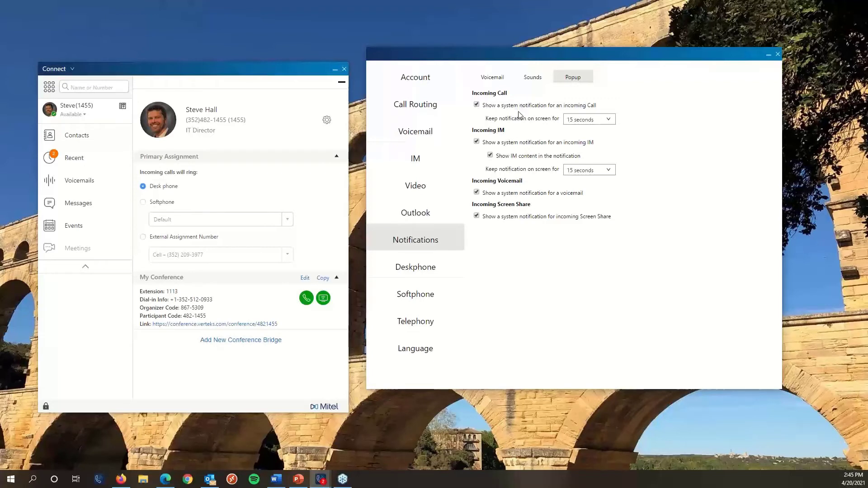
pyautogui.click(571, 119)
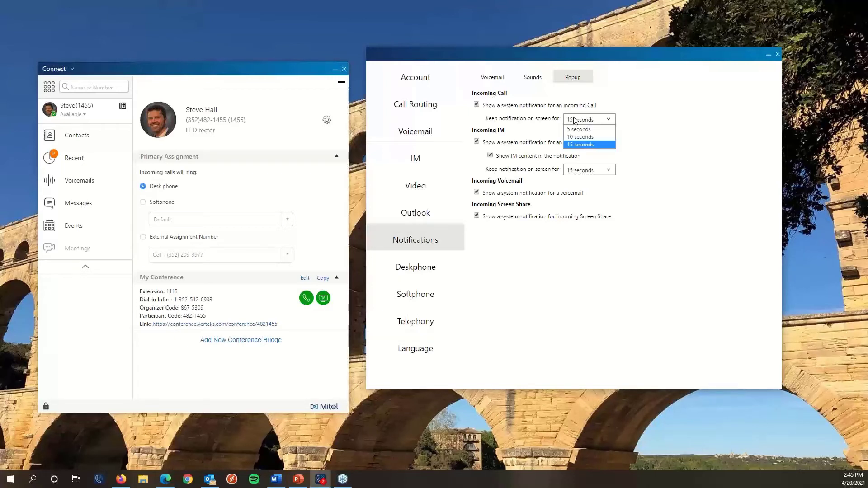
pyautogui.click(701, 130)
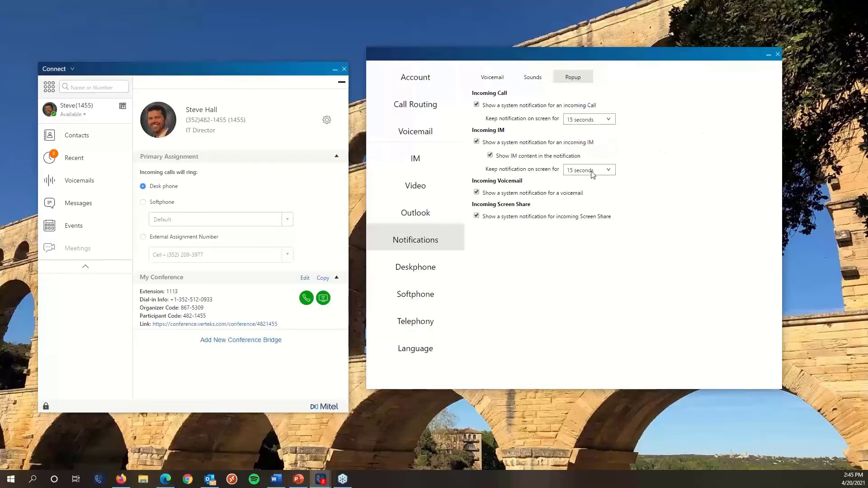
pyautogui.click(490, 155)
# In Softphone settings, keep audio capture on Default and enable 'On startup assign me to my softphone'.
pyautogui.click(416, 282)
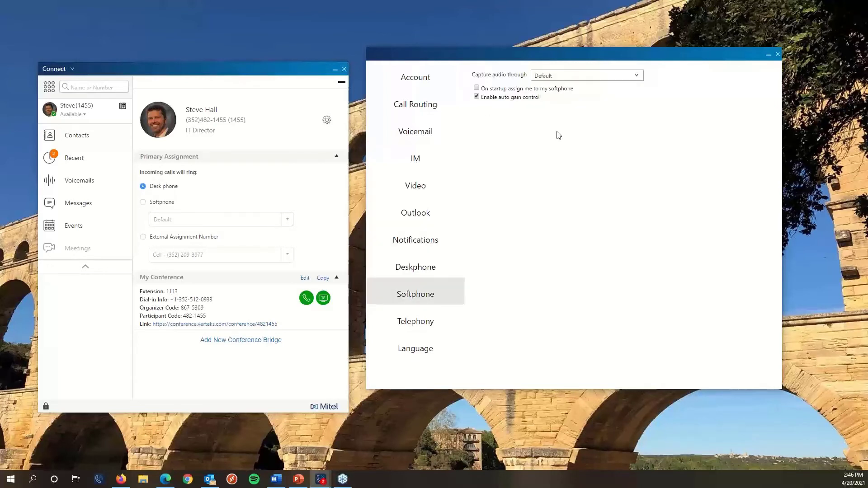
pyautogui.click(609, 78)
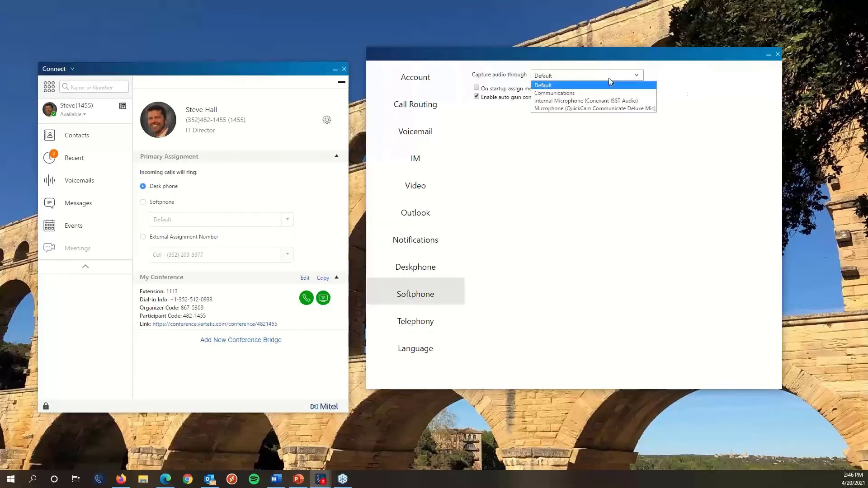
pyautogui.click(666, 82)
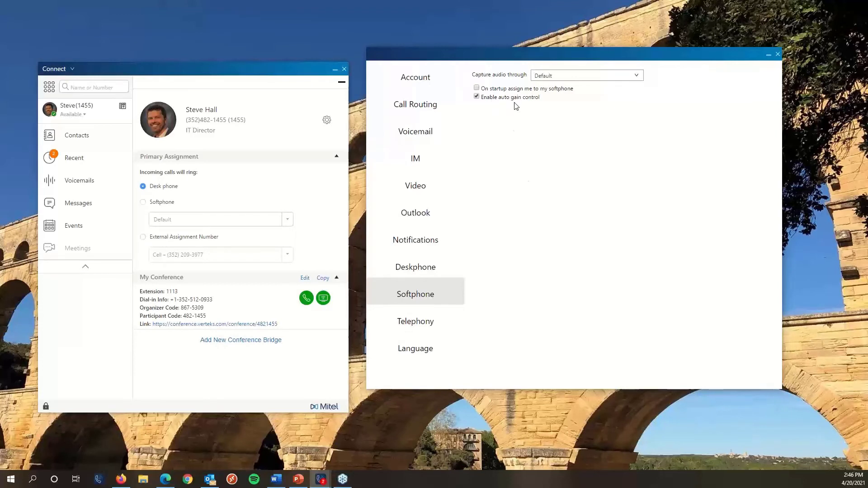
pyautogui.click(476, 89)
# Close Settings, collapse the contact details panel and move the Connect window up and right.
pyautogui.click(778, 54)
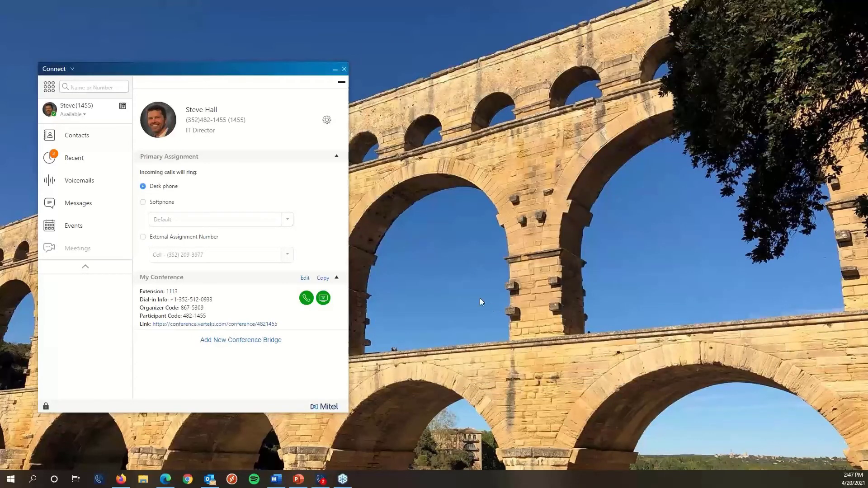
pyautogui.click(341, 82)
pyautogui.moveTo(101, 74); pyautogui.dragTo(128, 52)
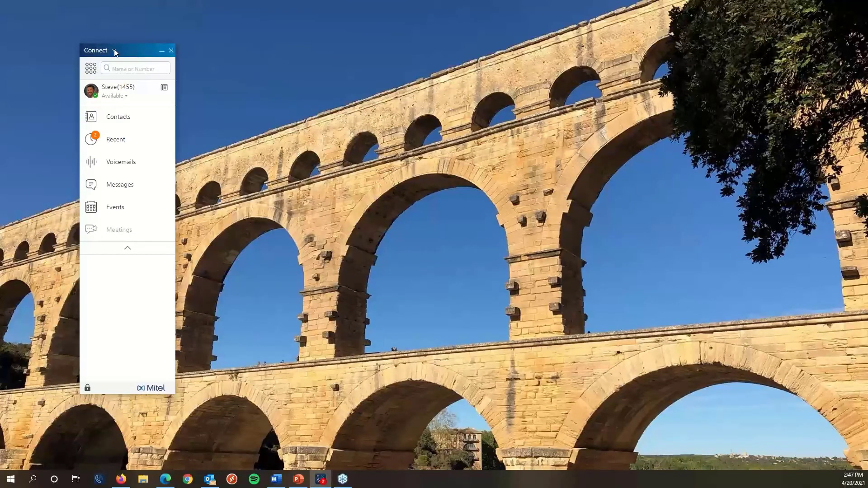
# Choose Show Toolbar from the Connect menu to display the empty toolbar.
pyautogui.click(114, 51)
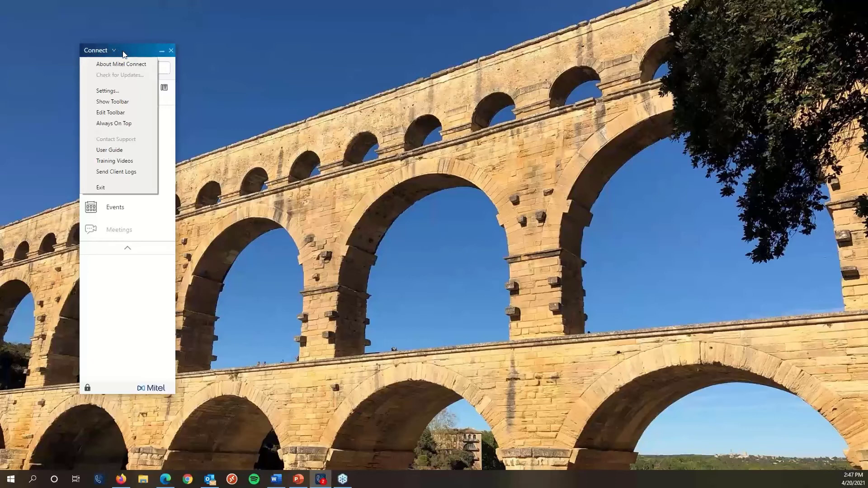
pyautogui.click(123, 54)
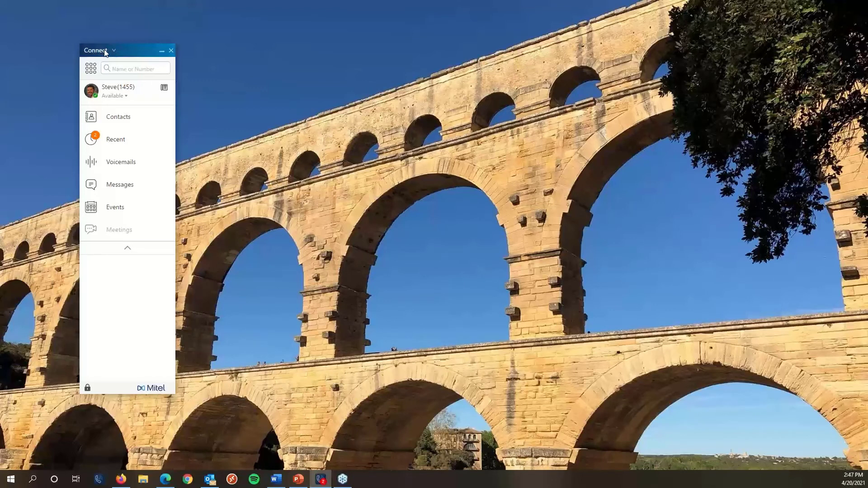
pyautogui.click(113, 51)
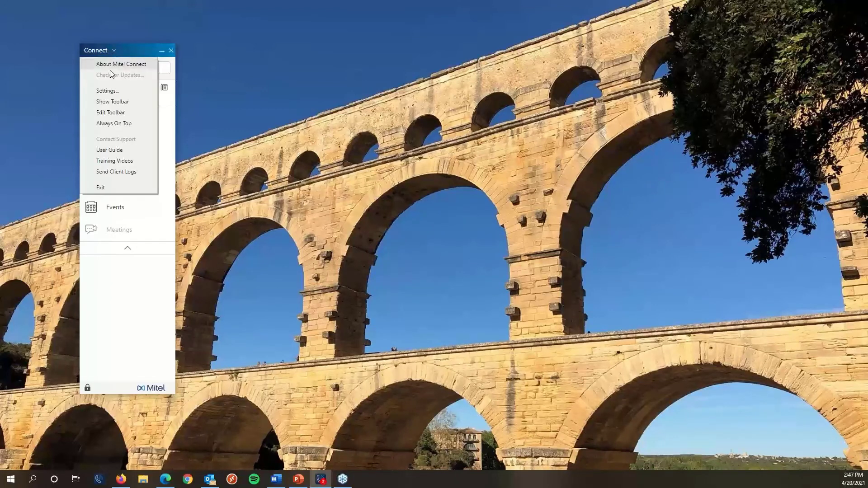
pyautogui.click(107, 104)
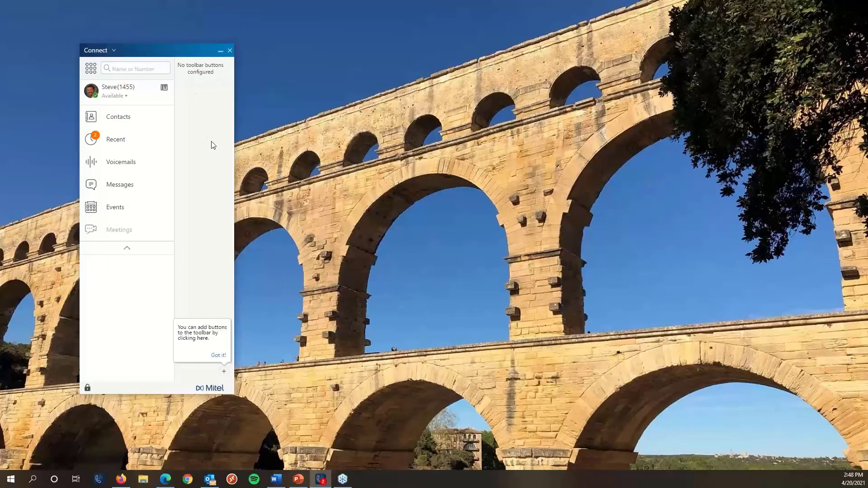
# Add the CCC Login link and four colleagues' extension monitors to the toolbar.
pyautogui.click(224, 372)
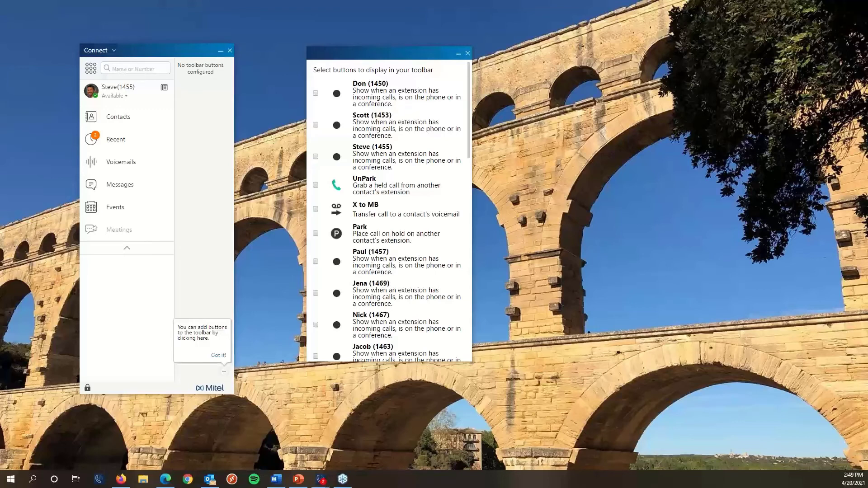
pyautogui.moveTo(413, 54); pyautogui.dragTo(397, 57)
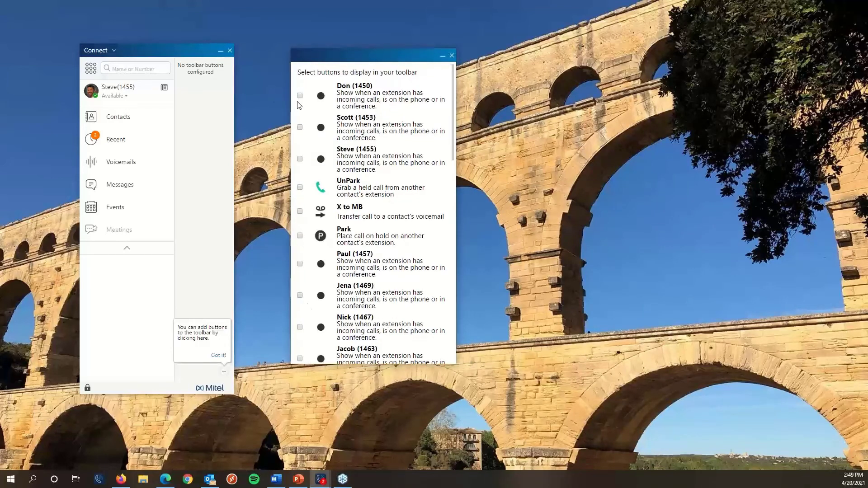
pyautogui.scroll(-1, 315, 170)
pyautogui.scroll(-10, 320, 194)
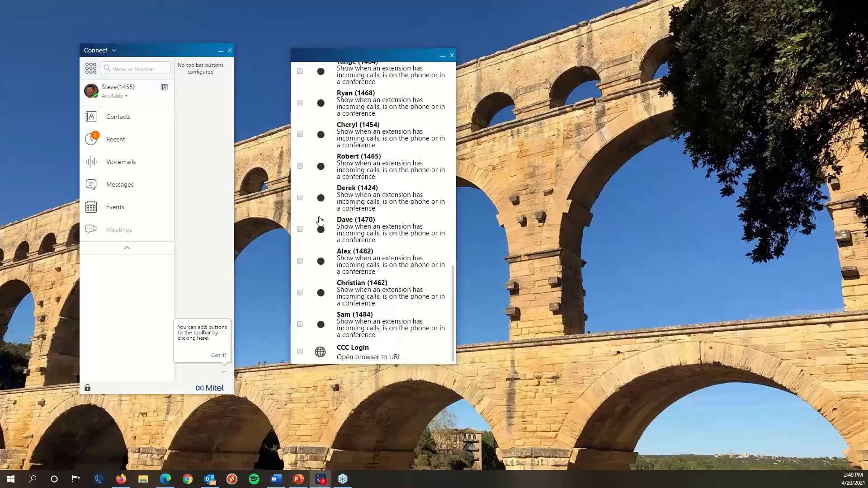
pyautogui.scroll(4, 326, 267)
pyautogui.scroll(6, 328, 271)
pyautogui.scroll(-12, 328, 271)
pyautogui.click(300, 352)
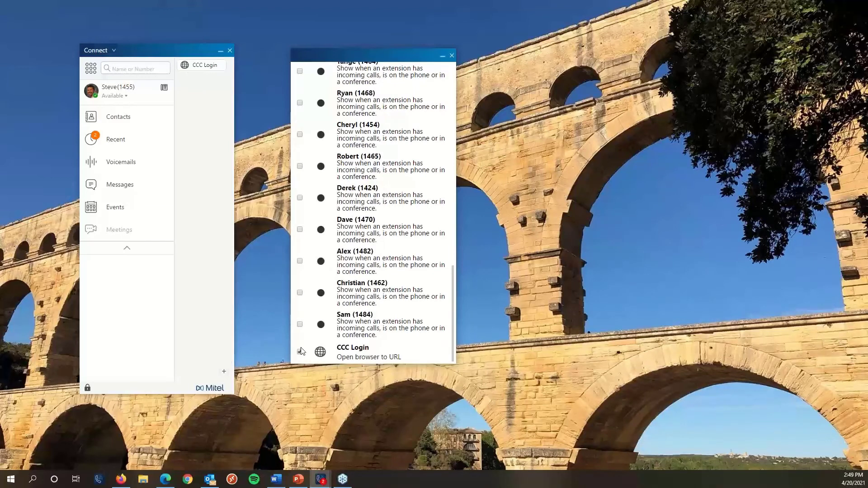
pyautogui.click(300, 325)
pyautogui.click(300, 293)
pyautogui.click(300, 261)
pyautogui.click(300, 230)
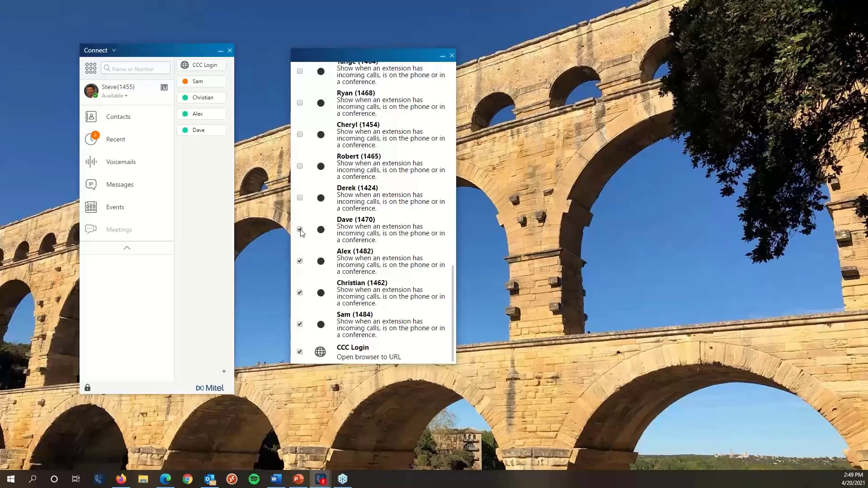
# Add the X to MB and UnPark actions to the toolbar and close the picker.
pyautogui.scroll(5, 302, 231)
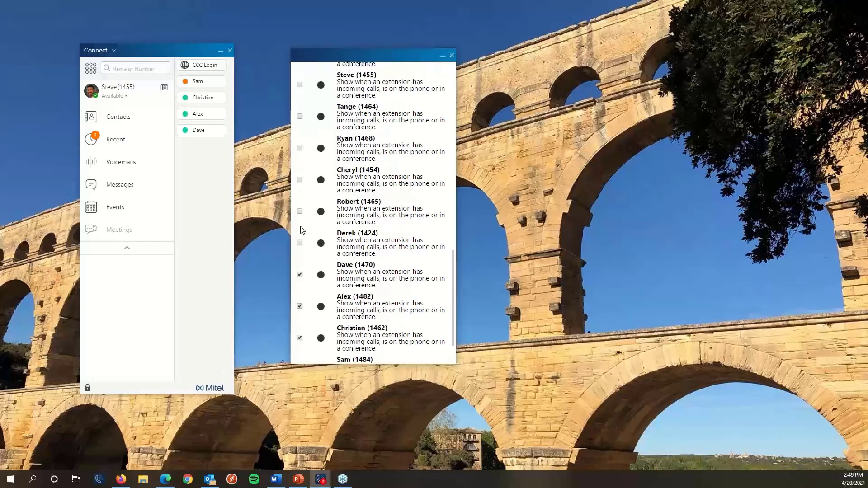
pyautogui.scroll(8, 302, 230)
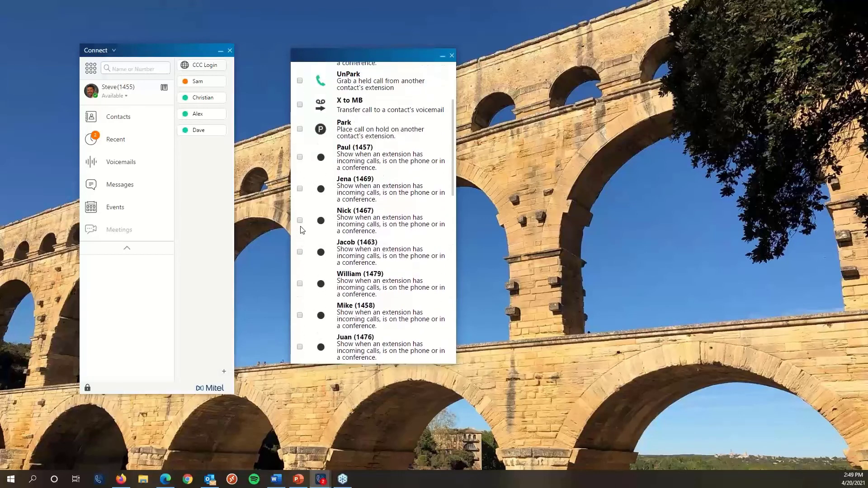
pyautogui.click(300, 195)
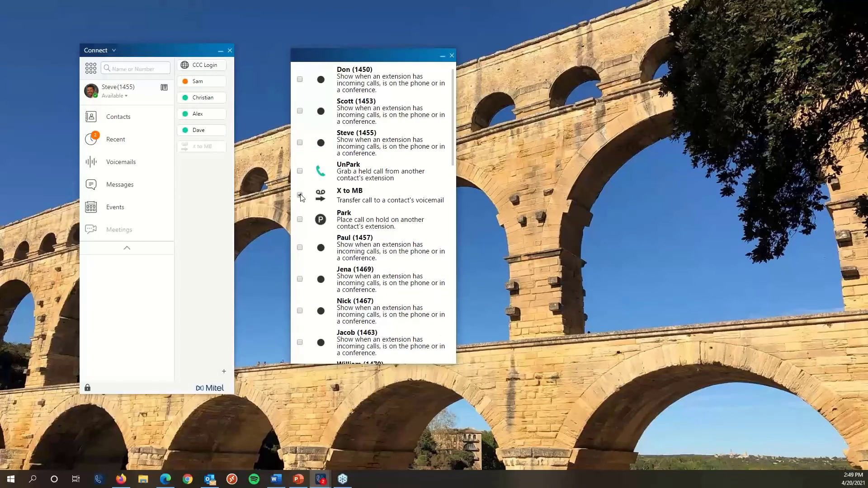
pyautogui.click(300, 171)
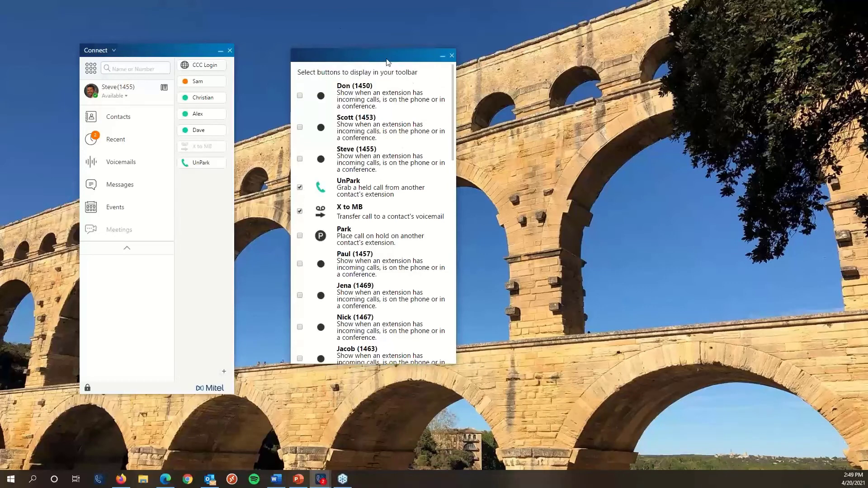
pyautogui.click(452, 55)
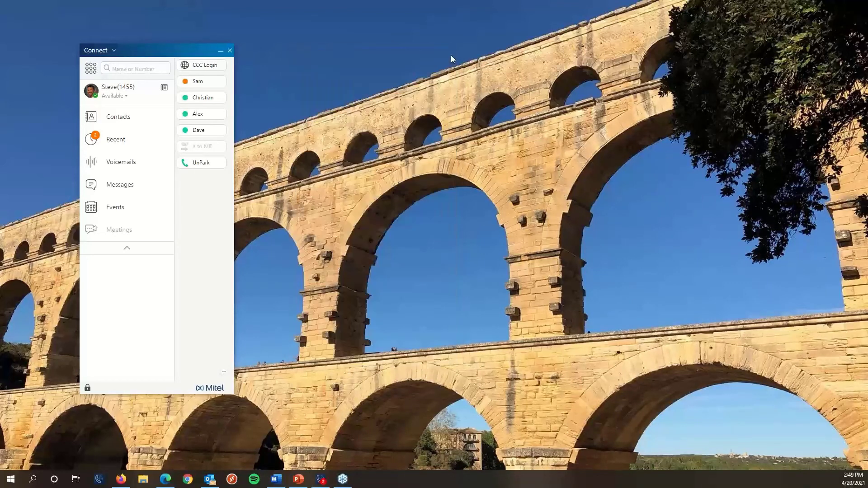
# Shift the Connect window right and launch the CCC Login web page from the toolbar.
pyautogui.moveTo(180, 55); pyautogui.dragTo(219, 61)
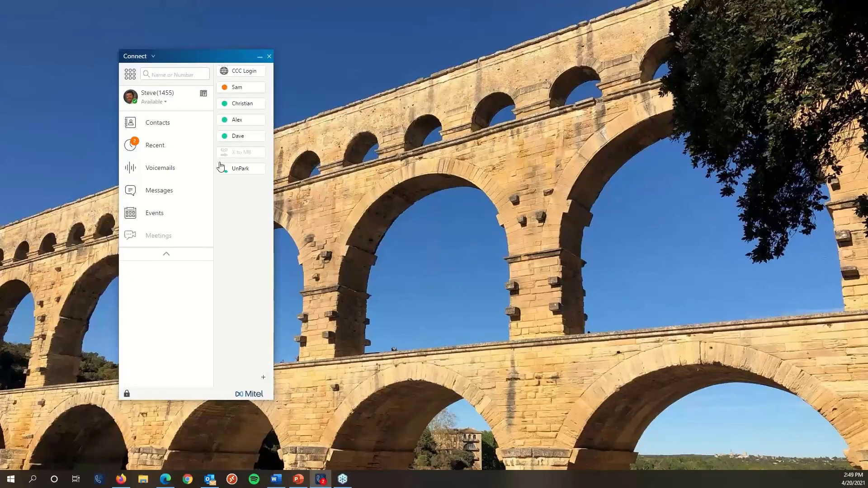
pyautogui.click(237, 71)
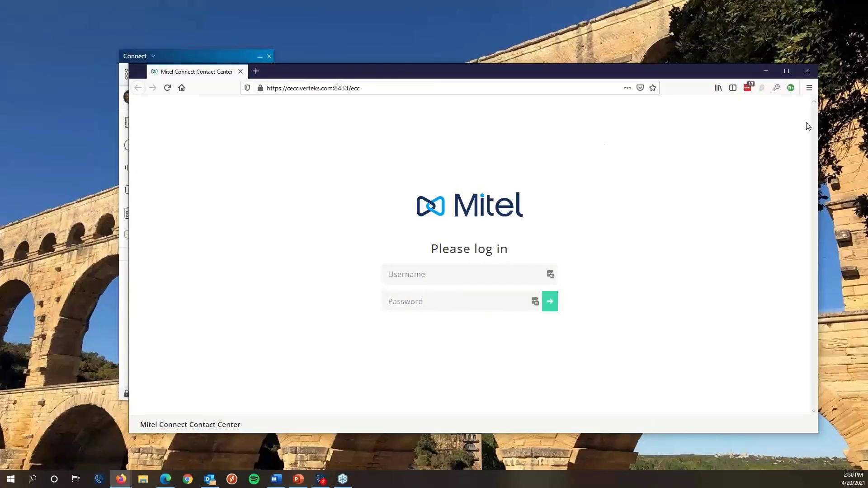
# Close the Firefox window showing the Contact Center login page.
pyautogui.click(807, 71)
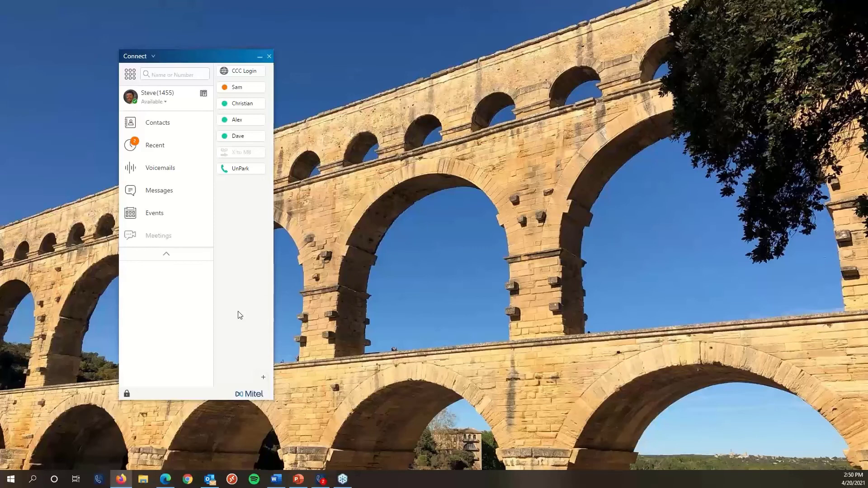
# Remove the UnPark and X to MB buttons from the toolbar.
pyautogui.click(153, 57)
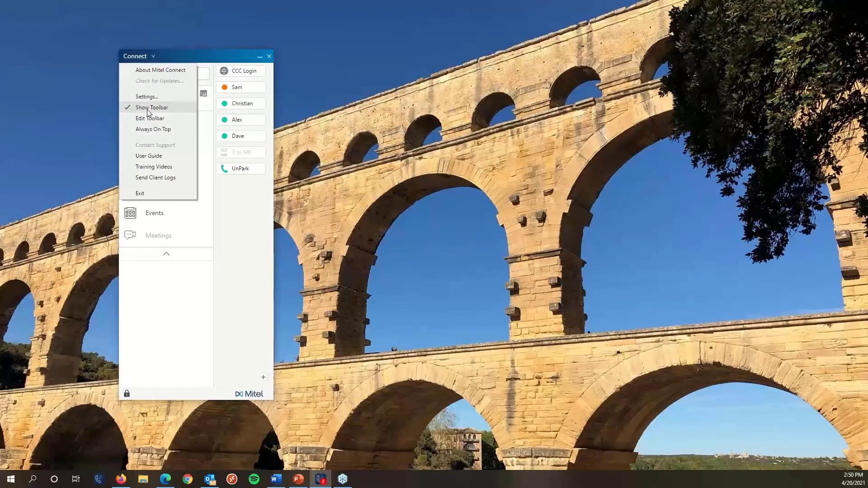
pyautogui.click(232, 253)
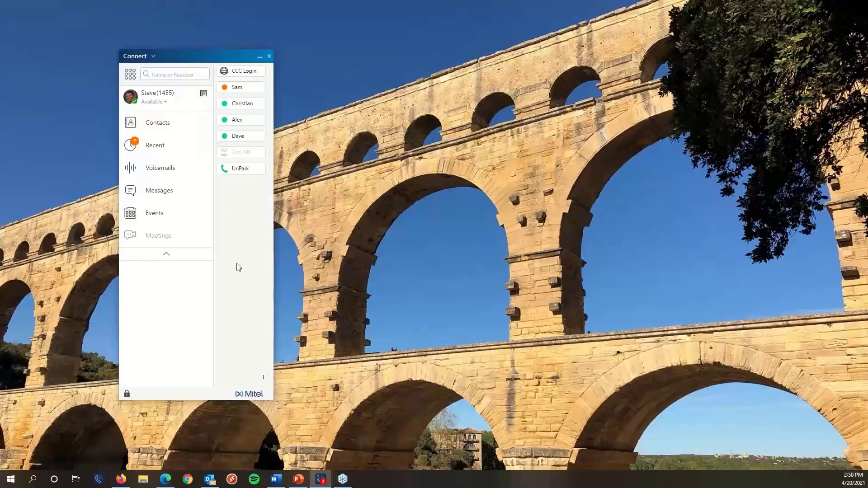
pyautogui.click(263, 378)
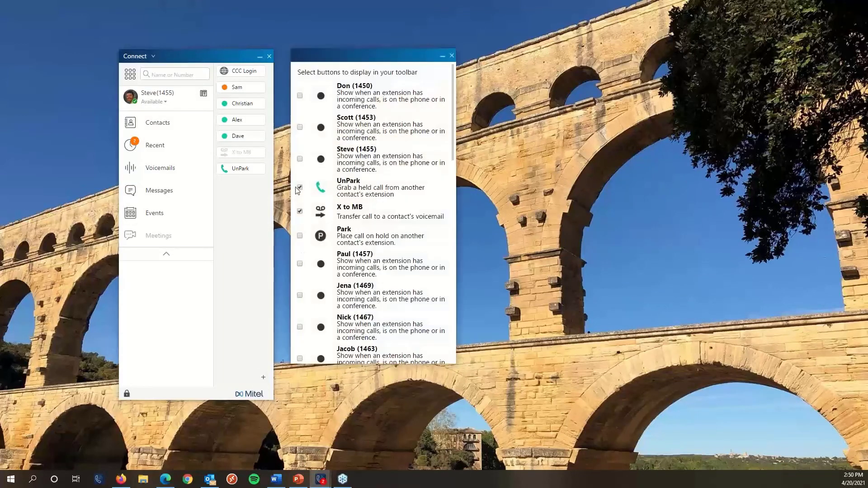
pyautogui.click(299, 187)
pyautogui.click(300, 211)
# Add four more colleagues' extension monitors to the toolbar and close the picker.
pyautogui.click(299, 264)
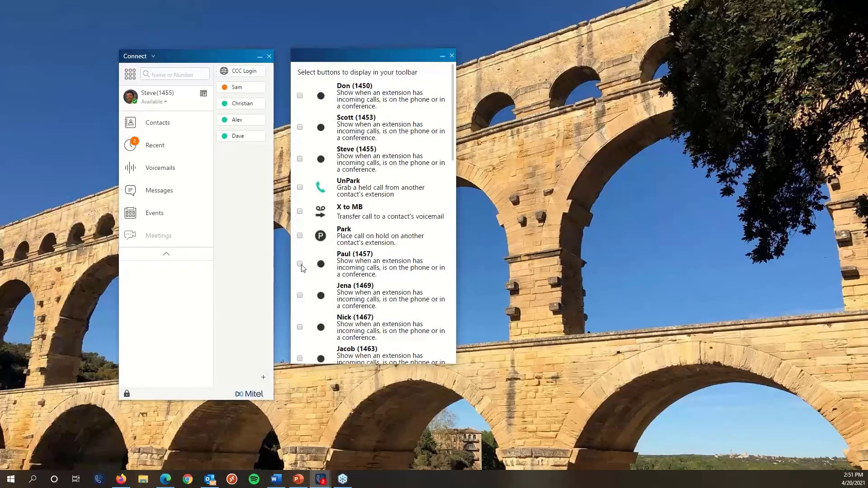
pyautogui.click(300, 296)
pyautogui.click(300, 327)
pyautogui.click(300, 358)
pyautogui.scroll(-4, 300, 360)
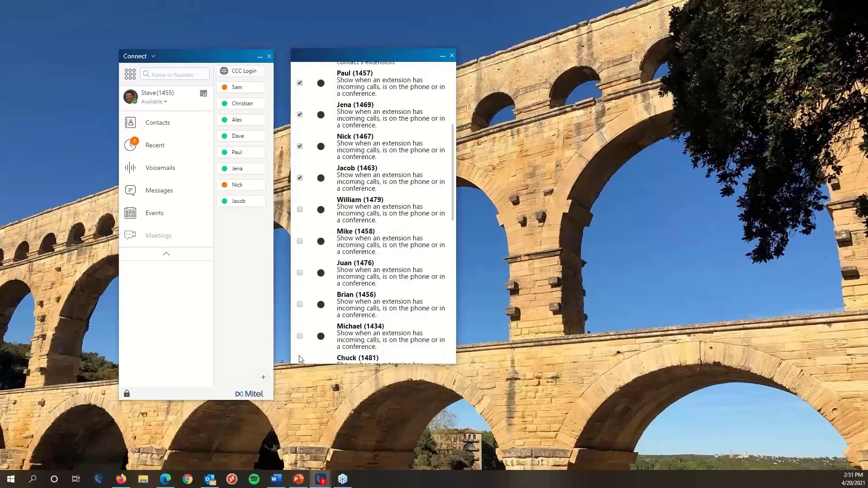
pyautogui.click(453, 54)
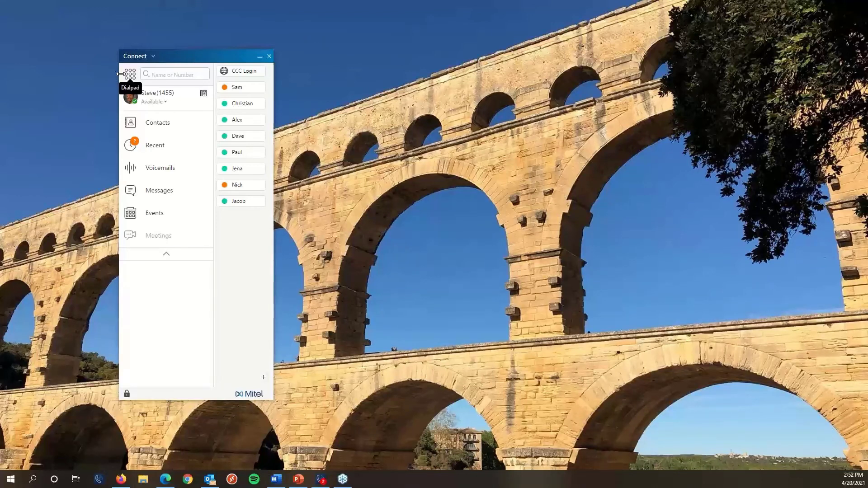
# Expand your own profile panel to see call assignment and conference bridge details.
pyautogui.click(151, 95)
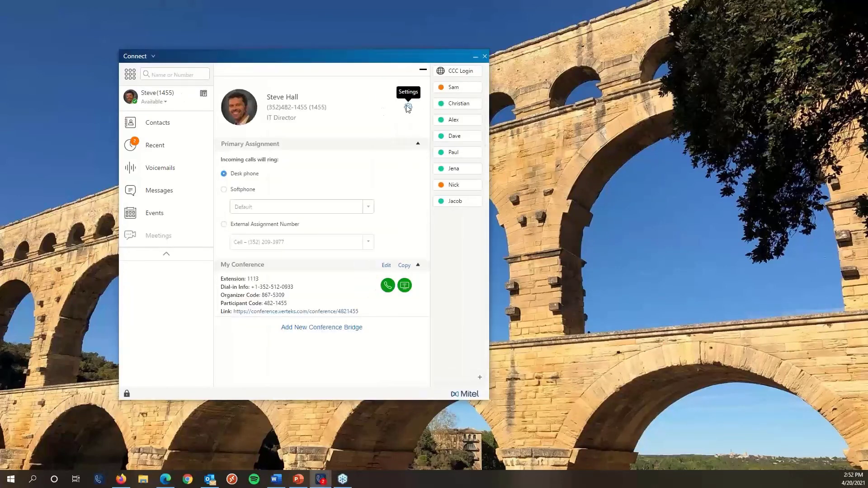
# Open Settings and show the Call Routing page with the availability routing summary.
pyautogui.click(408, 109)
pyautogui.click(408, 109)
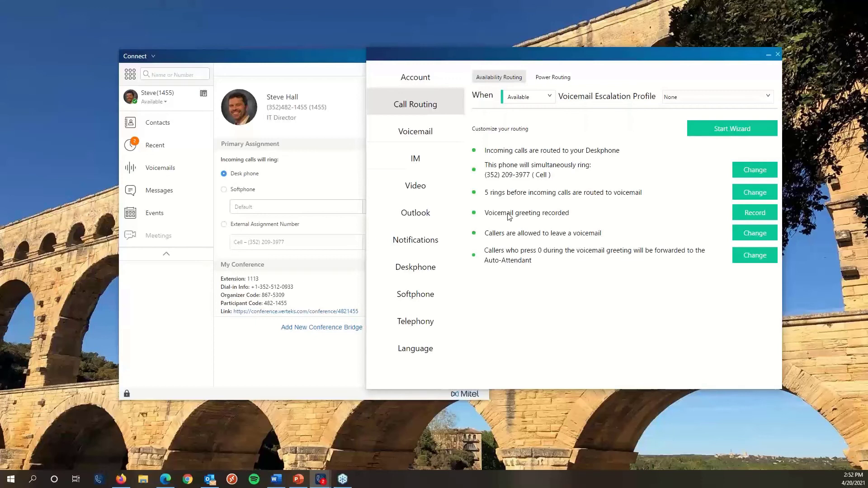
# Start editing the rings-before-voicemail rule, inspect the FindMe cell entry, then cancel the wizard.
pyautogui.click(745, 197)
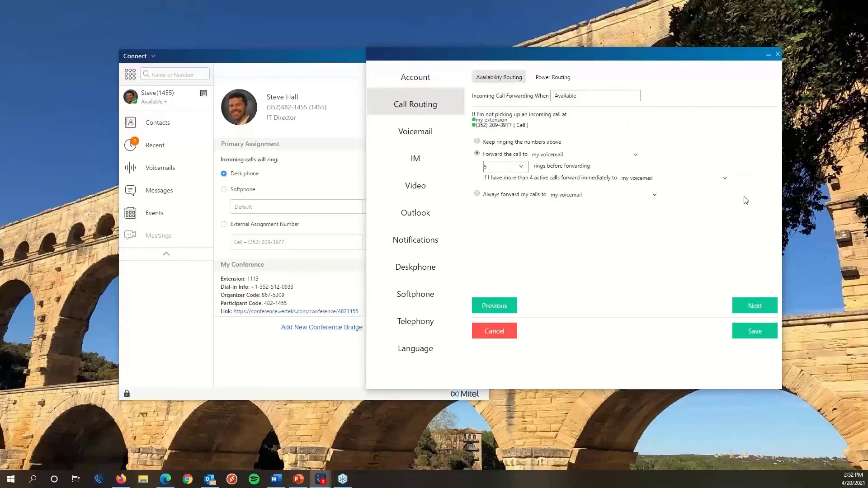
pyautogui.click(754, 315)
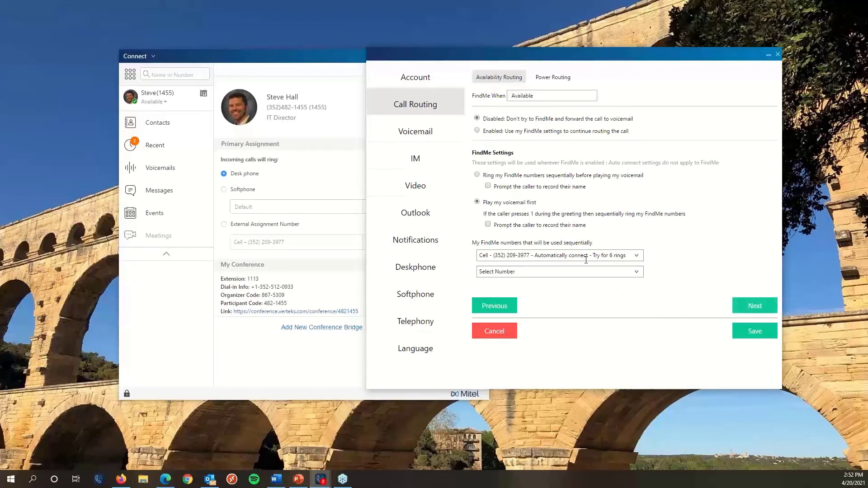
pyautogui.click(637, 257)
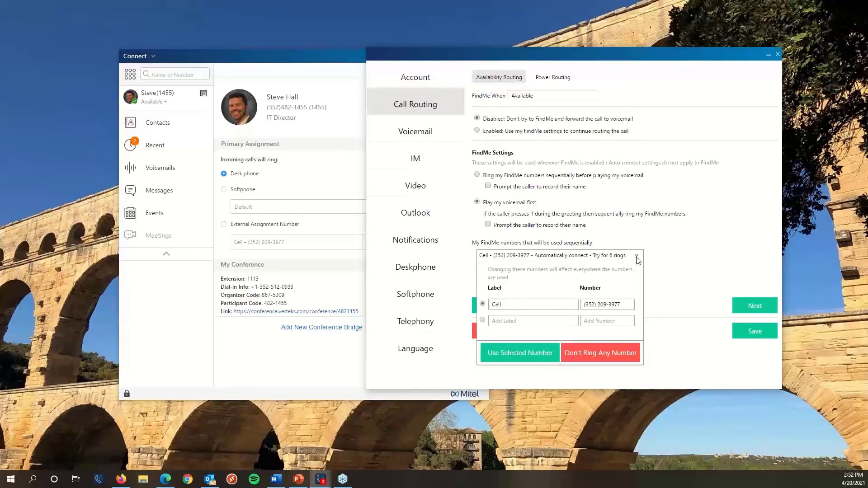
pyautogui.click(650, 261)
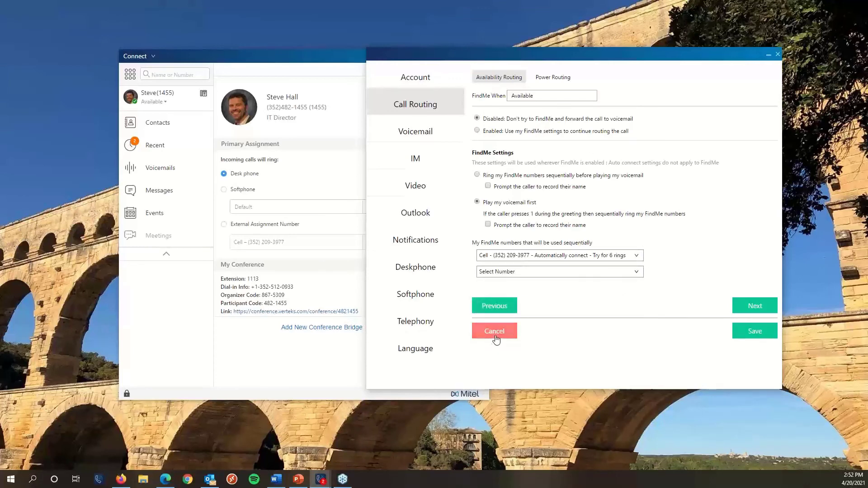
pyautogui.click(495, 332)
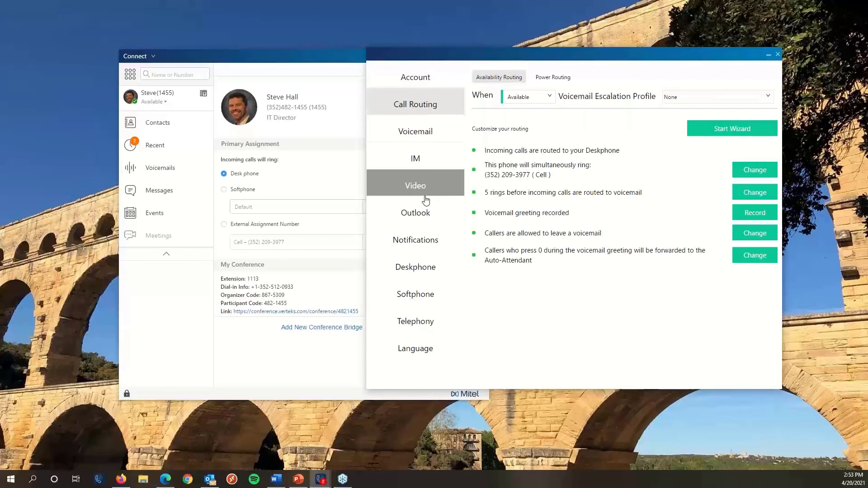
pyautogui.click(415, 128)
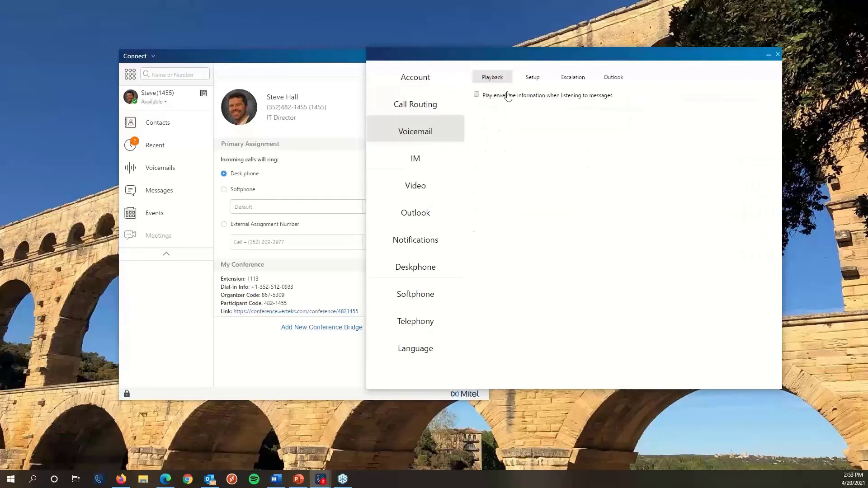
pyautogui.click(575, 79)
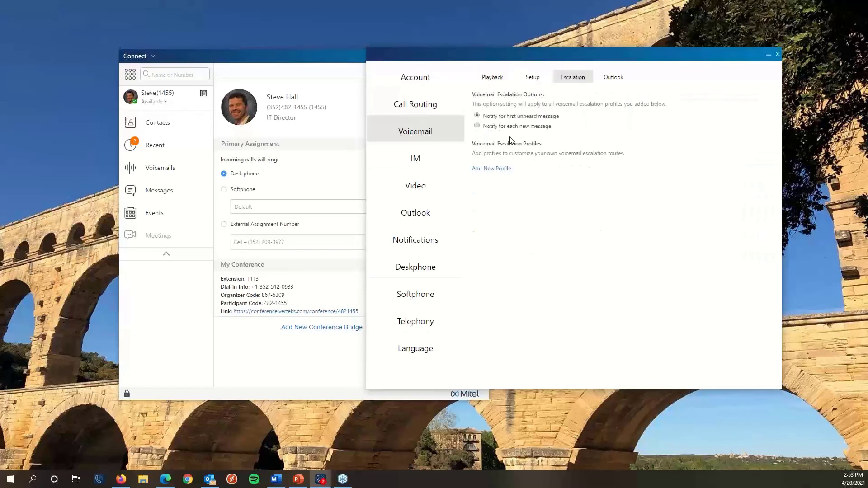
pyautogui.click(492, 169)
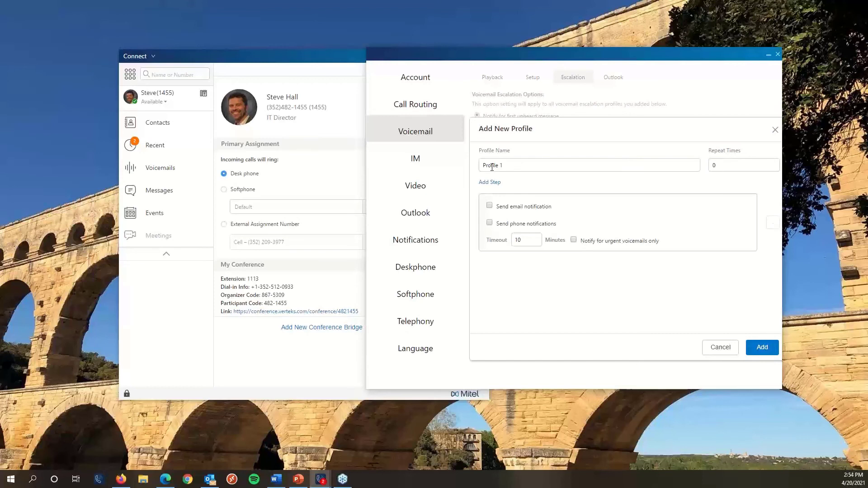
pyautogui.click(729, 356)
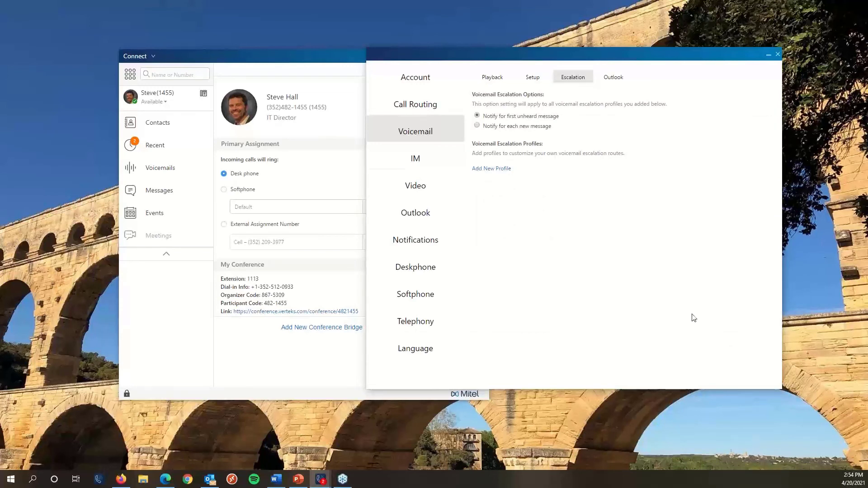
pyautogui.click(421, 103)
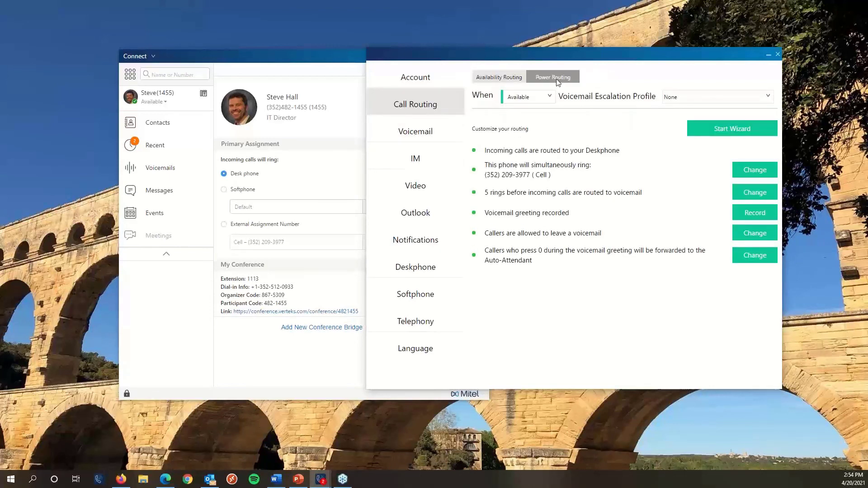
# On Power Routing, move the Night Time rule above Brian Find Me and start a new power rule.
pyautogui.click(556, 80)
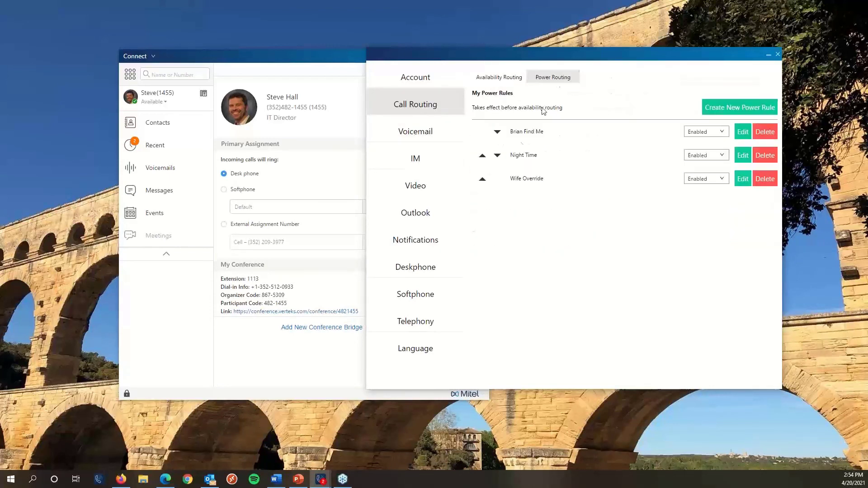
pyautogui.click(483, 157)
pyautogui.click(731, 107)
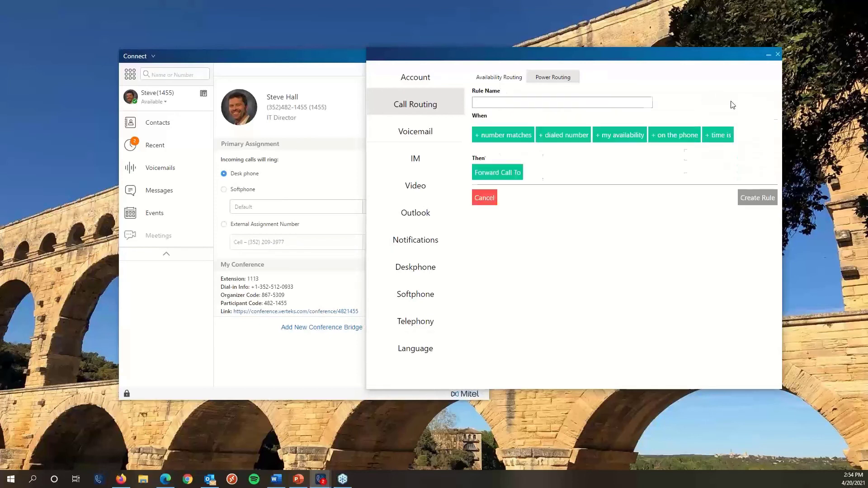
# Add a caller-number match condition and a Forward Call To action using Select Number.
pyautogui.click(518, 138)
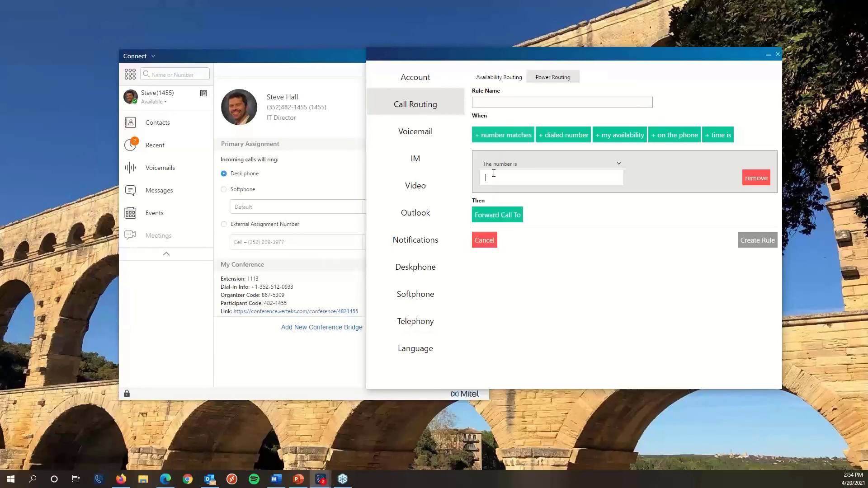
pyautogui.press('BackSpace')
pyautogui.click(491, 215)
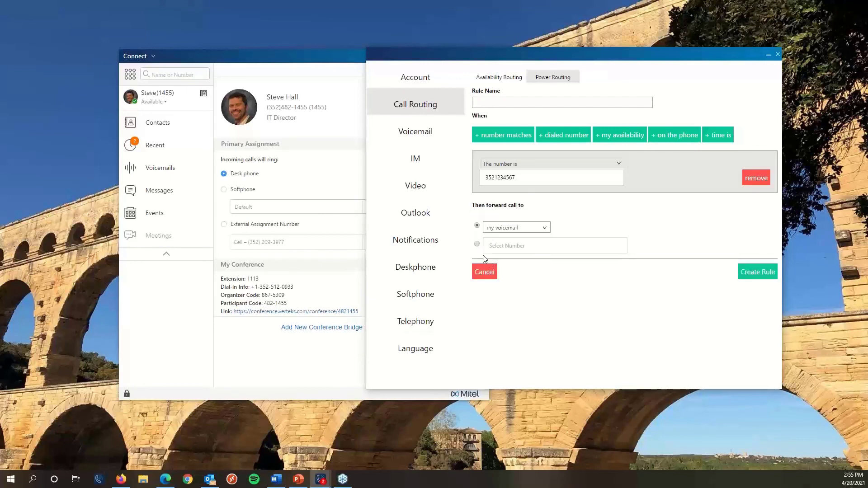
pyautogui.click(478, 245)
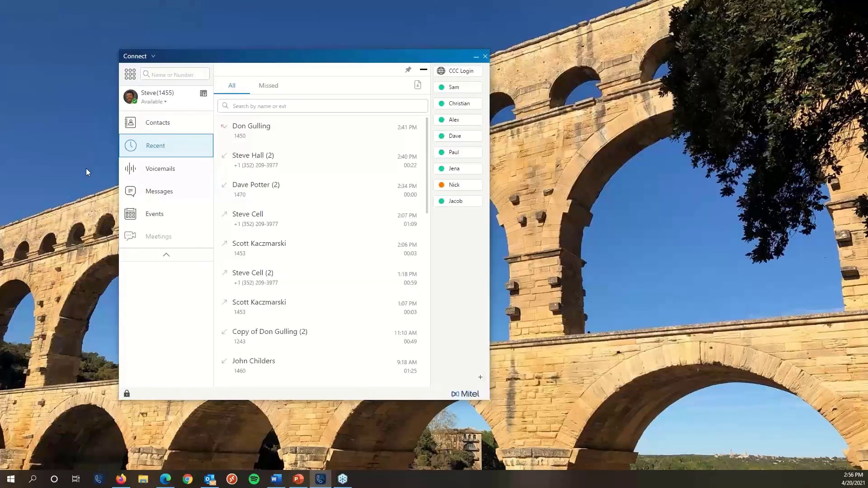
# Set the Contacts groups layout to List View and move the Connect window up and right.
pyautogui.click(423, 70)
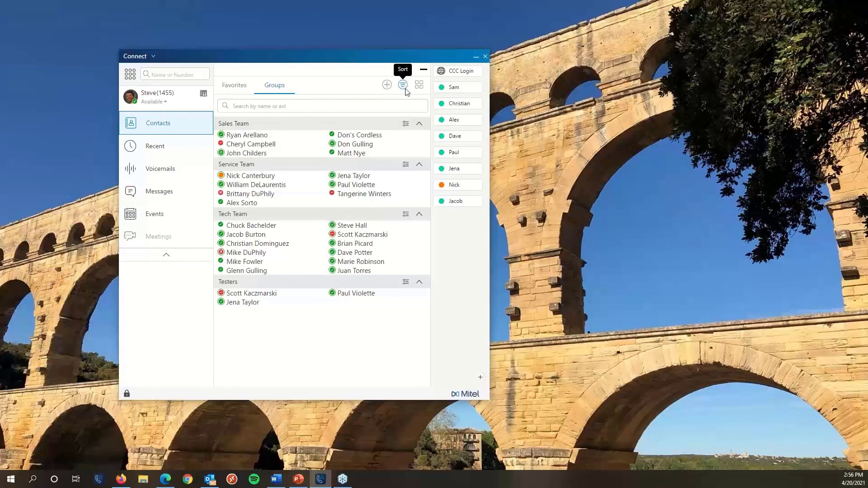
pyautogui.click(419, 85)
pyautogui.click(402, 108)
pyautogui.click(420, 85)
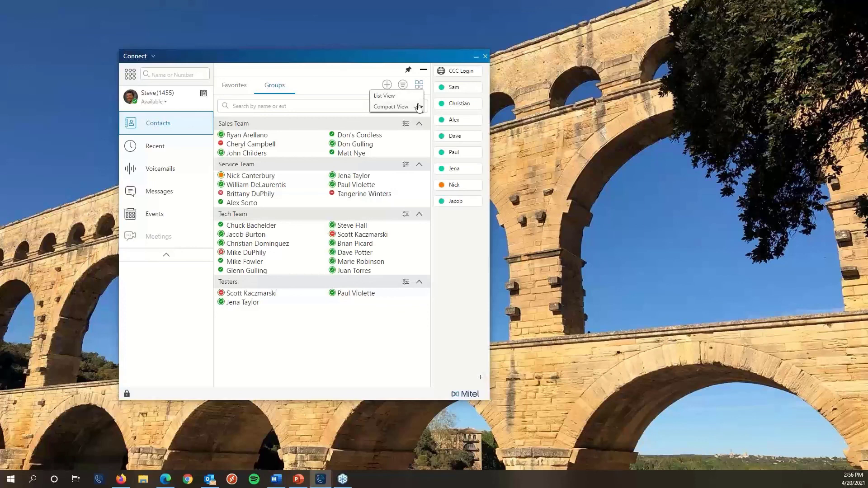
pyautogui.click(418, 107)
pyautogui.click(419, 87)
pyautogui.click(377, 95)
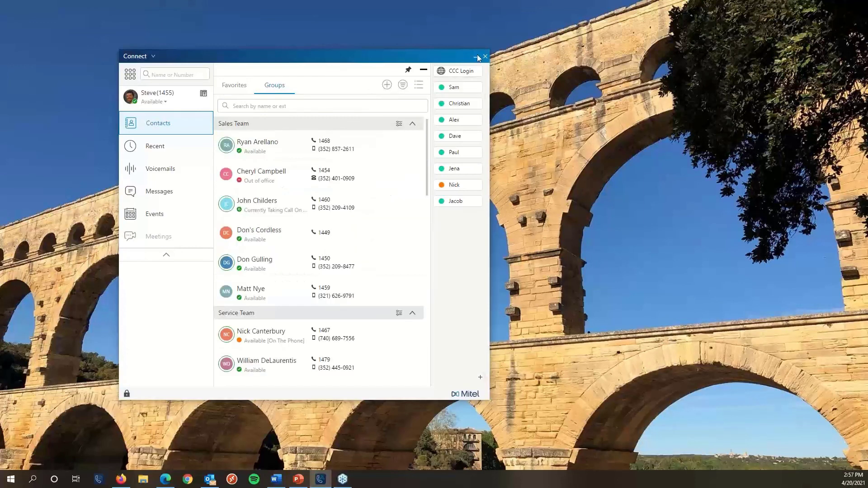
pyautogui.moveTo(445, 57); pyautogui.dragTo(461, 41)
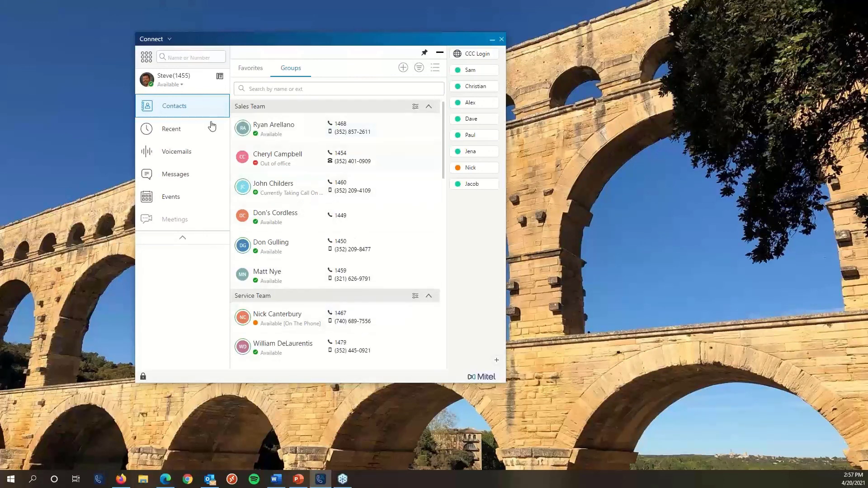
# Set the Groups contacts layout back to Compact View, showing presence only.
pyautogui.moveTo(240, 128)
pyautogui.moveTo(242, 154)
pyautogui.moveTo(242, 219)
pyautogui.click(435, 68)
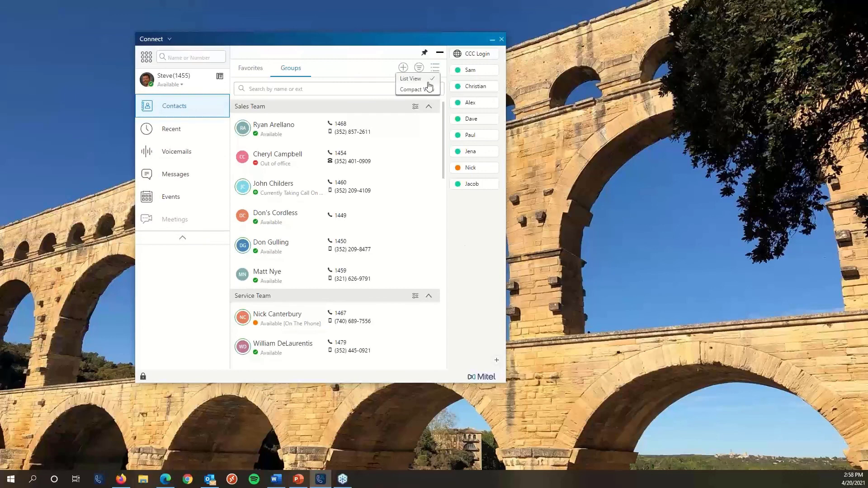
pyautogui.click(427, 89)
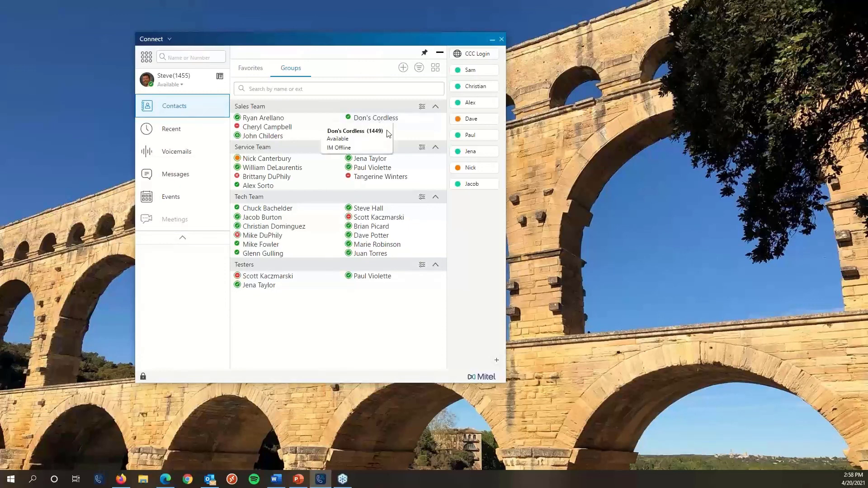
pyautogui.moveTo(401, 131)
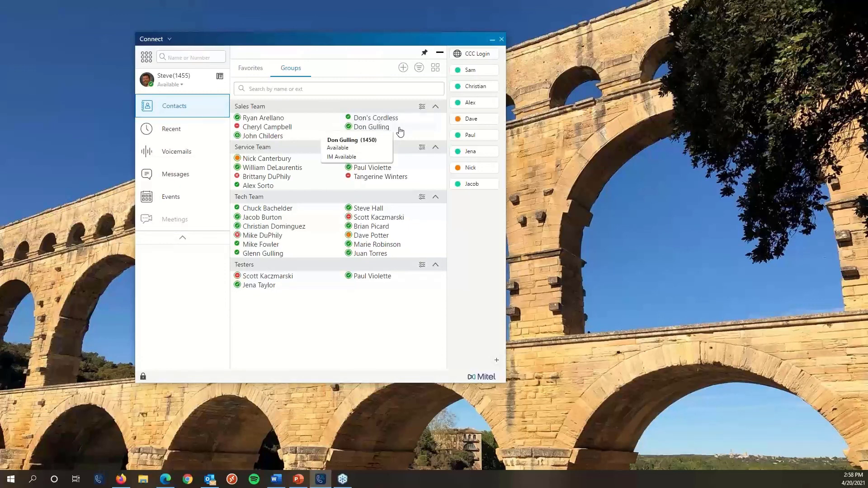